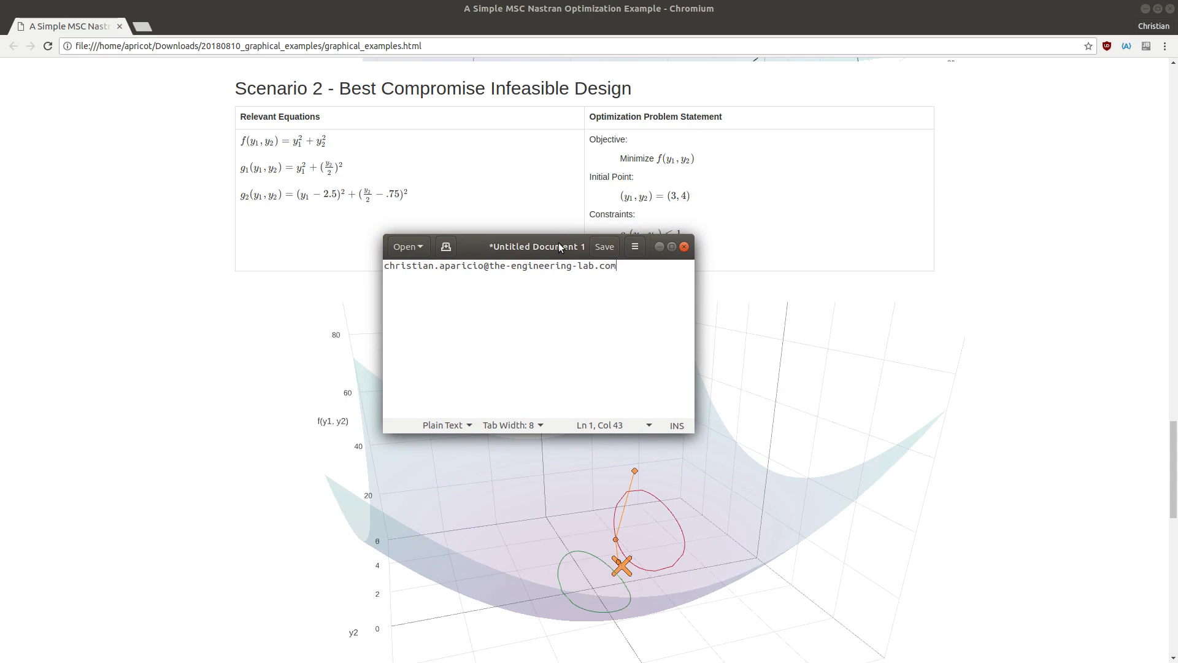
- Move the text editor window aside so that it no longer covers the Scenario 2 problem statement
left_click_drag(558, 247, 1083, 625)
left_click(1100, 498)
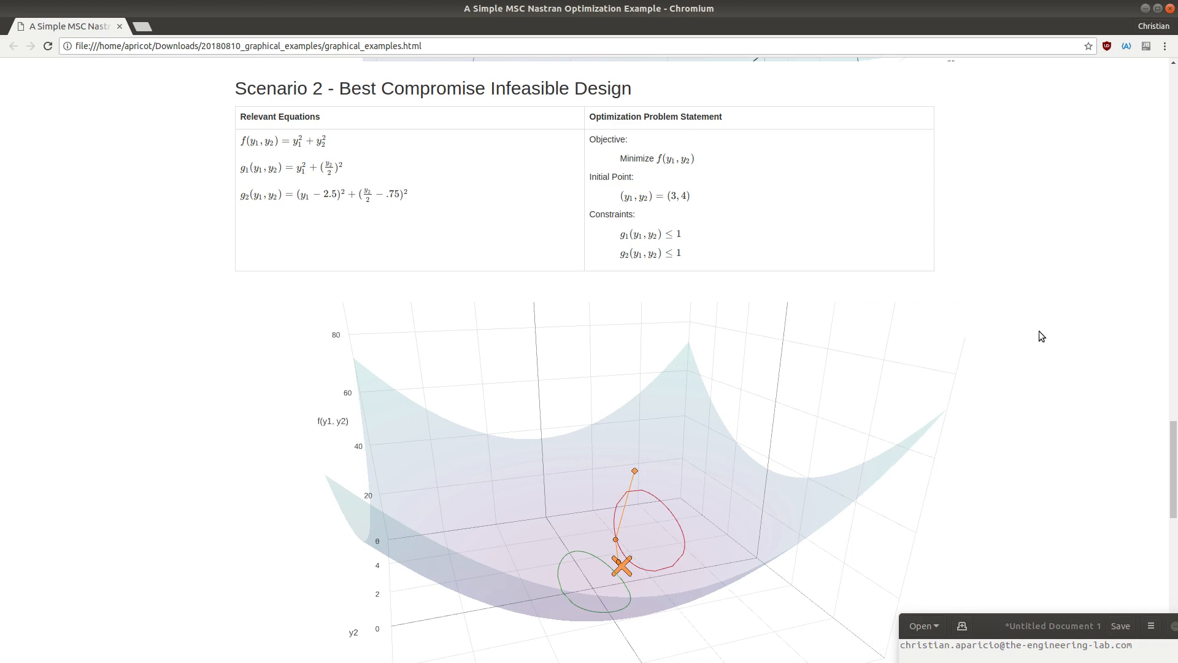
- Hide and redisplay the g2(y1, y2) = 1 curve in the Scenario 2 plot and inspect both constraint curves up close
scroll(1041, 420, "down", 2)
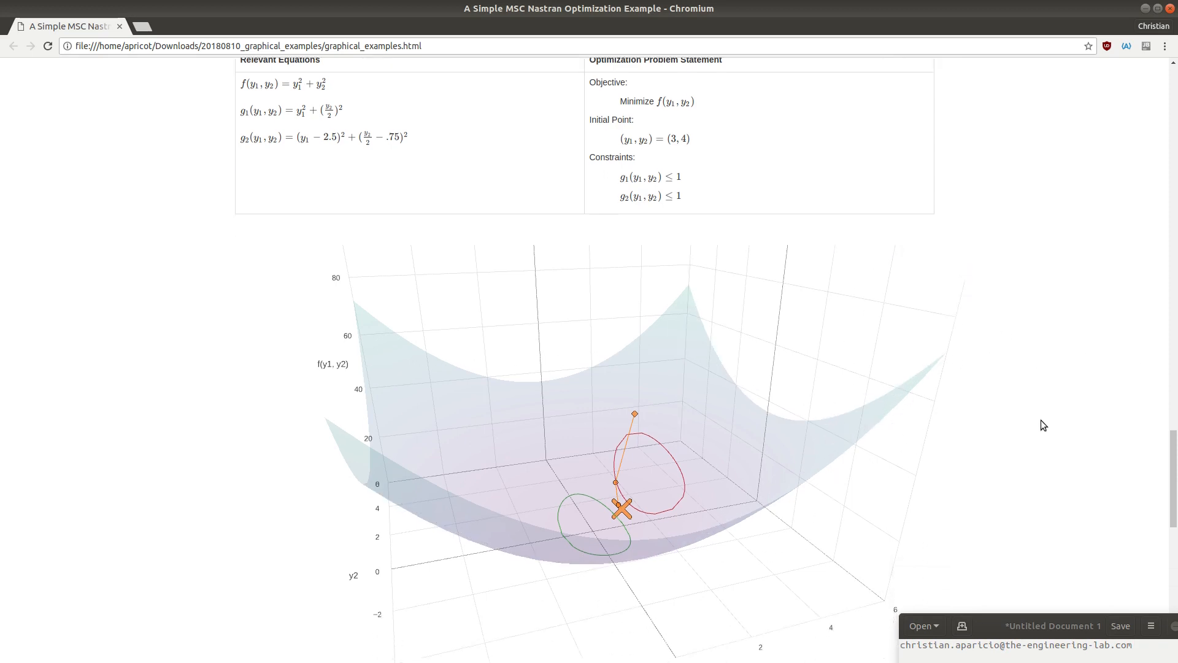
scroll(1044, 424, "down", 4)
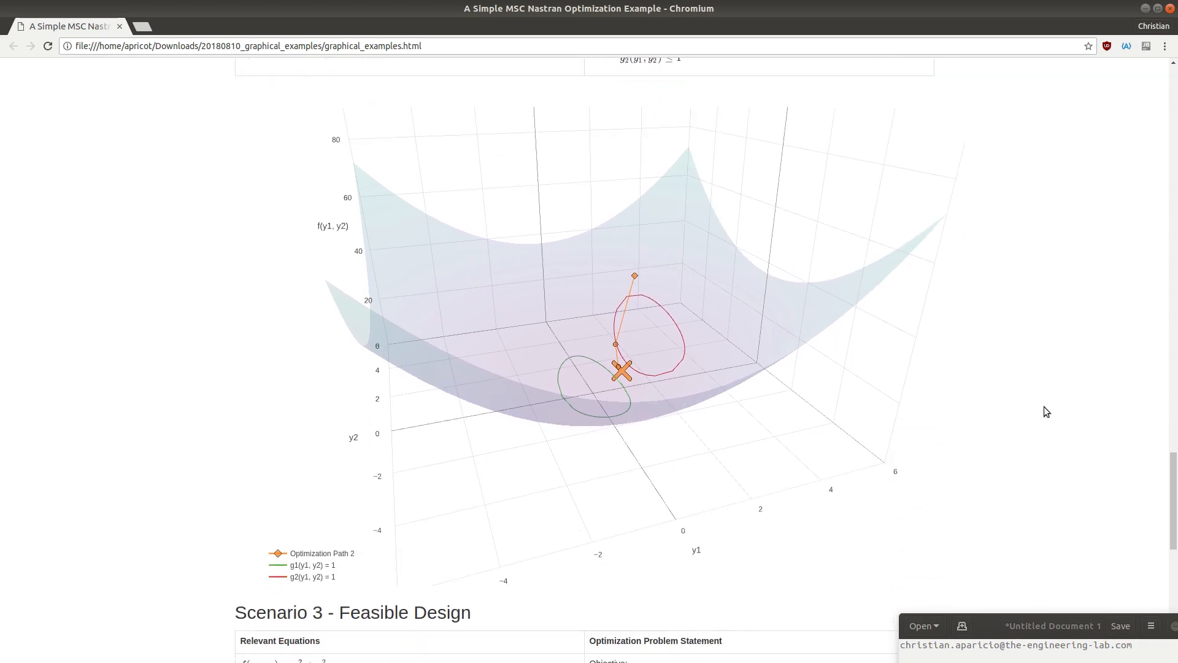
left_click_drag(894, 408, 804, 471)
left_click(301, 578)
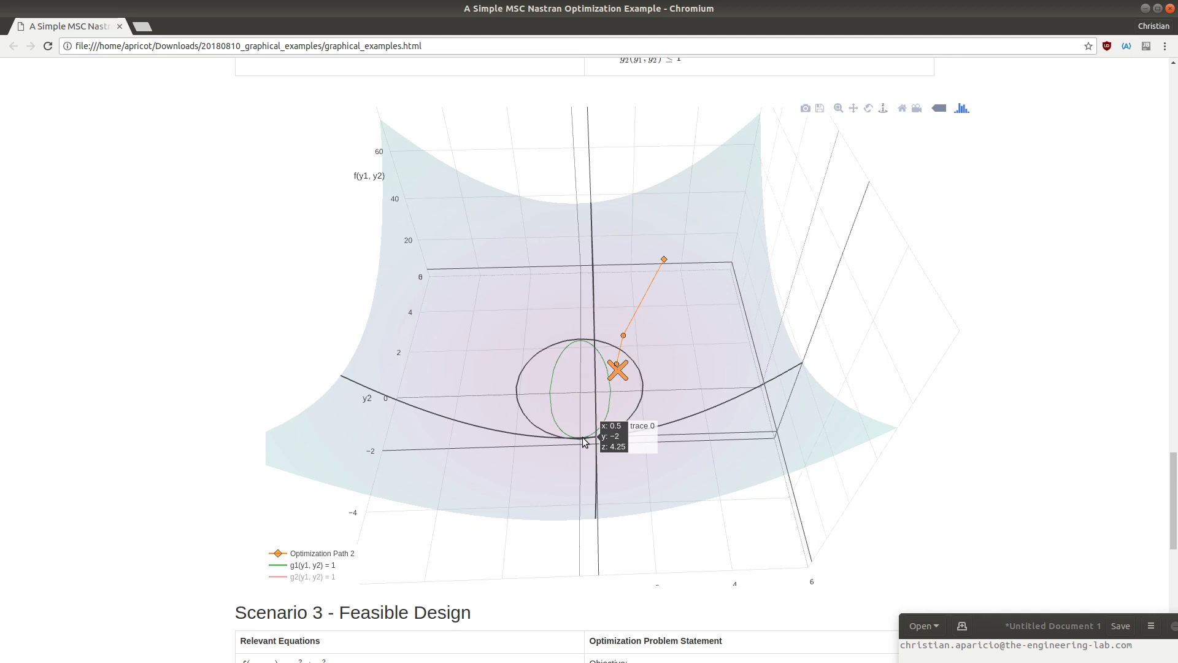
left_click(317, 580)
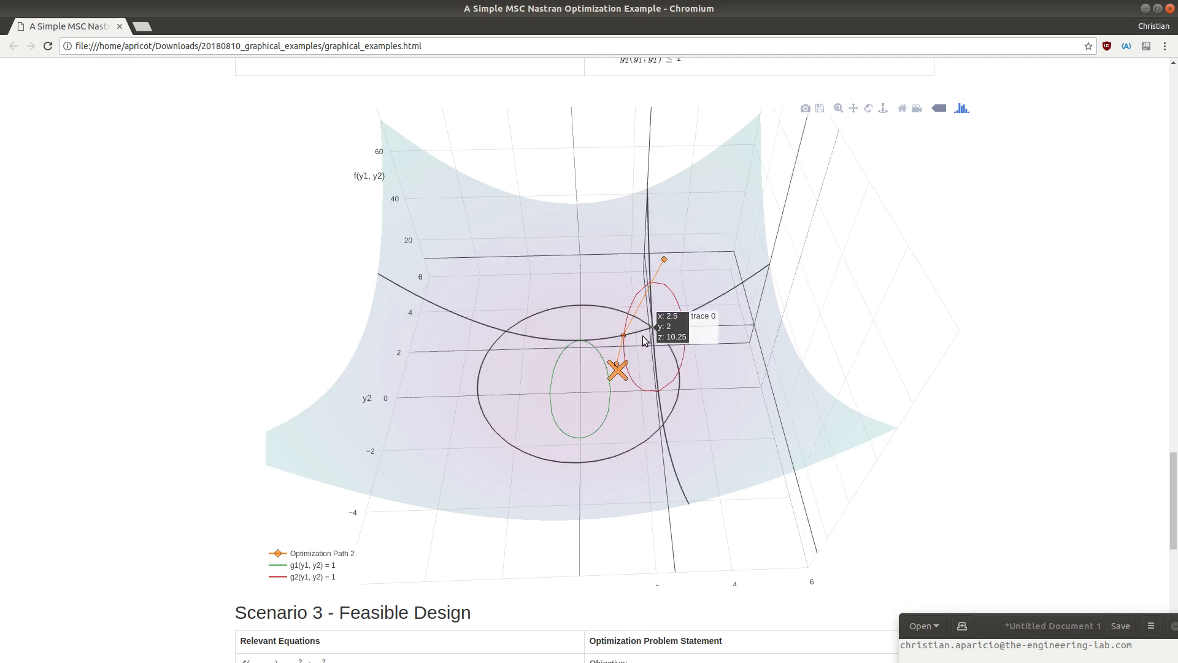
scroll(767, 399, "up", 5)
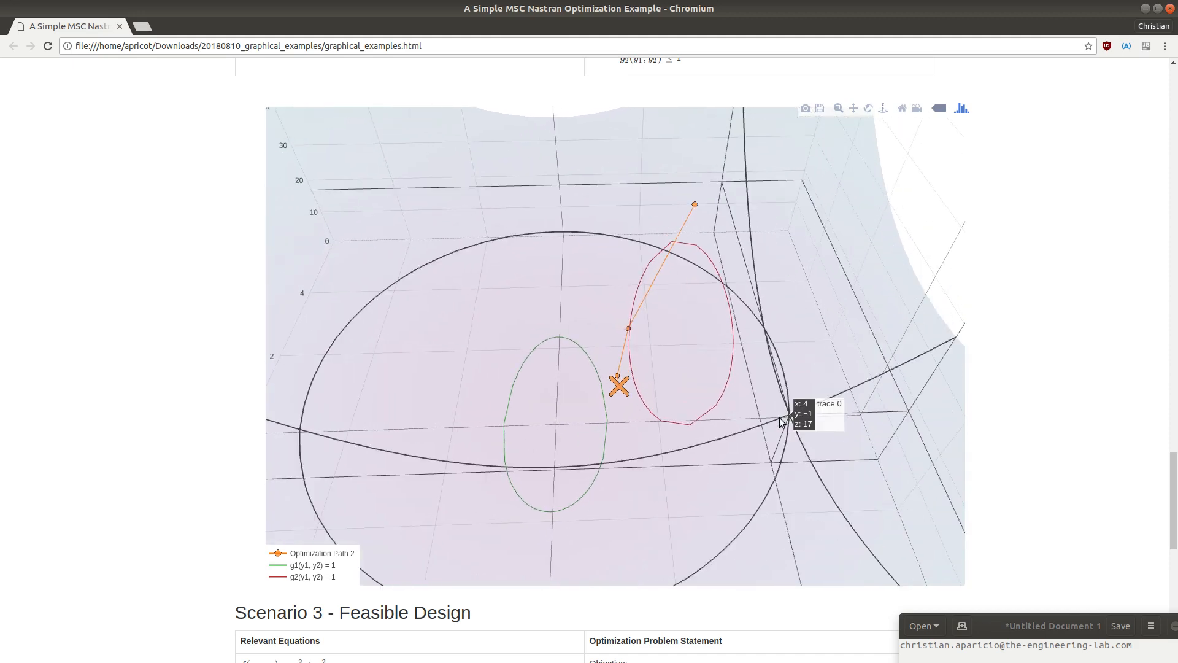
left_click_drag(782, 421, 750, 406)
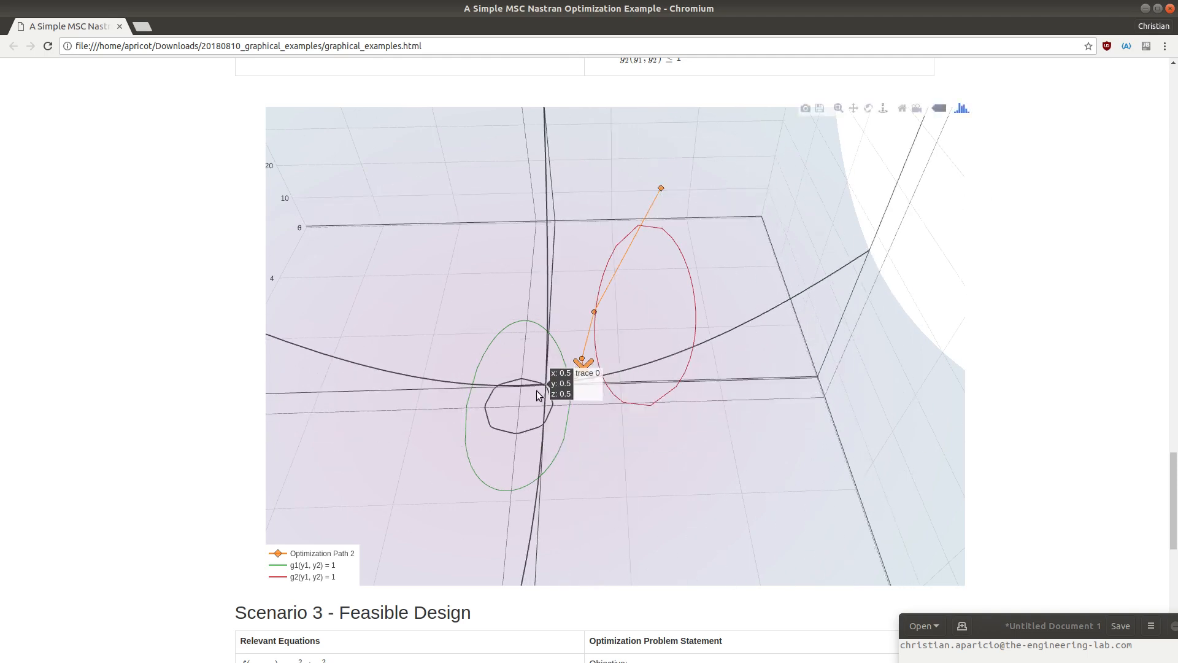
- Highlight the words "Best Compromise Infeasible Design" in the Scenario 2 heading, then clear the highlight
scroll(1034, 326, "up", 6)
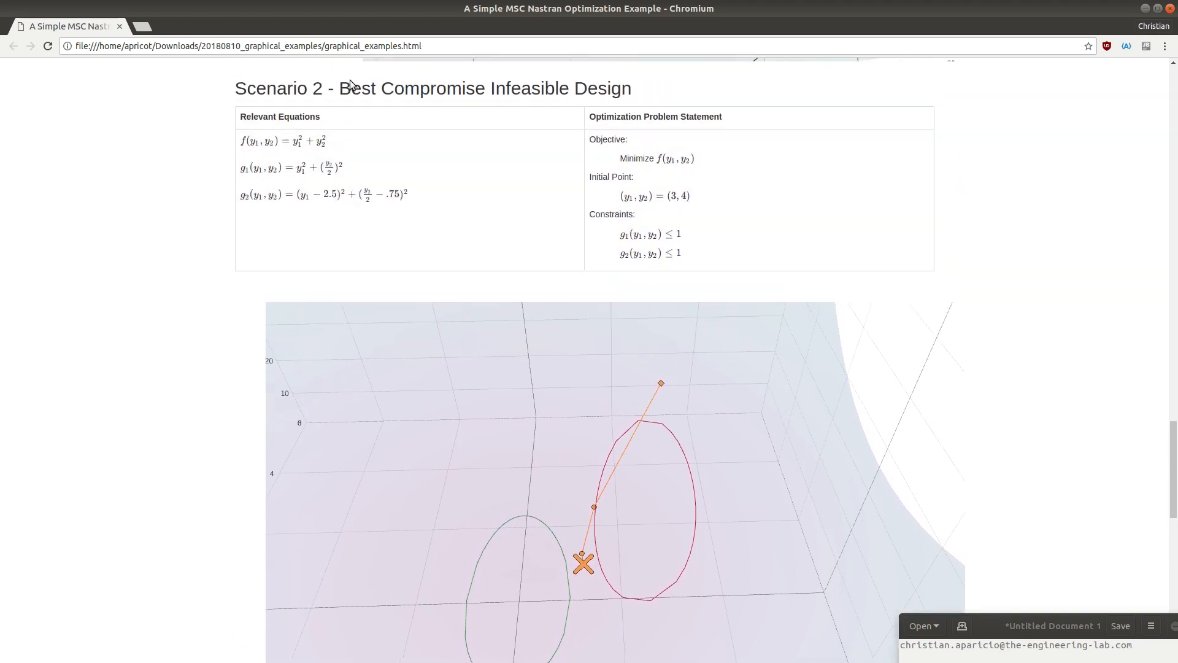
left_click_drag(340, 88, 678, 101)
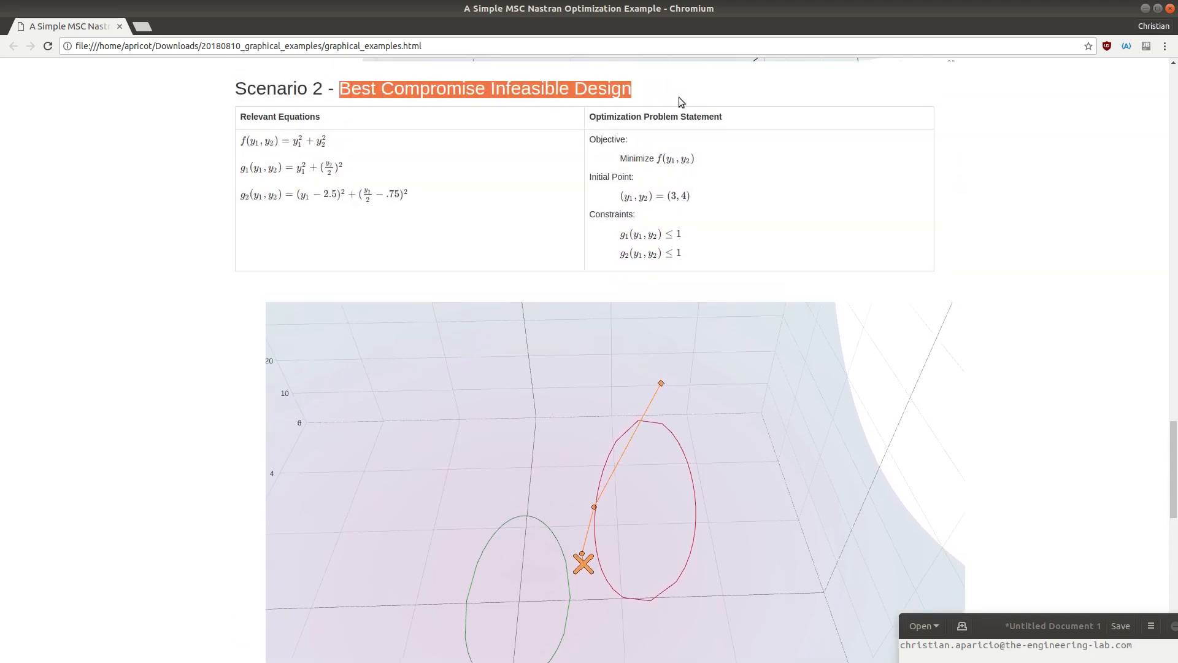
left_click(1096, 321)
- Examine Optimization Path 2 from its initial point to its final design between the g1 and g2 curves
scroll(1021, 393, "down", 4)
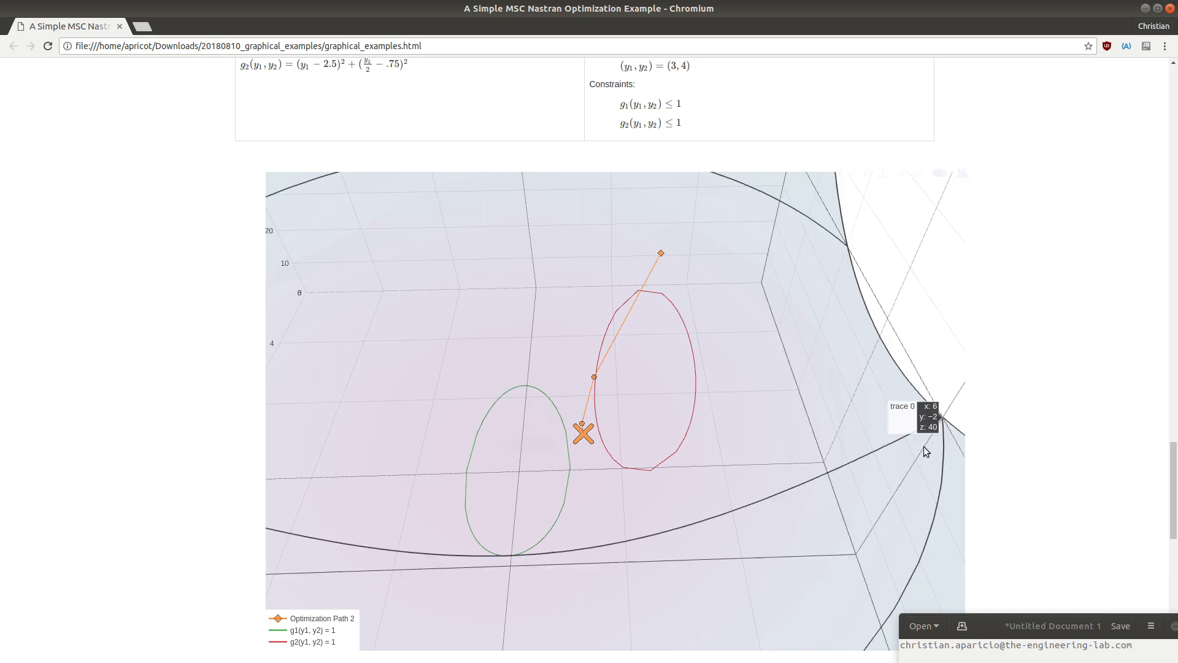
left_click_drag(716, 545, 577, 460)
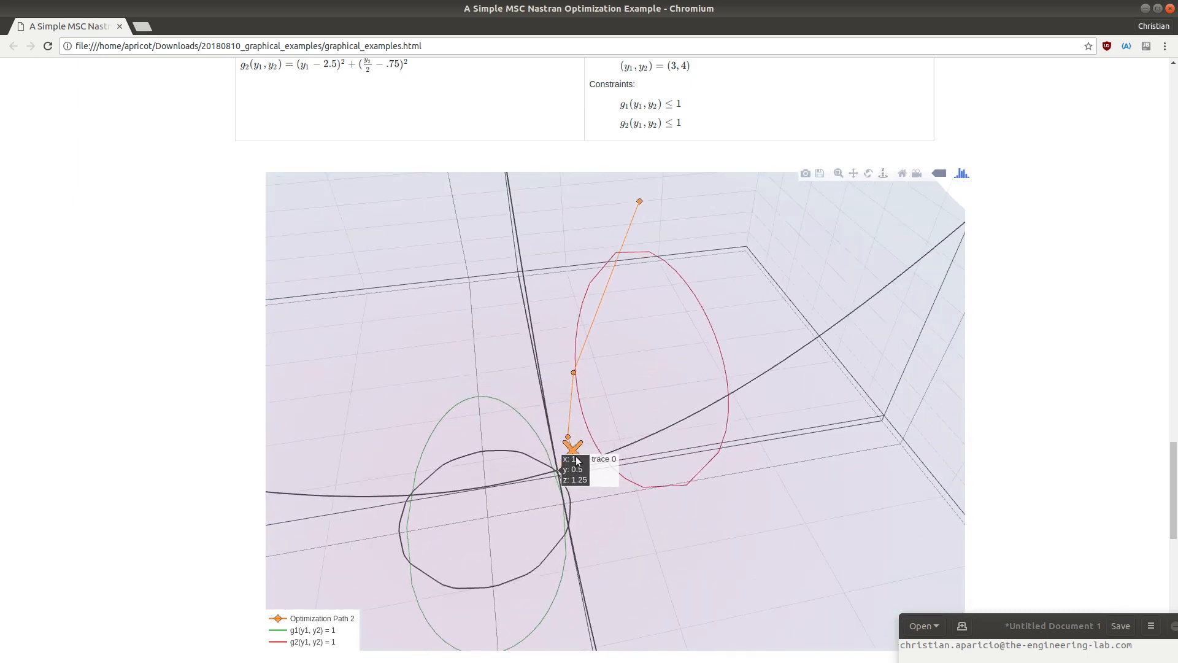
mouse_move(641, 205)
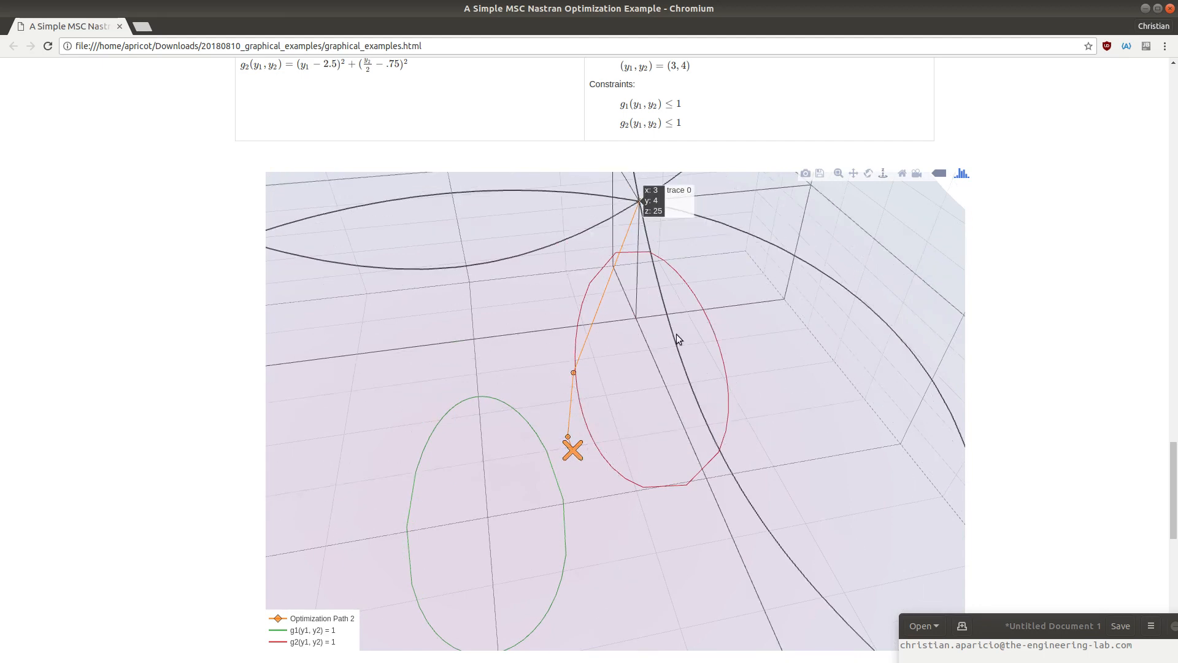
left_click_drag(677, 334, 607, 381)
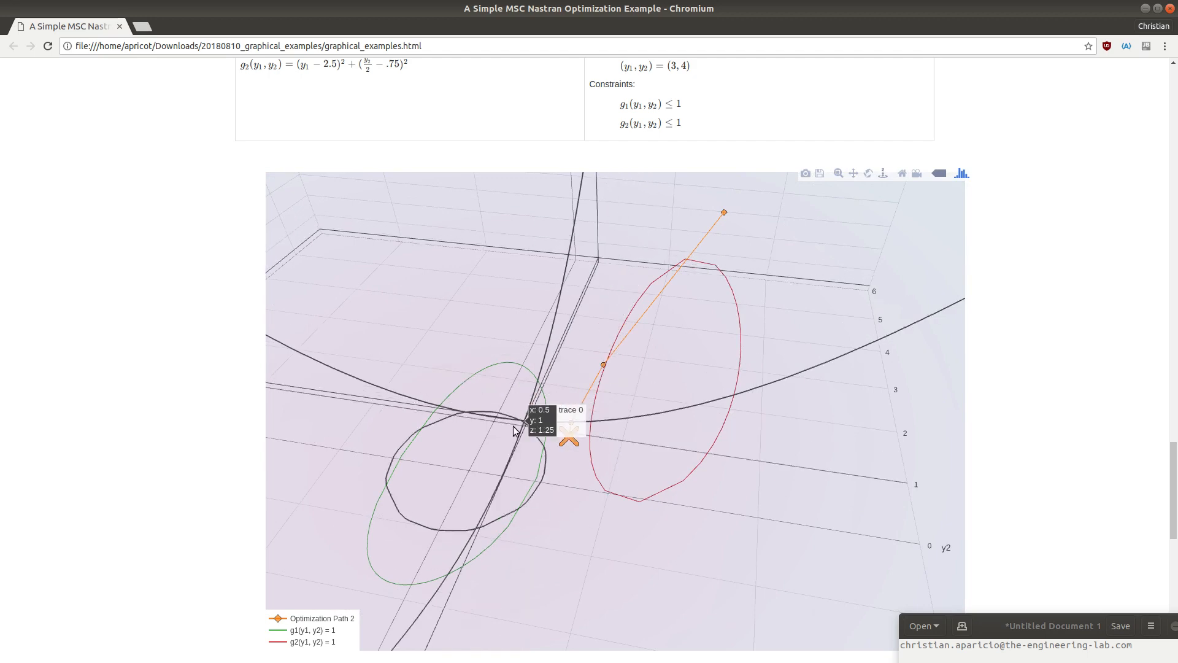
scroll(544, 459, "up", 3)
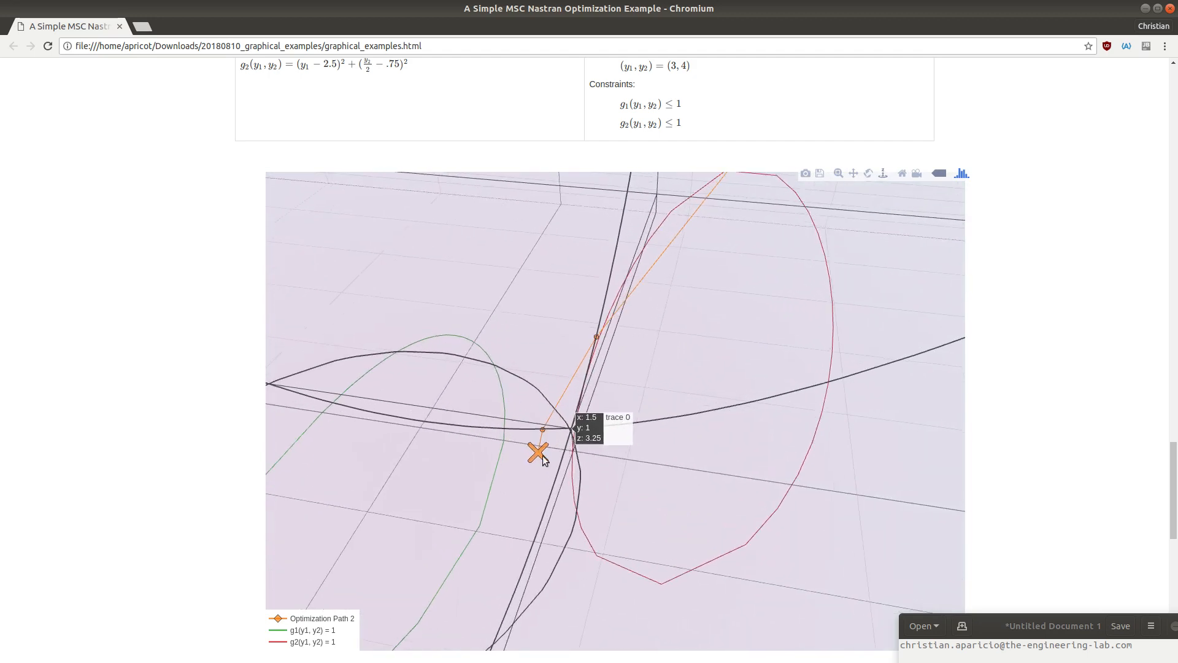
mouse_move(544, 459)
left_mouse_down()
mouse_move(600, 476)
mouse_move(547, 482)
left_mouse_up()
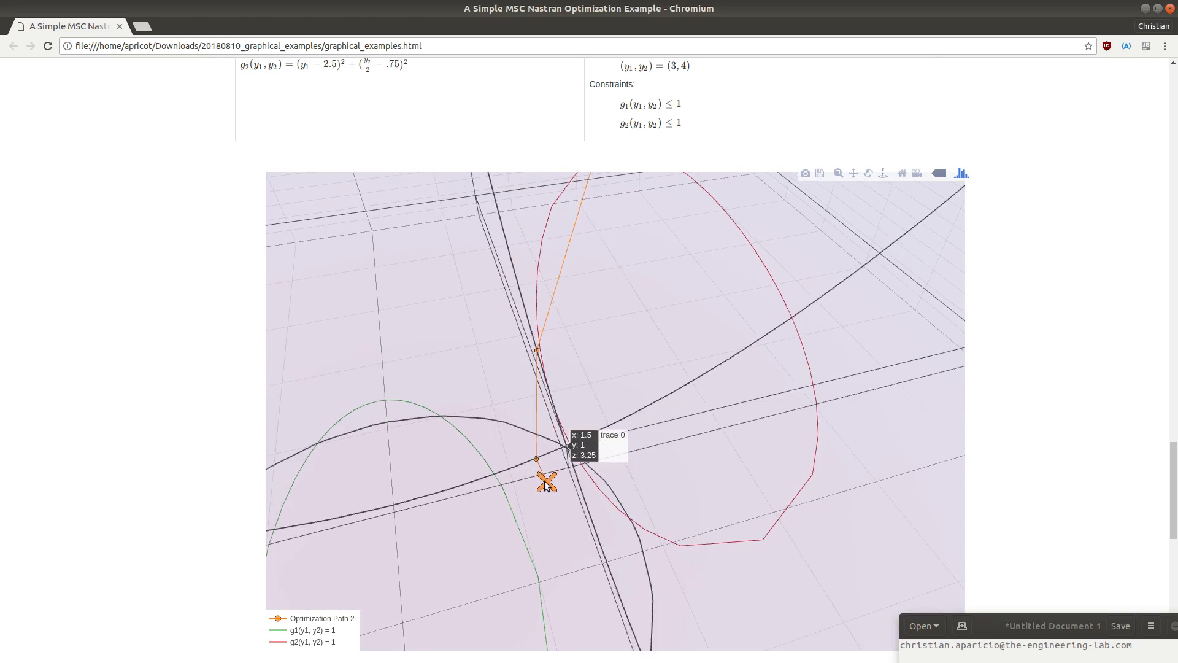
- View the Scenario 2 surface from the side and highlight the g1(y1, y2) equation under Relevant Equations
scroll(197, 435, "up", 4)
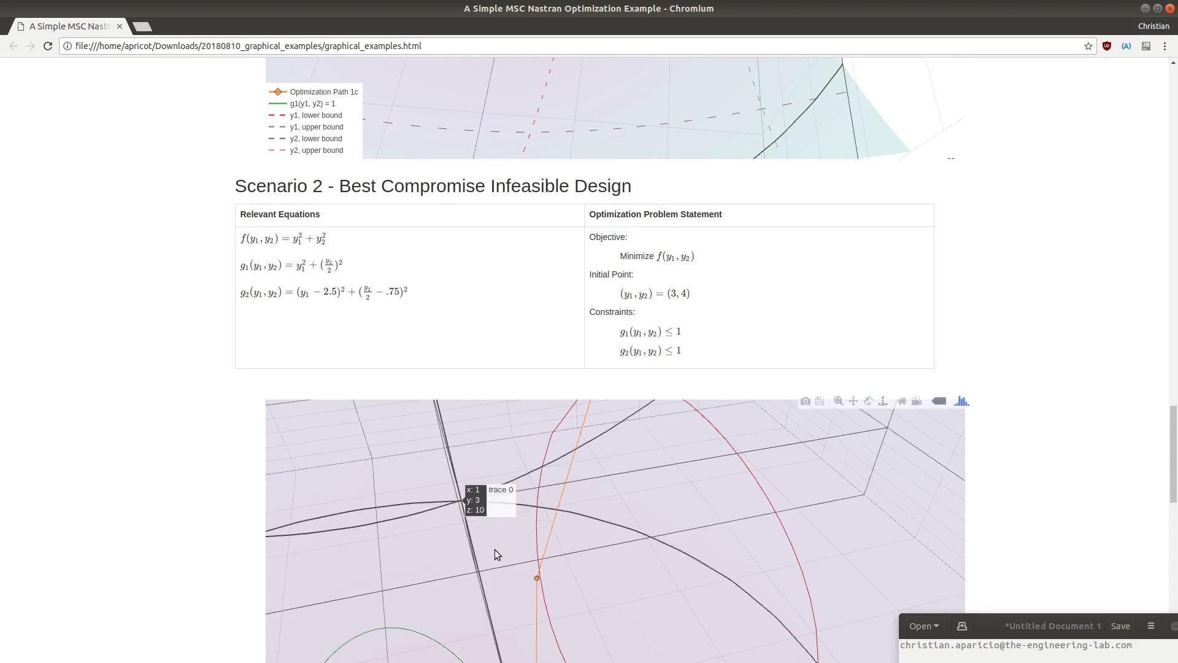
mouse_move(495, 552)
left_mouse_down()
mouse_move(719, 526)
mouse_move(626, 473)
mouse_move(507, 477)
left_mouse_up()
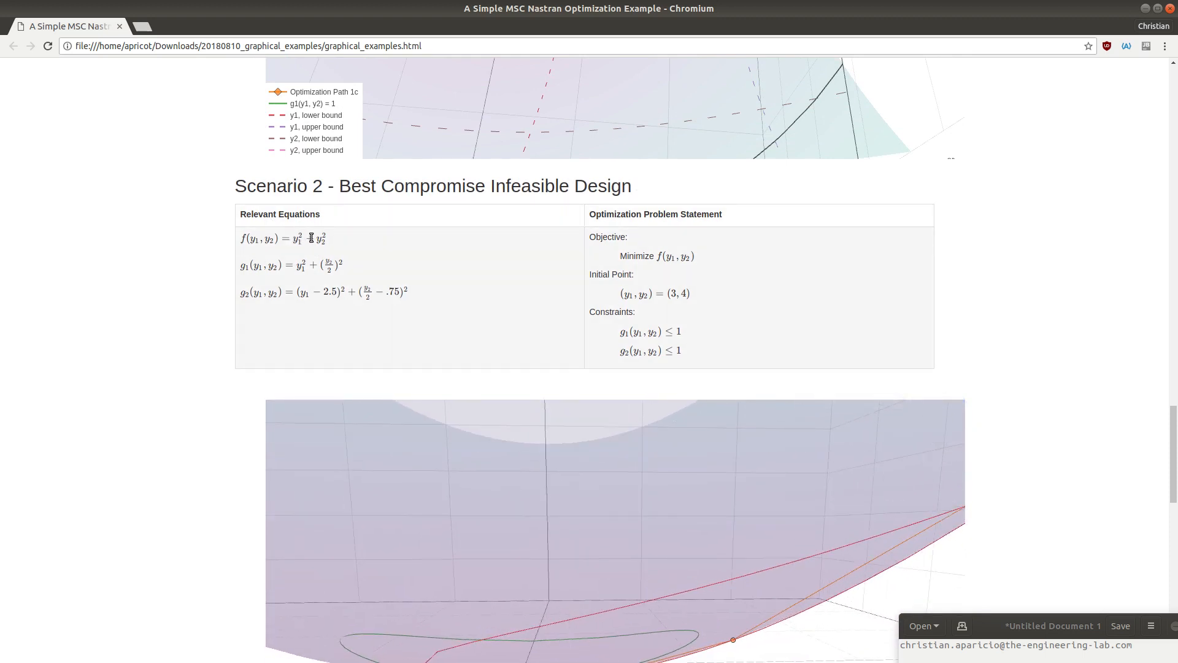
left_click_drag(241, 268, 335, 270)
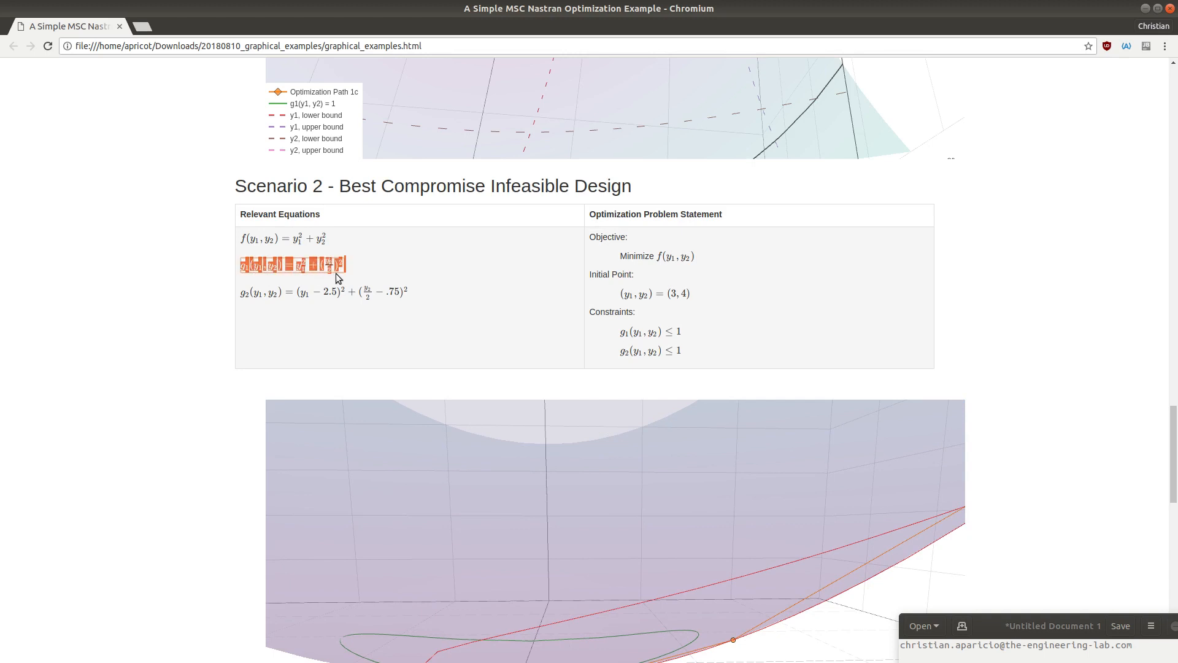
left_click(368, 268)
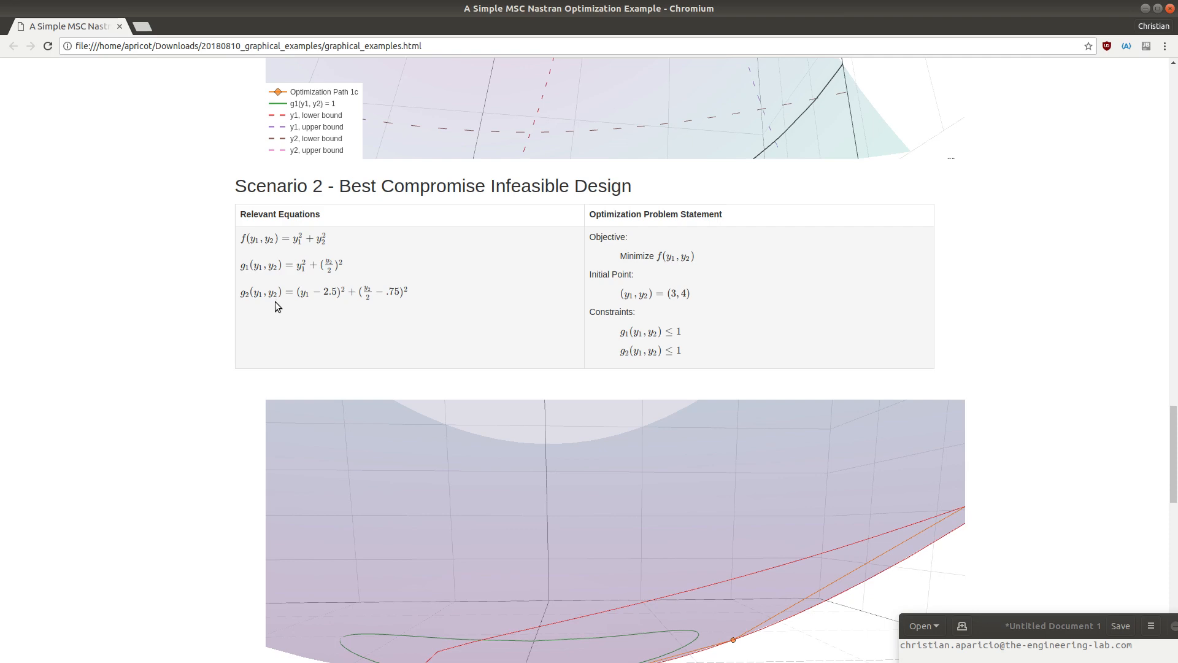
- Relate the Scenario 2 constraints to the plotted curves, highlighting g1(y1, y2) ≤ 1 and g2(y1, y2) ≤ 1
left_click_drag(587, 531, 795, 622)
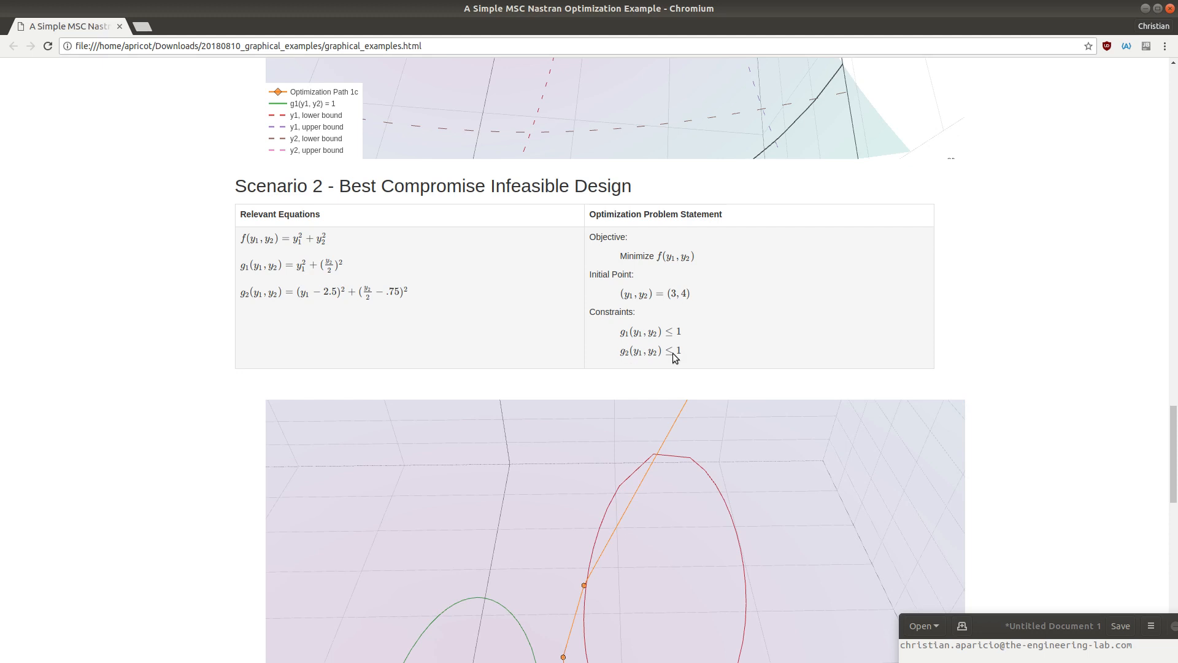
scroll(1070, 370, "down", 3)
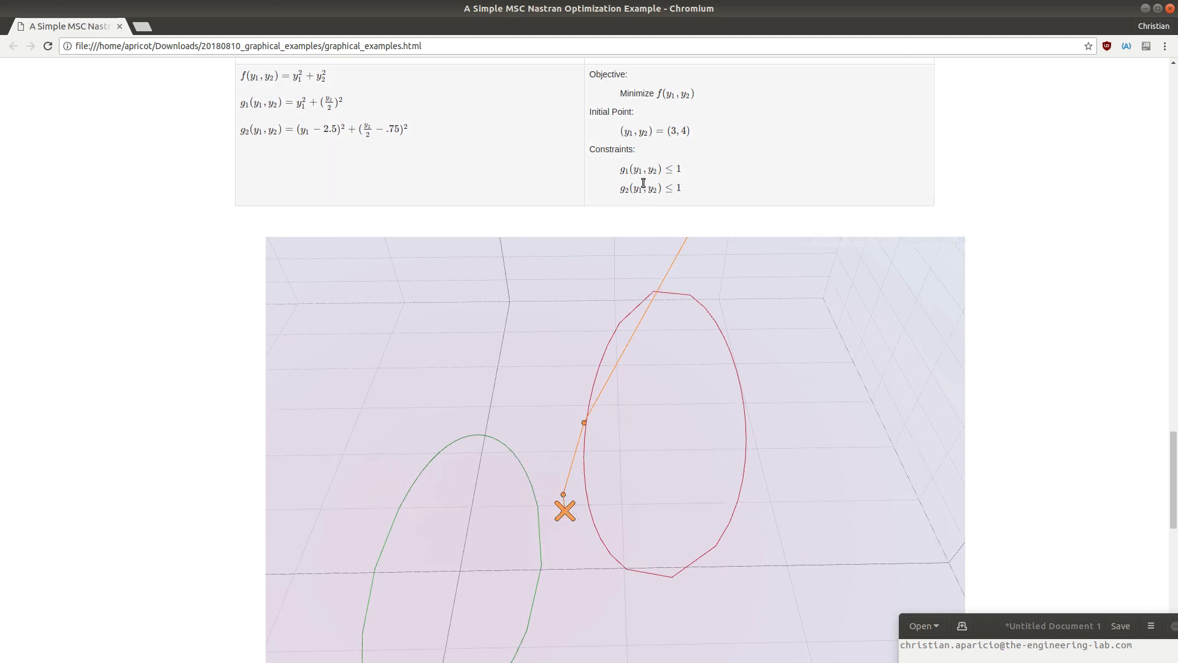
left_click_drag(623, 174, 679, 174)
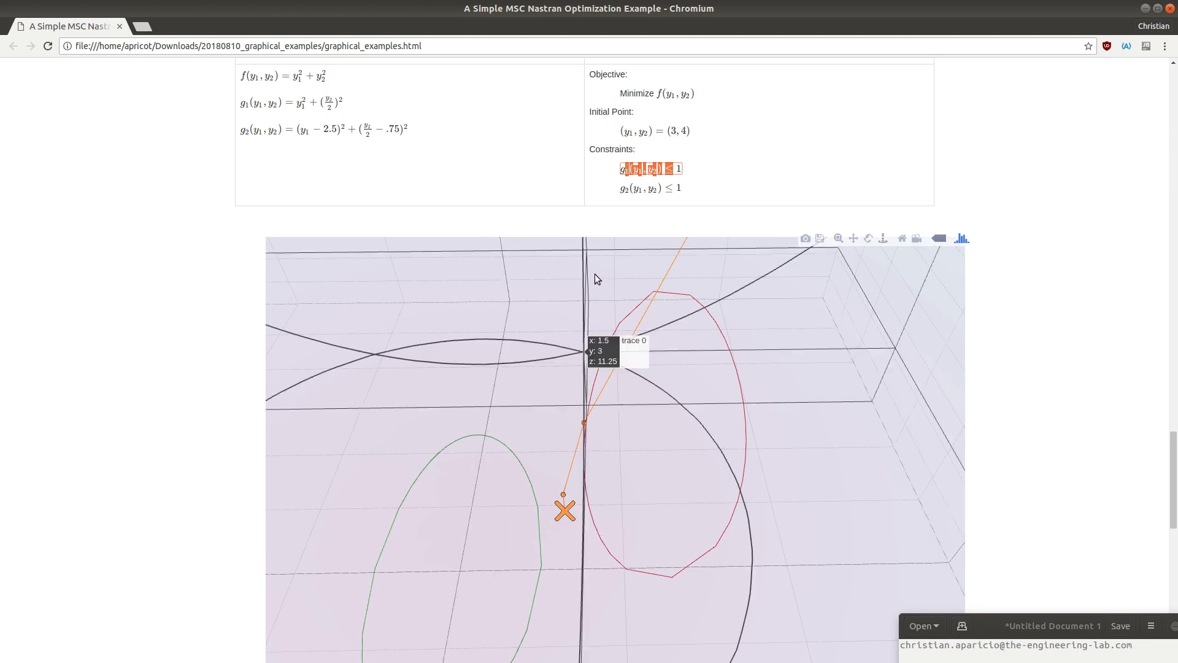
left_click_drag(621, 191, 684, 191)
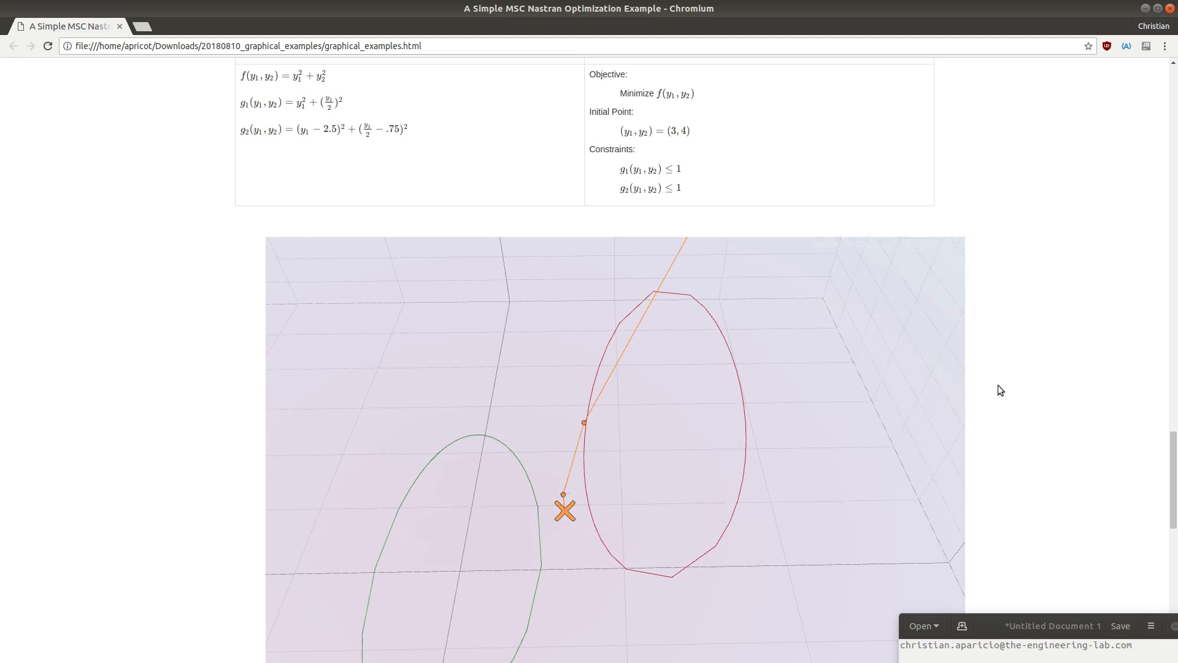
- Review the Scenario 3 - Feasible Design problem statement and plot for comparison with Scenario 2
scroll(997, 392, "up", 3)
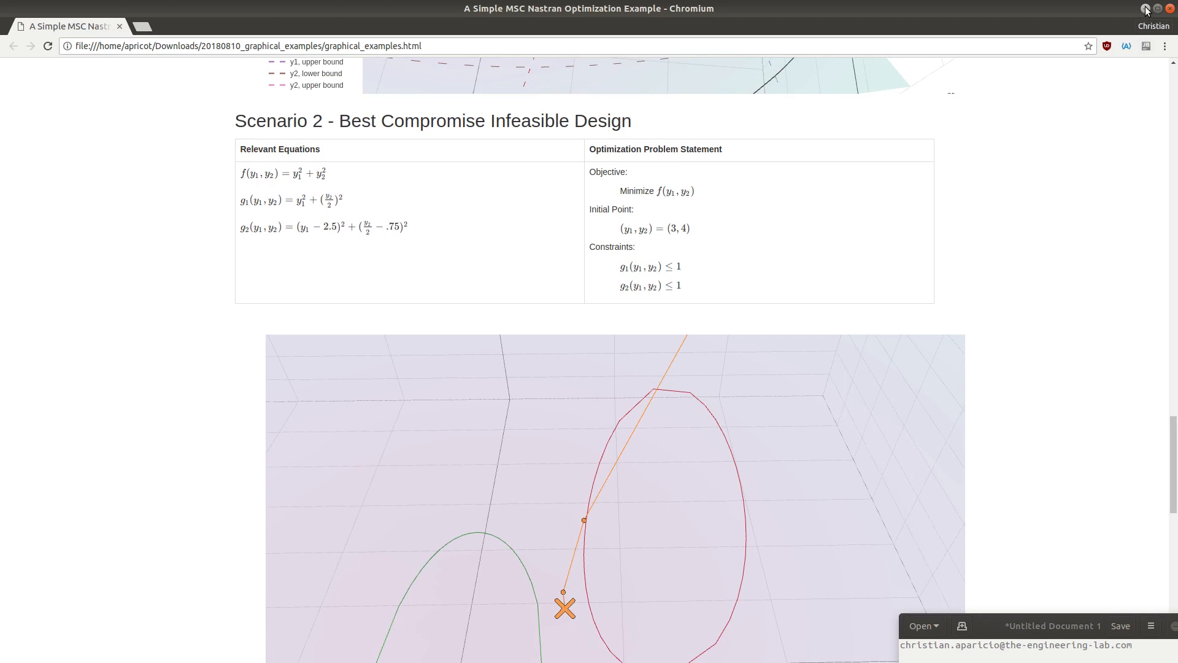
scroll(1070, 338, "down", 6)
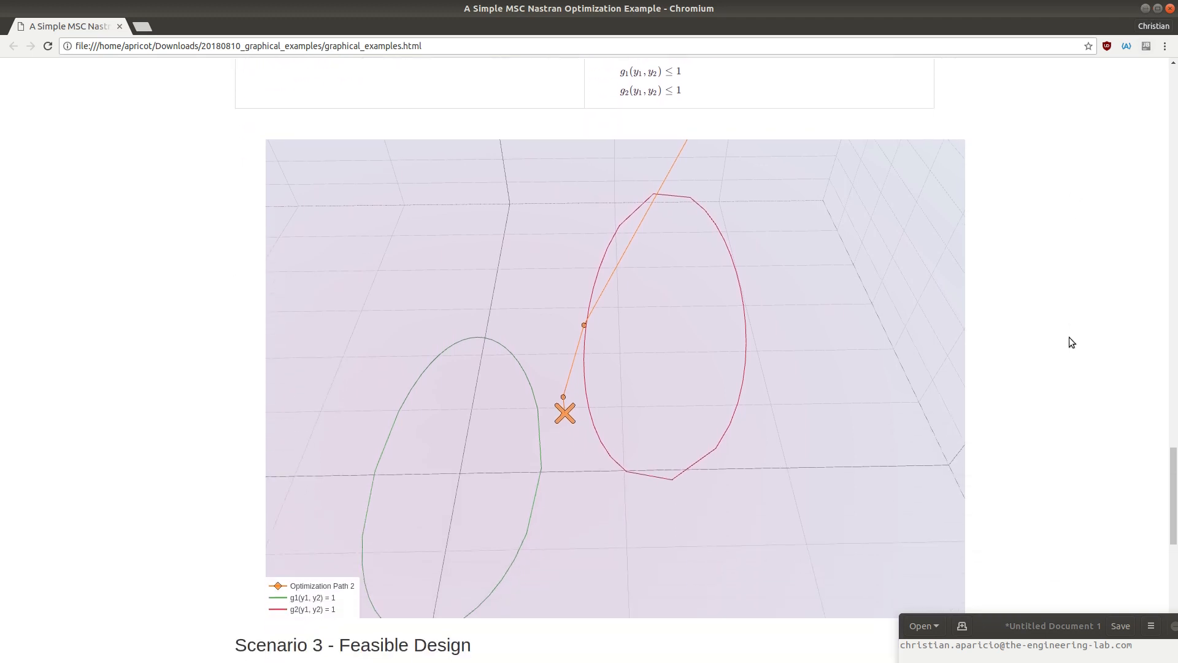
scroll(1069, 339, "down", 15)
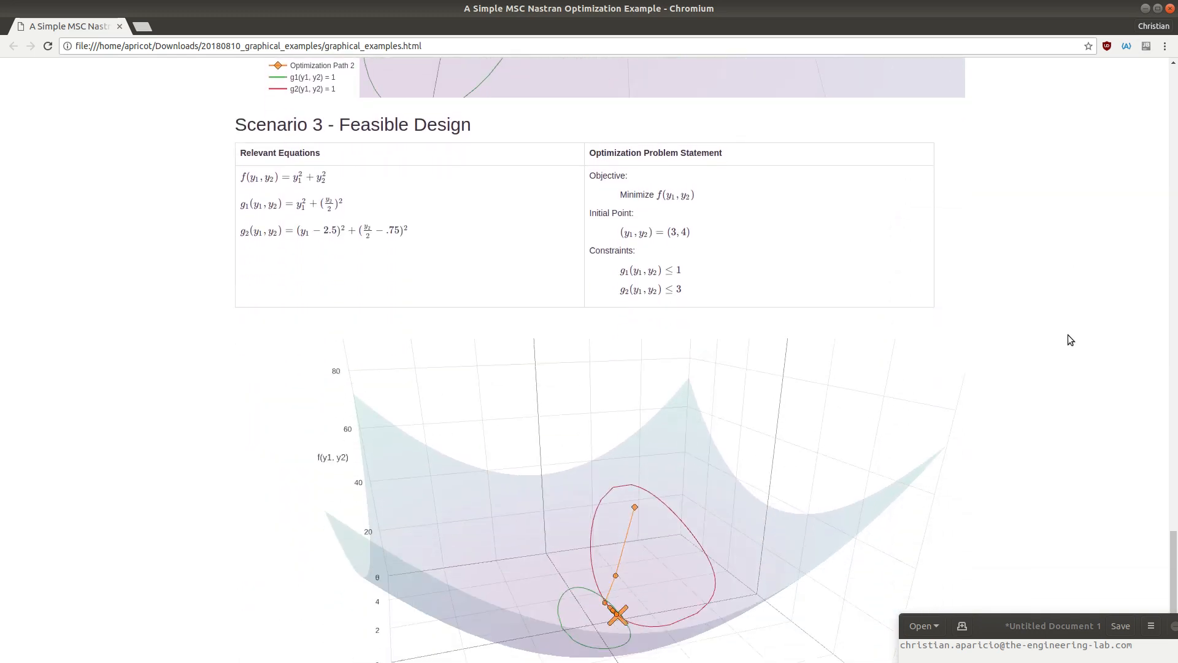
- Switch to the Nastran SOL 200 Web App browser, close every tab except Size, and reload the Size page
left_click(1145, 8)
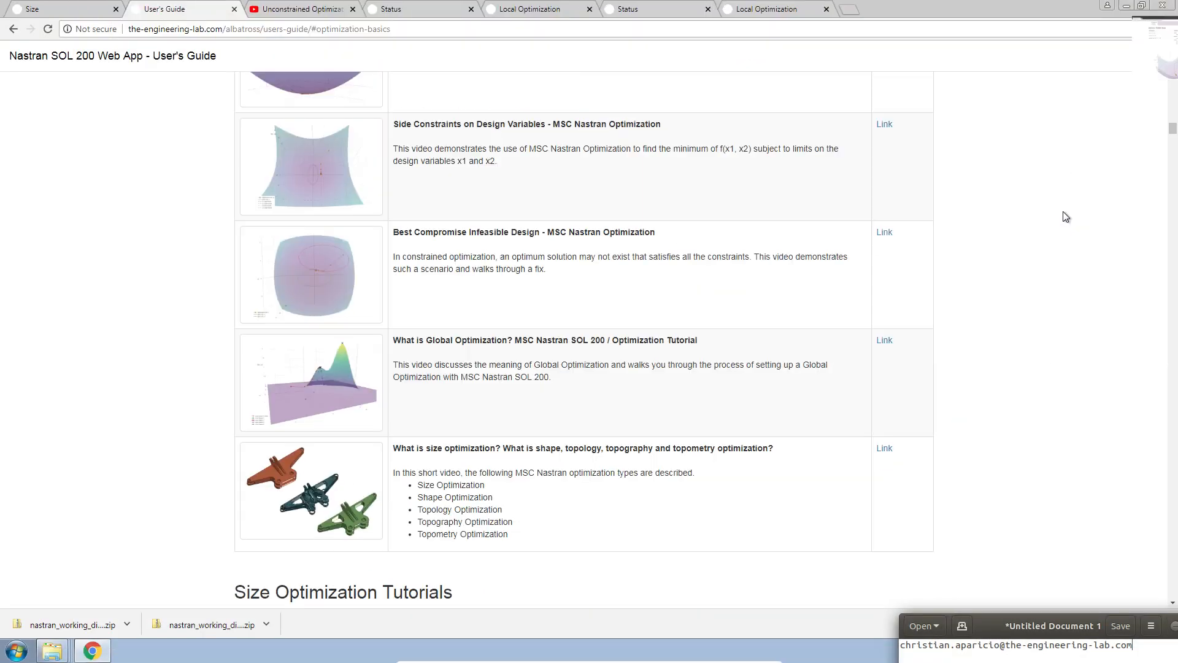
left_click(1042, 250)
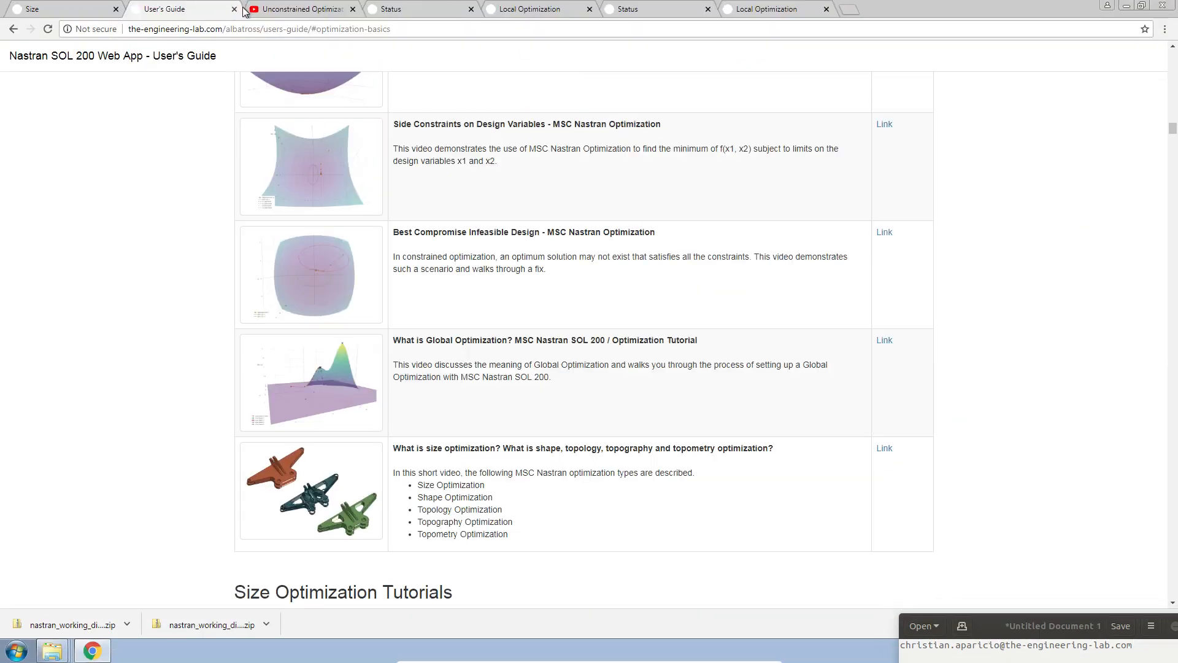
left_click(236, 10)
left_click(203, 10)
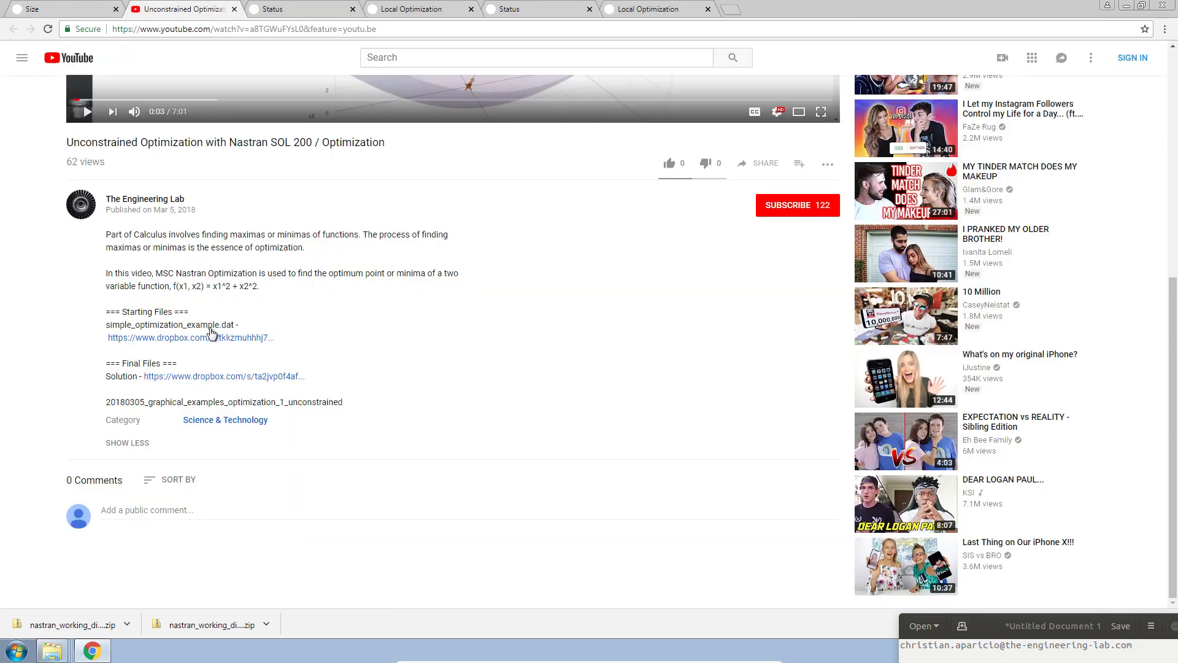
left_click(234, 9)
left_click(234, 9)
left_click(235, 9)
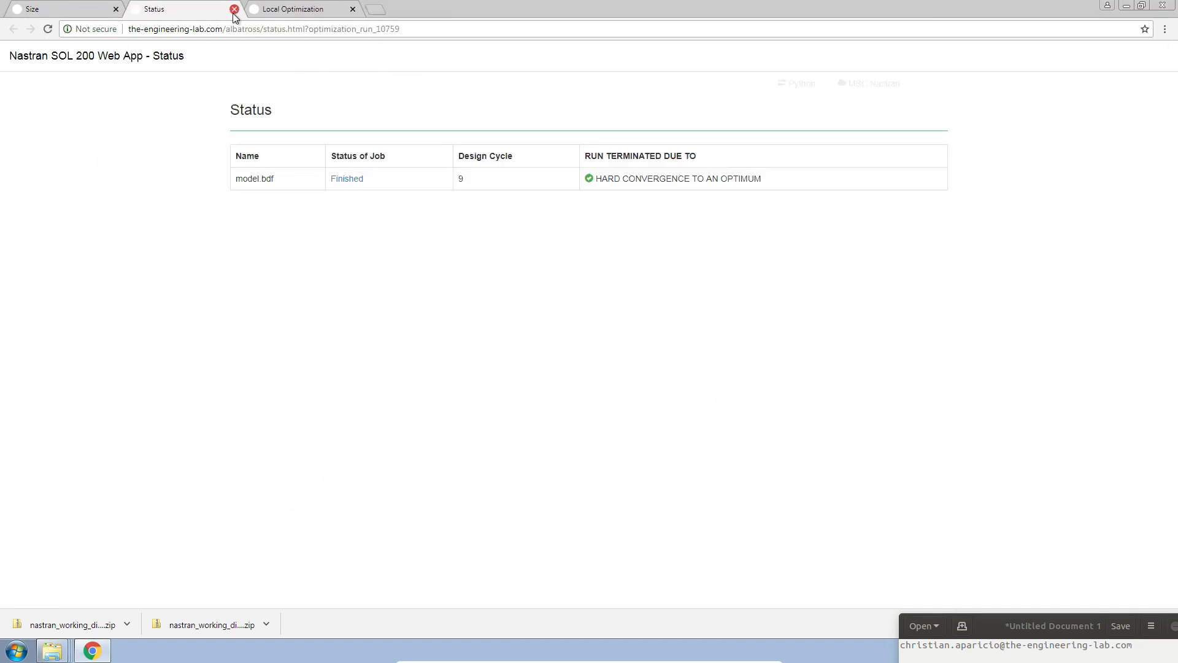
left_click(235, 9)
left_click(234, 9)
left_click(48, 29)
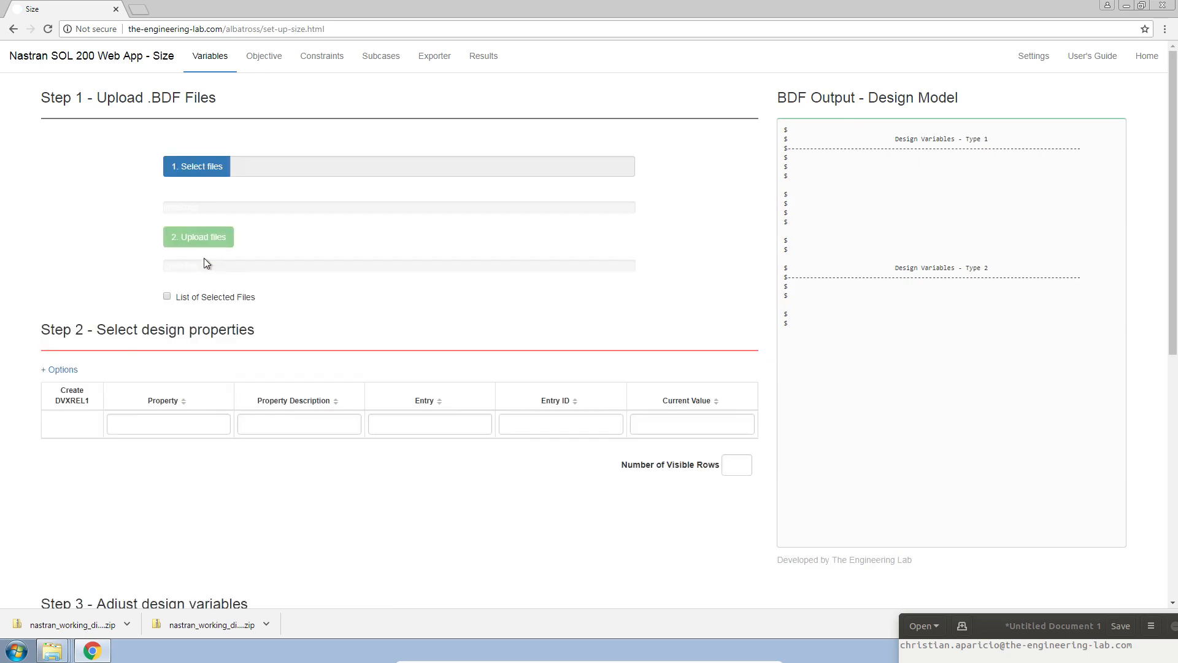
- Choose design_model.bdf and model.bdf from the nastran_working_directory (1) folder in Downloads as the files for Step 1
left_click(205, 178)
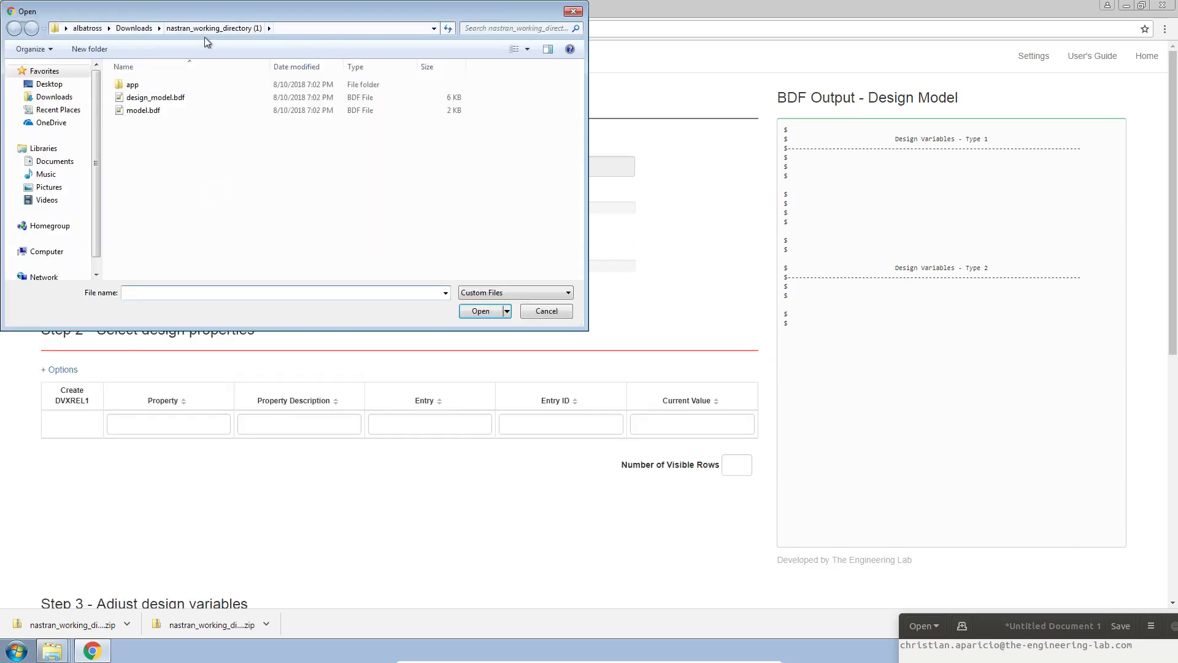
left_click(145, 28)
double_click(178, 100)
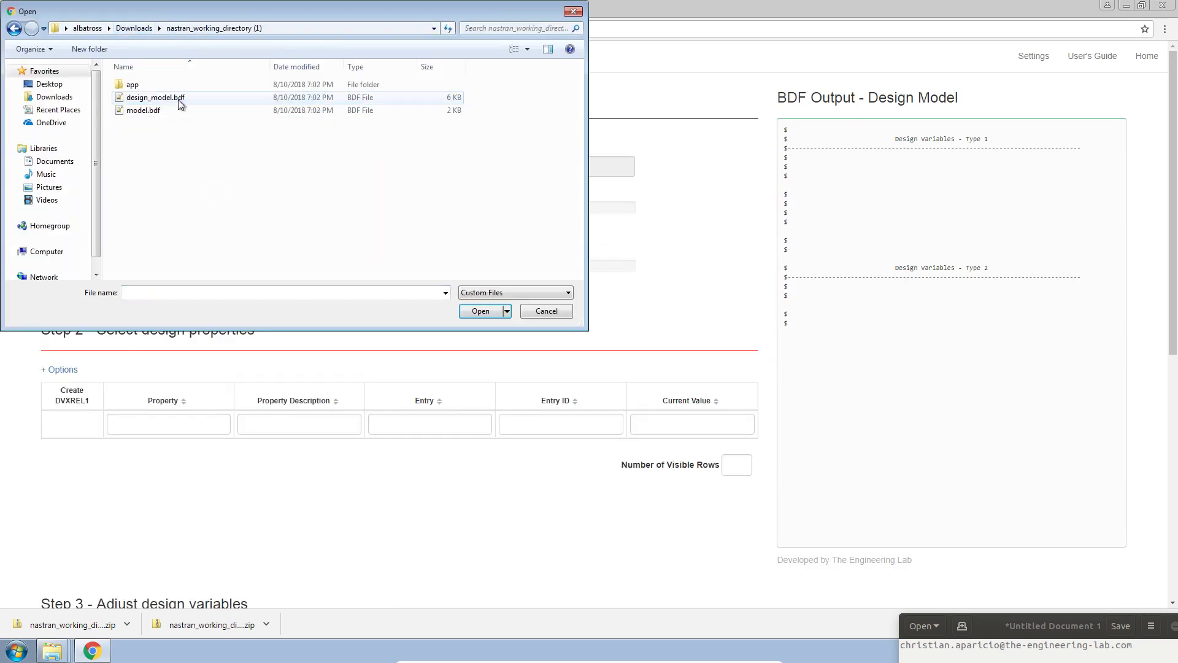
left_click_drag(175, 122, 174, 101)
left_click(481, 311)
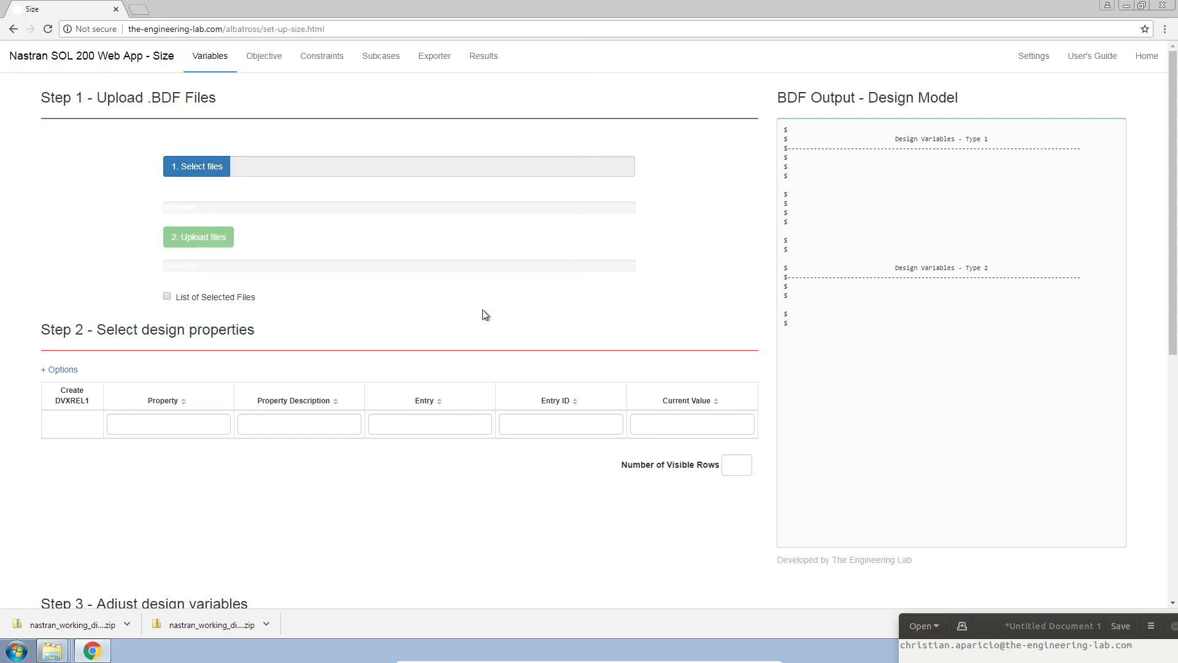
- Upload the two selected BDF files to the Size web app
left_click(264, 59)
left_click(226, 55)
left_click(209, 236)
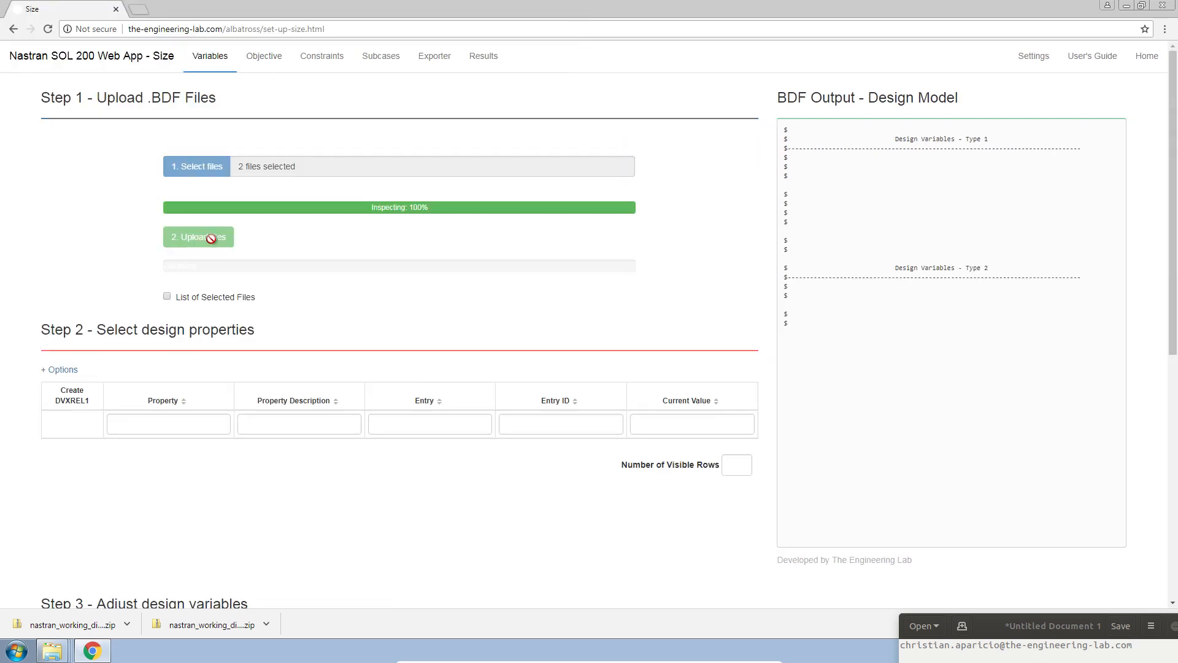
- Review the imported equation objective and the existing equation constraint R1 in the Size setup
left_click(263, 55)
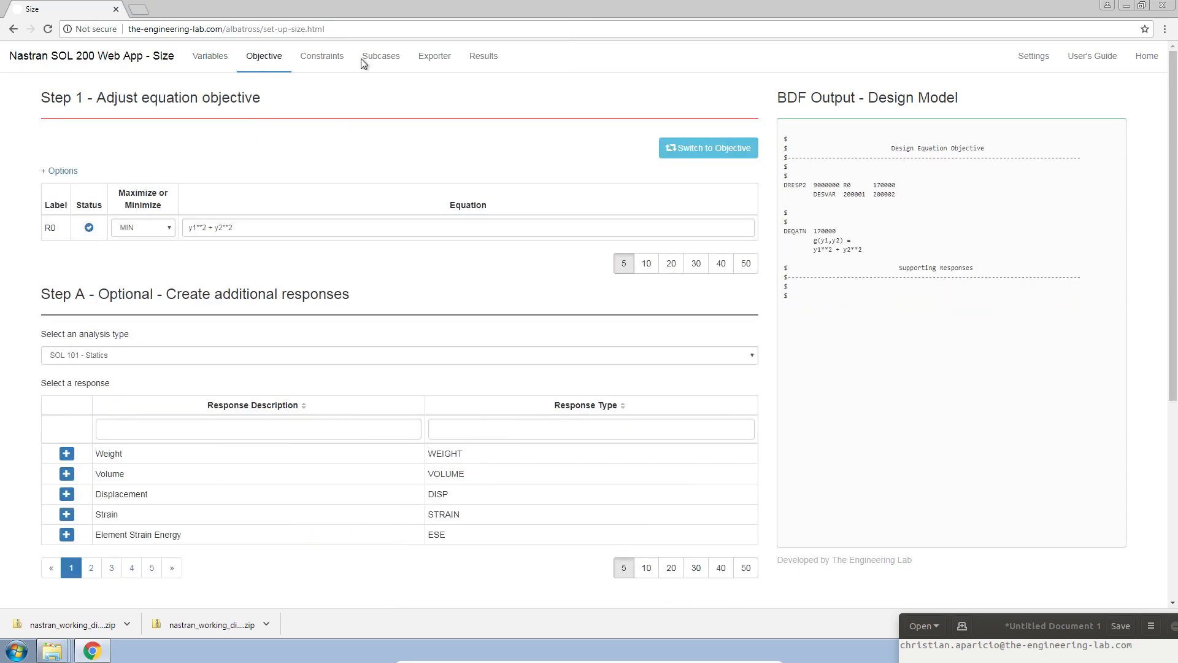
left_click(331, 57)
scroll(374, 322, "down", 4)
scroll(374, 324, "down", 5)
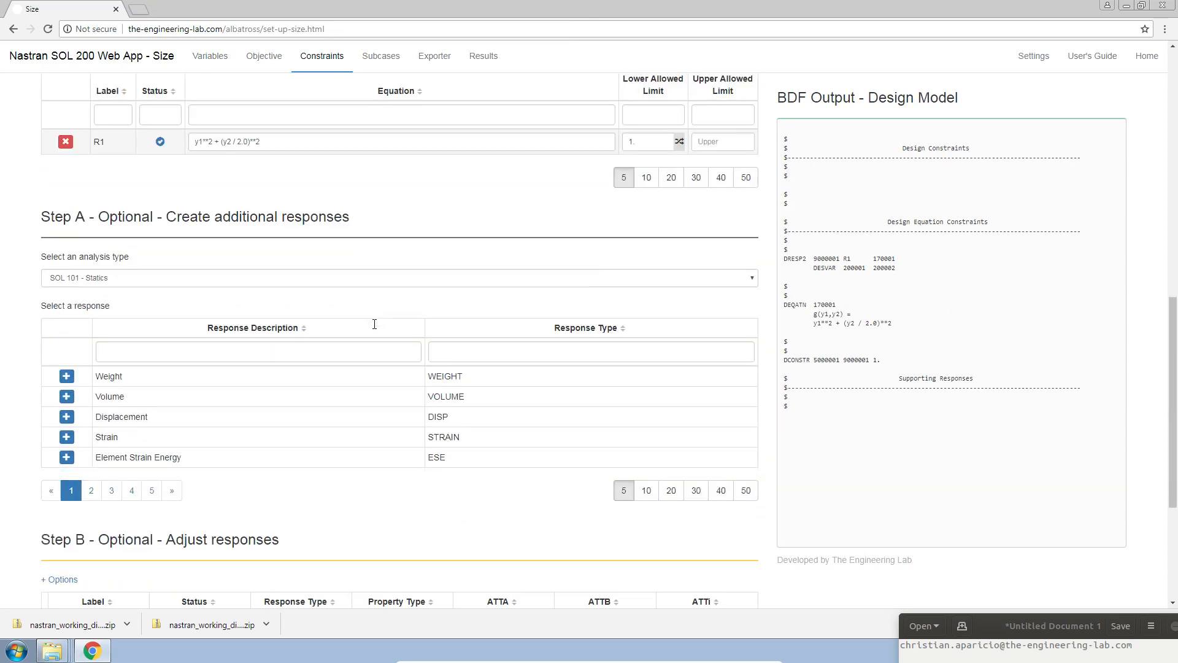
scroll(382, 308, "up", 3)
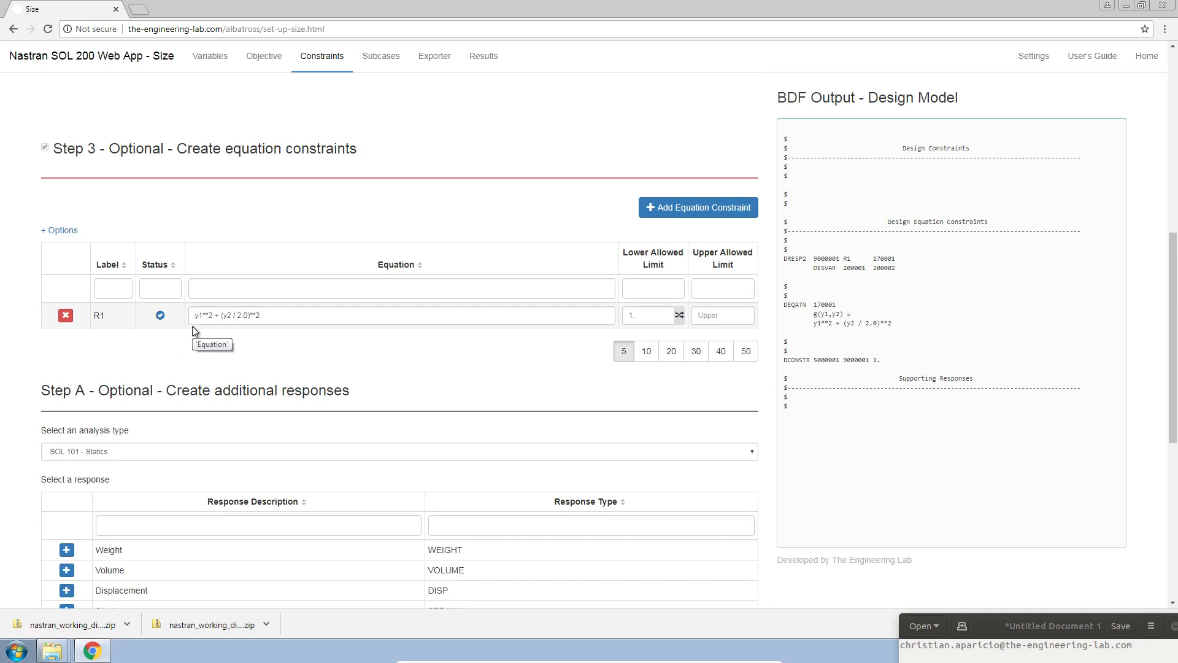
left_click_drag(265, 316, 191, 317)
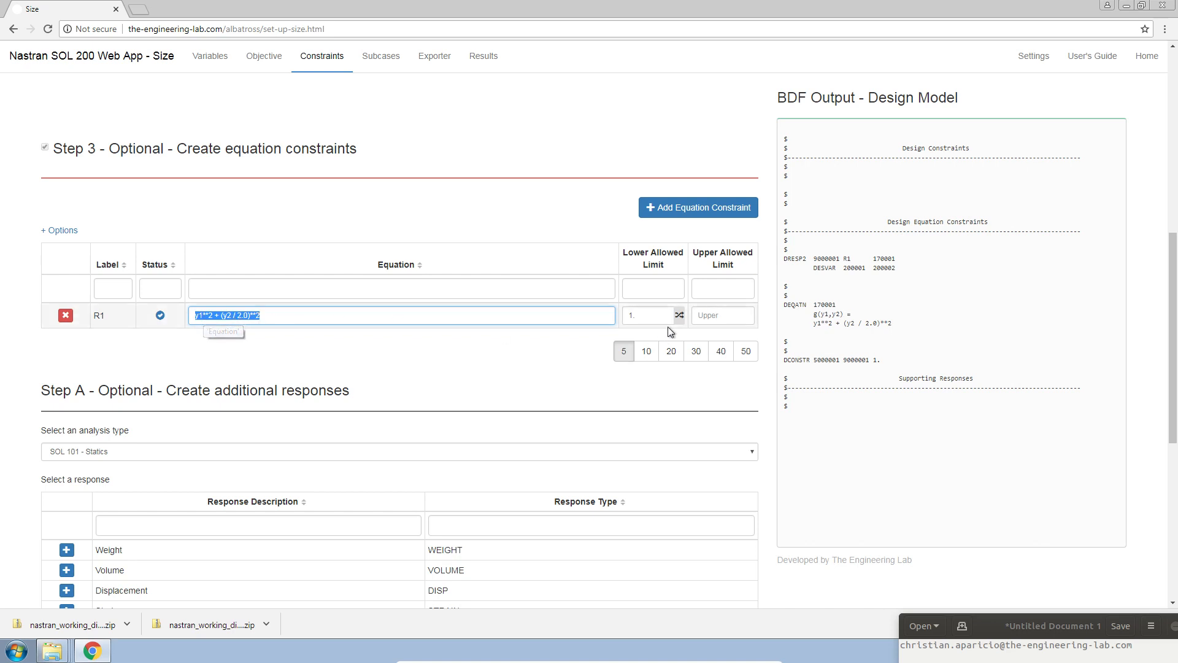
- Clear the lower allowed limit of equation constraint R1 and set its upper allowed limit to 1., matching the g1 constraint
key("Tab")
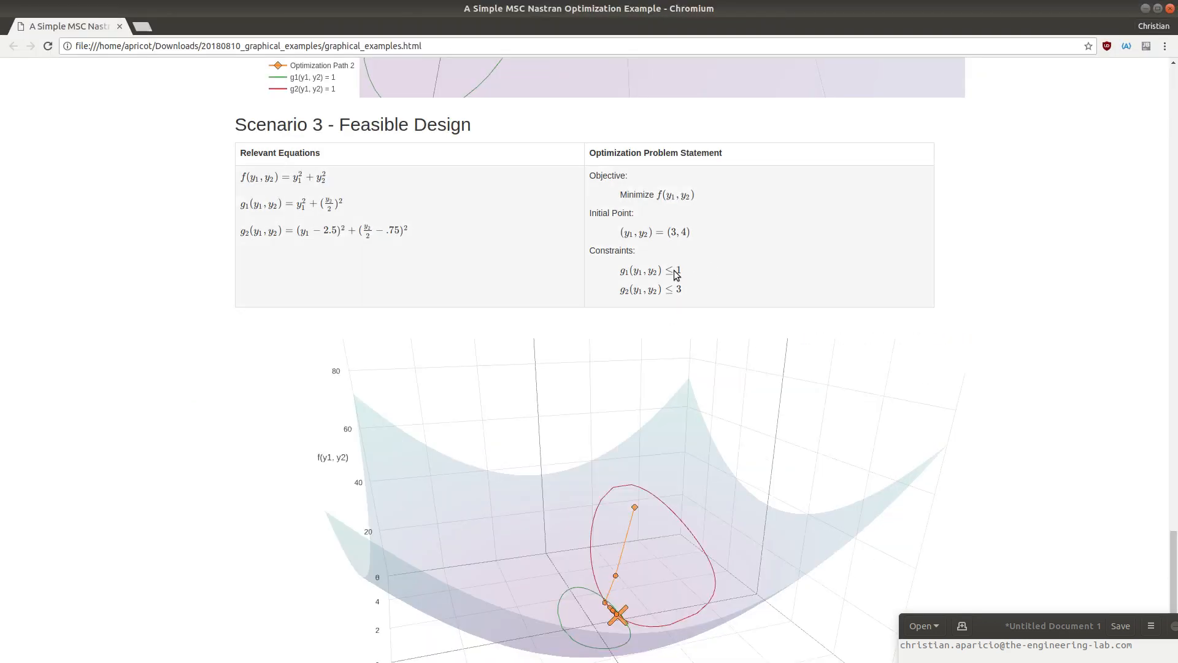
left_click_drag(674, 271, 692, 270)
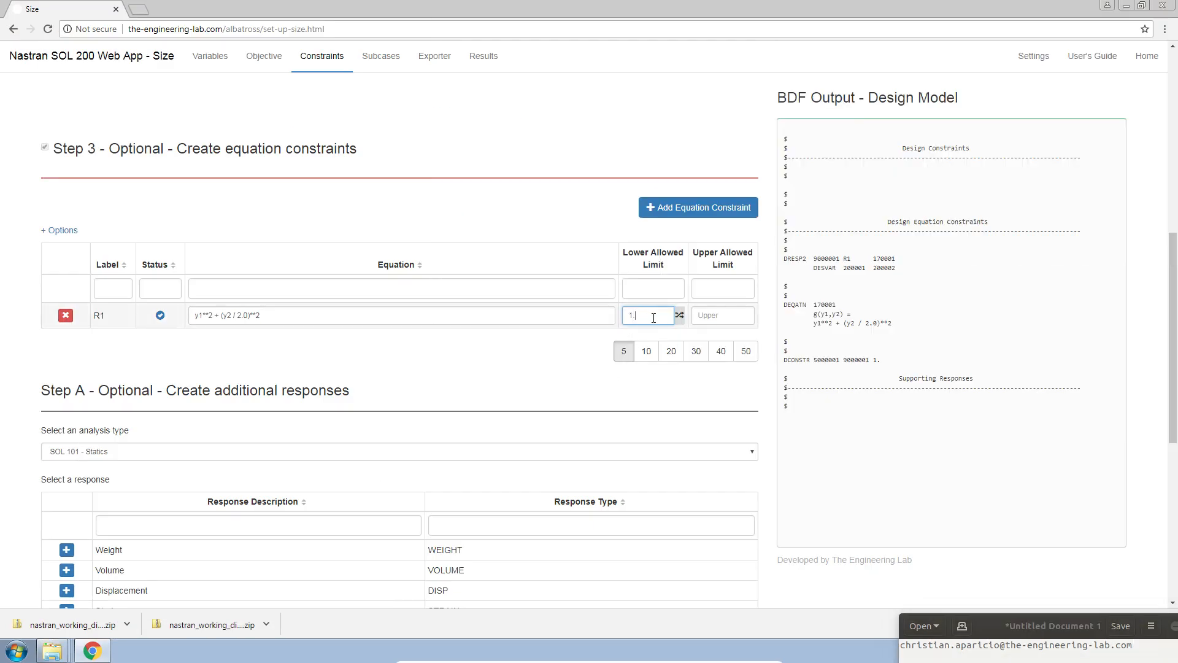
key("BackSpace")
left_click(747, 315)
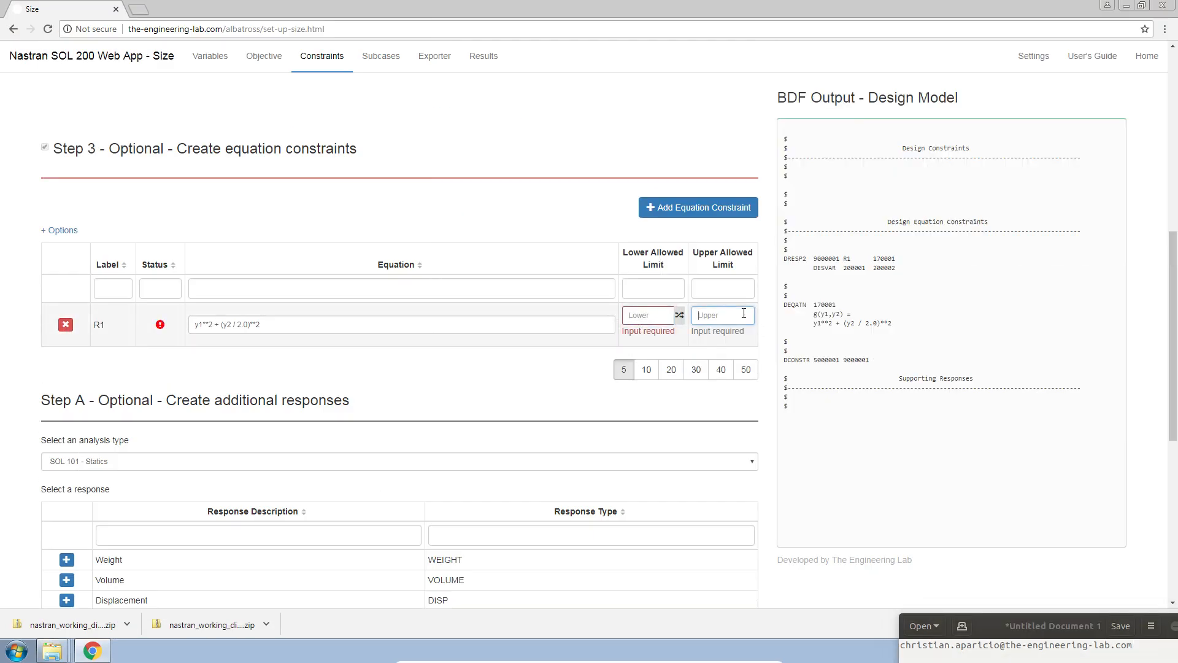
type("1.")
key("Tab")
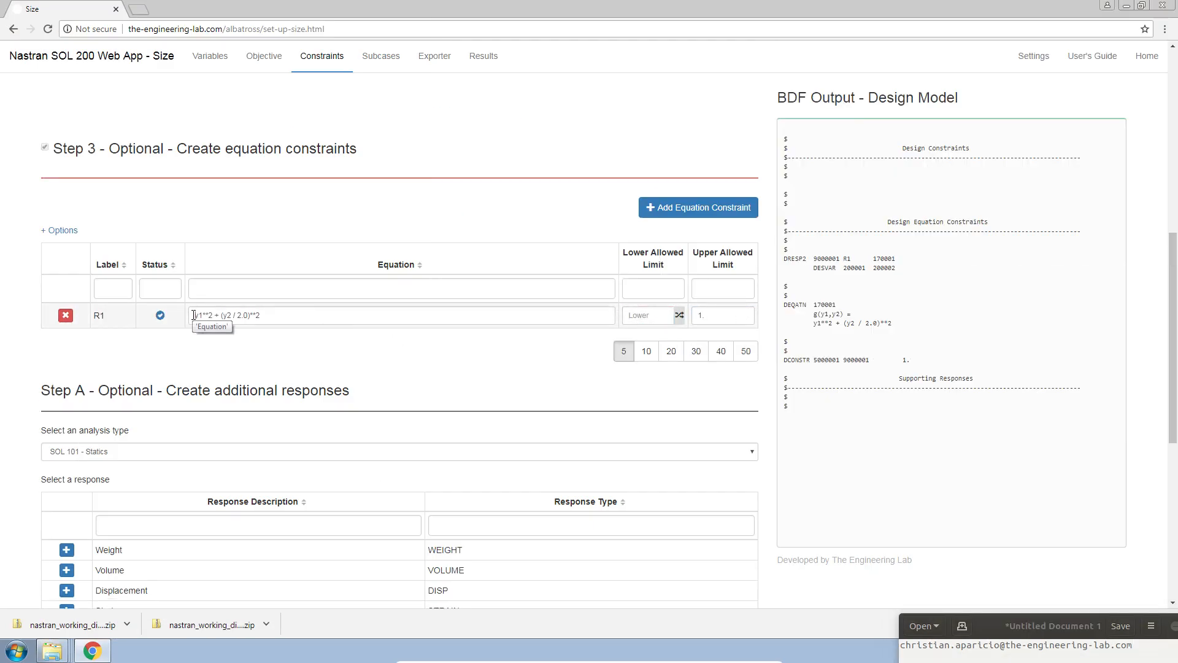
left_click_drag(194, 314, 329, 315)
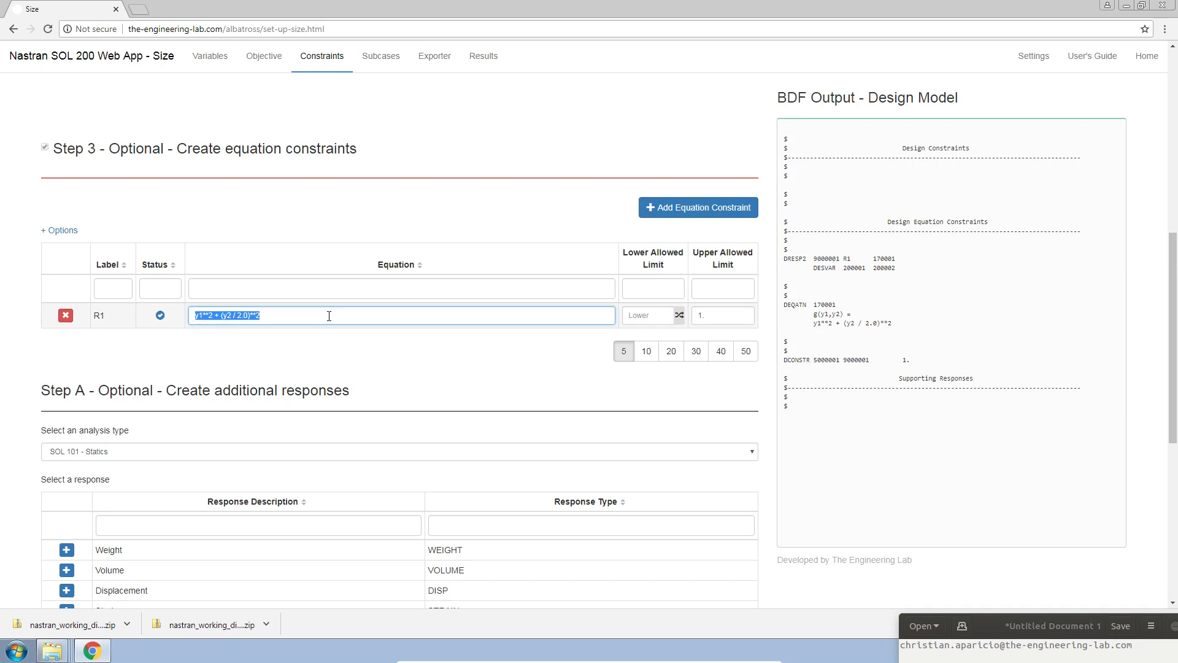
left_click(709, 318)
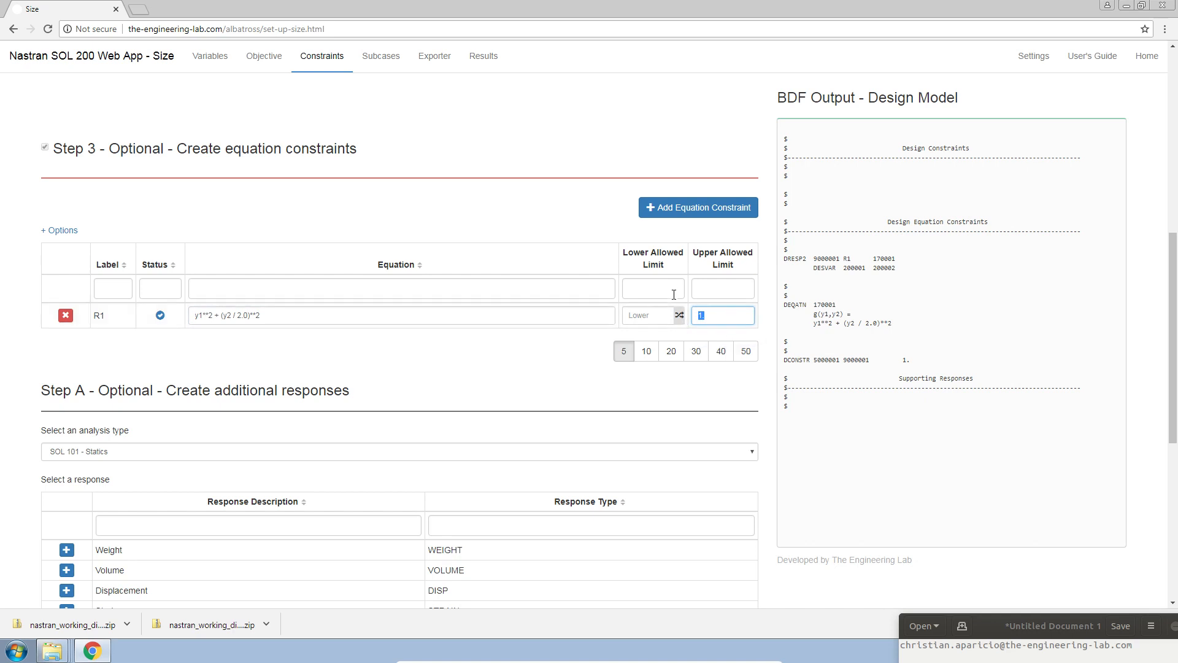
- Add a second equation constraint, (y1 - 2.5)**2 + (y2 / 2.0 - .75)**2, with an upper allowed limit of 1
left_click(675, 209)
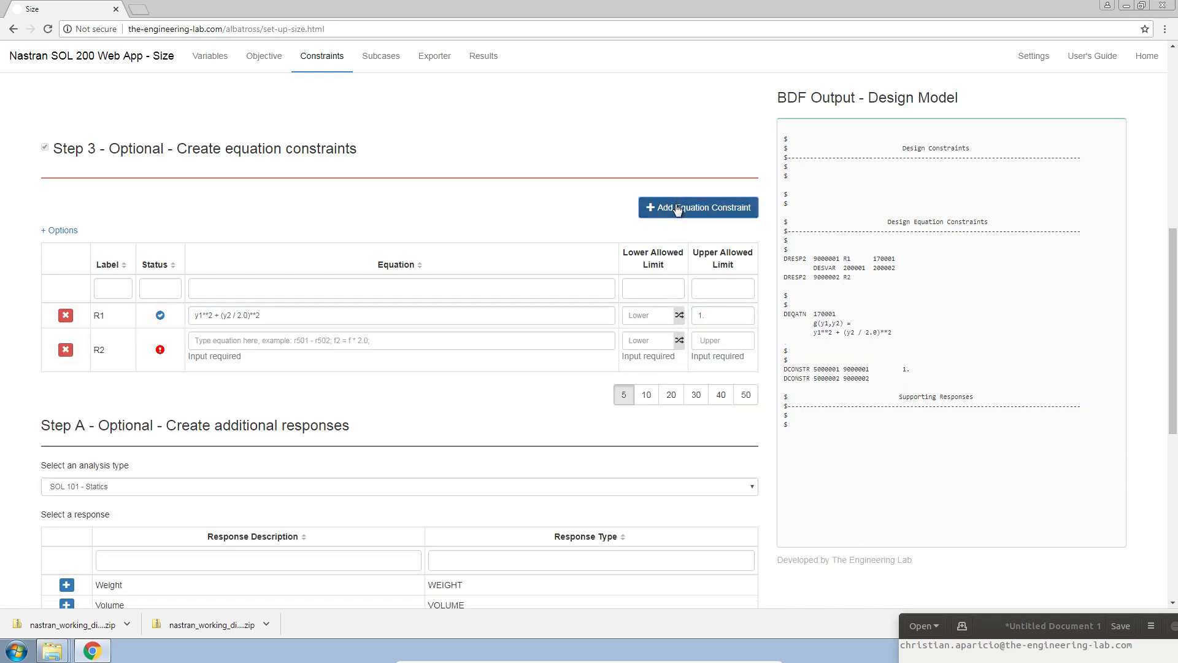
left_click(295, 342)
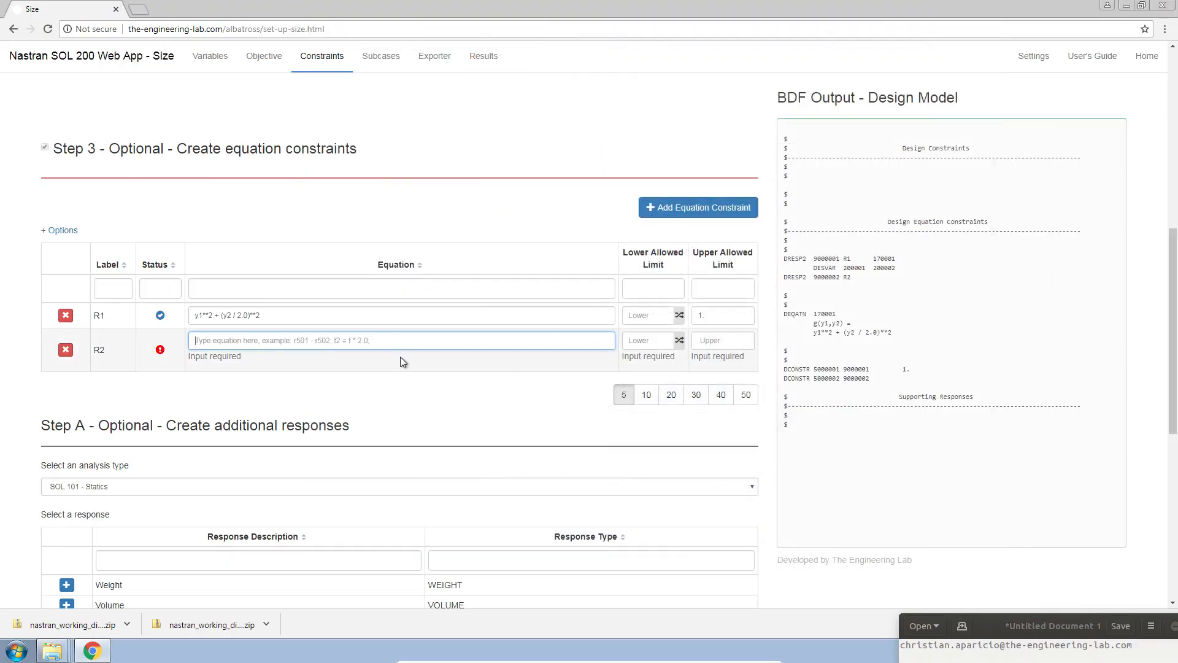
type("(y1 ")
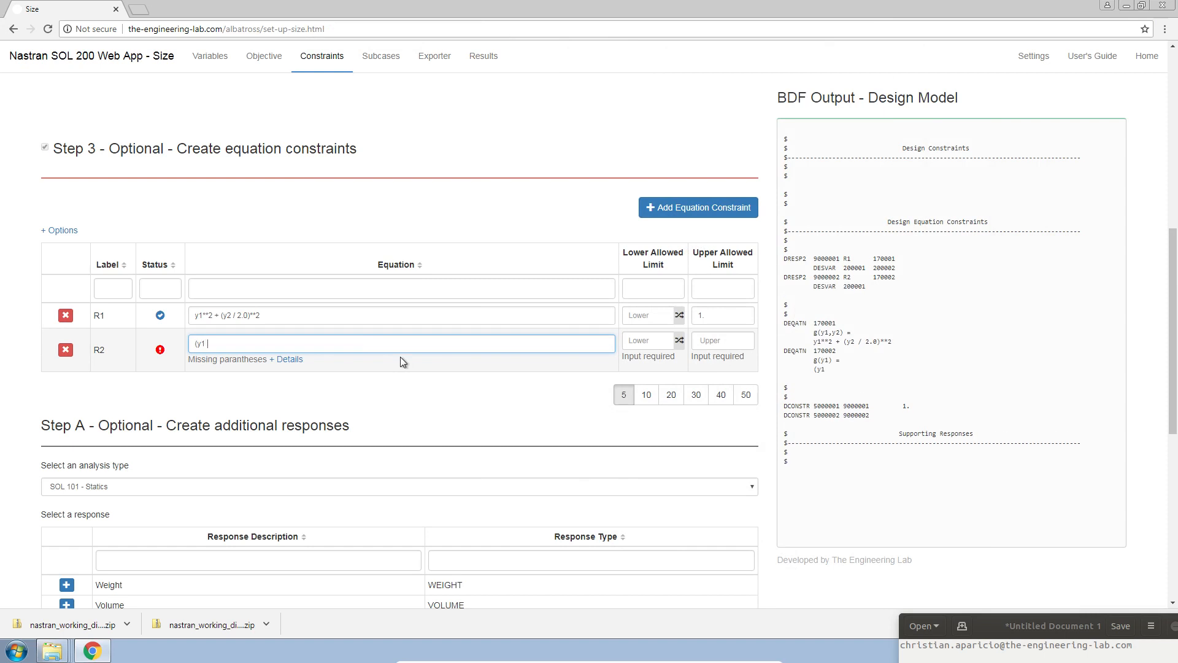
type("- 2,5")
type(".5)**2")
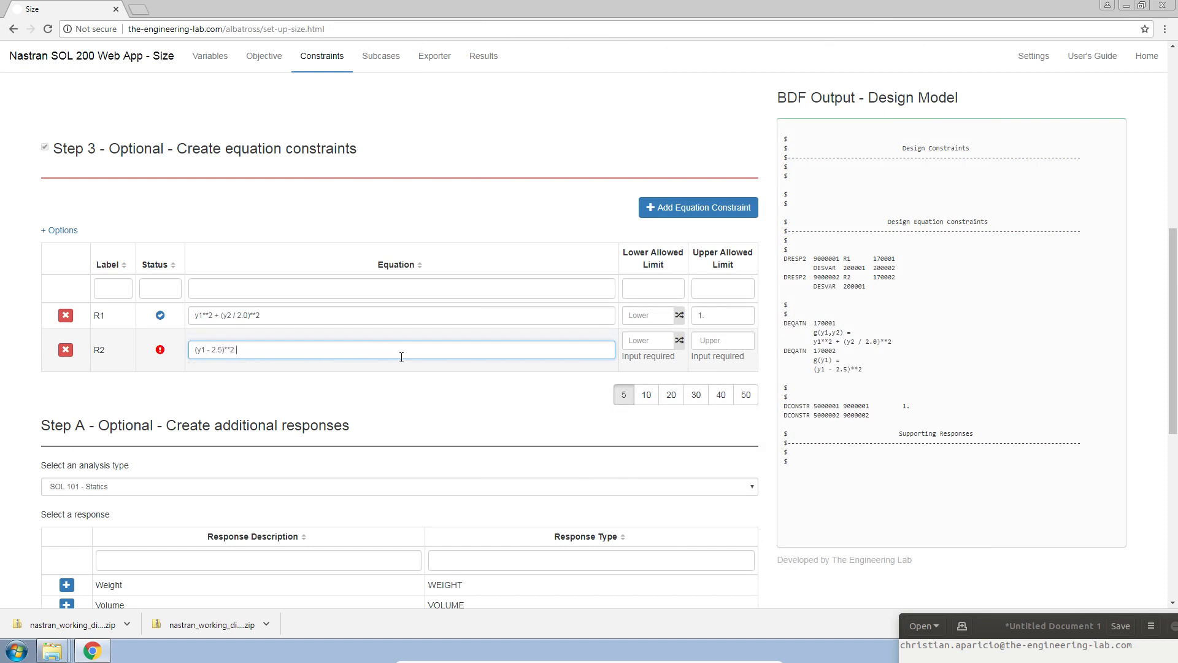
type(" + (y2 / 2")
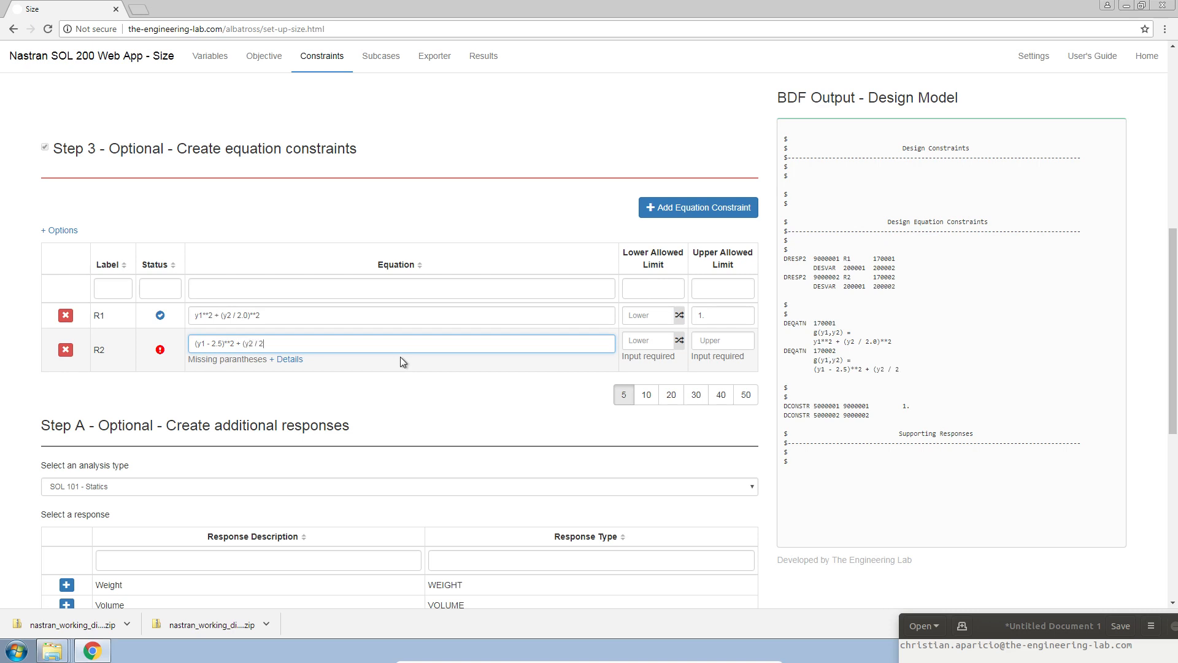
type(".0 - .75)**2")
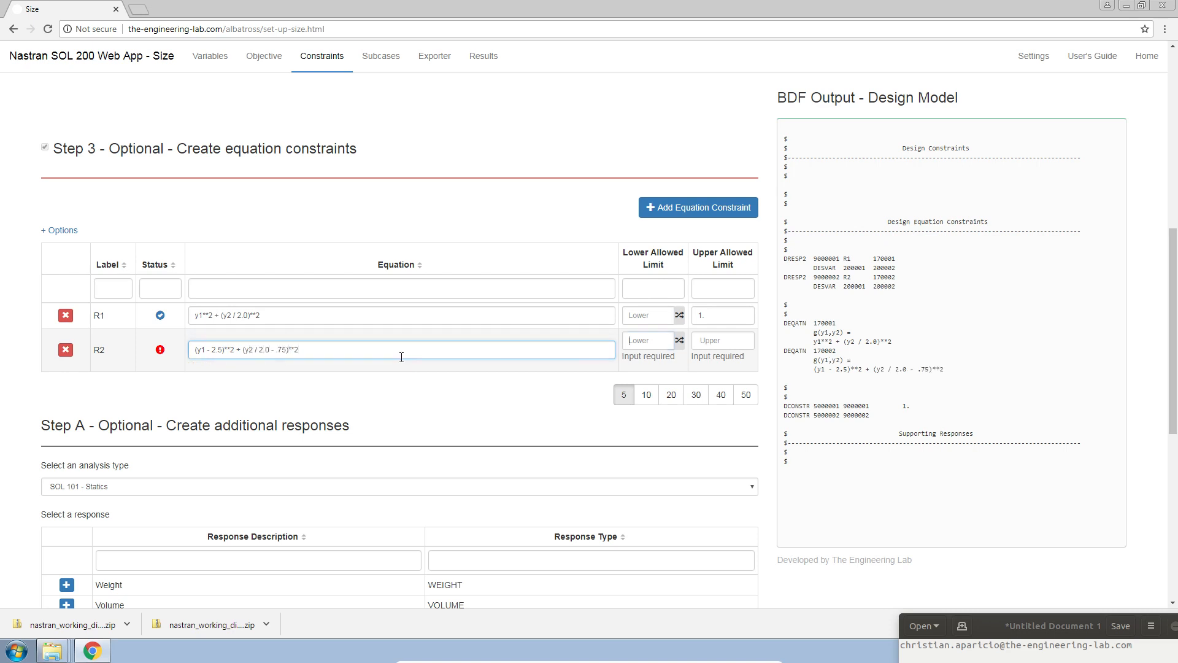
key("Tab")
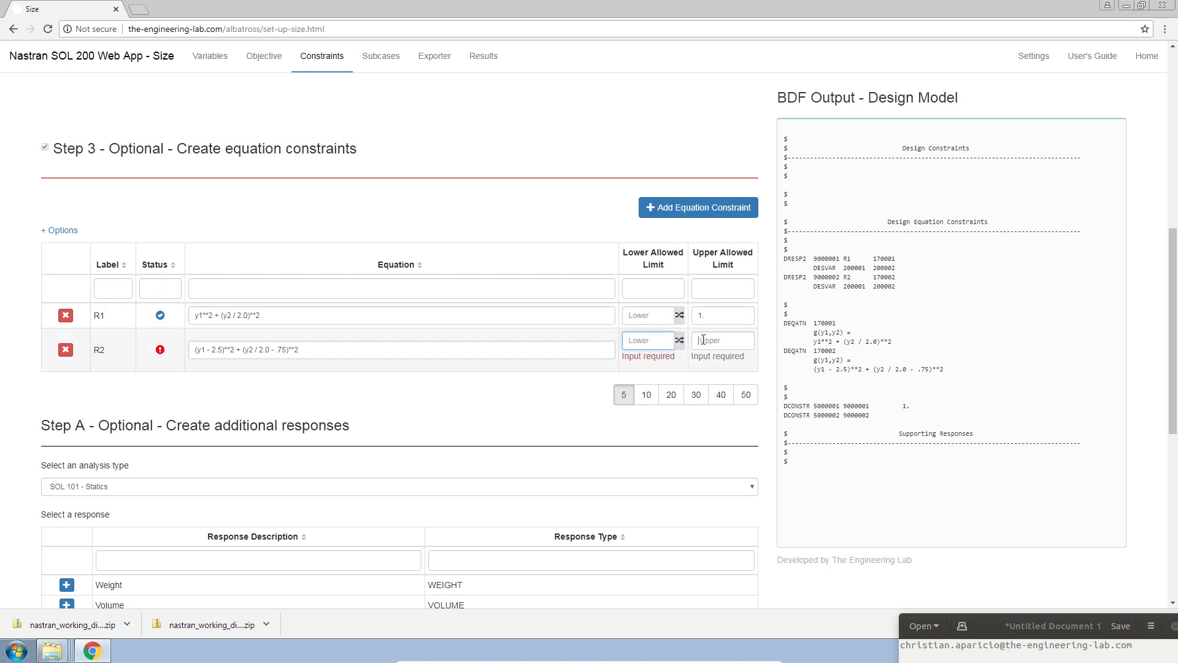
left_click(696, 340)
type("1.")
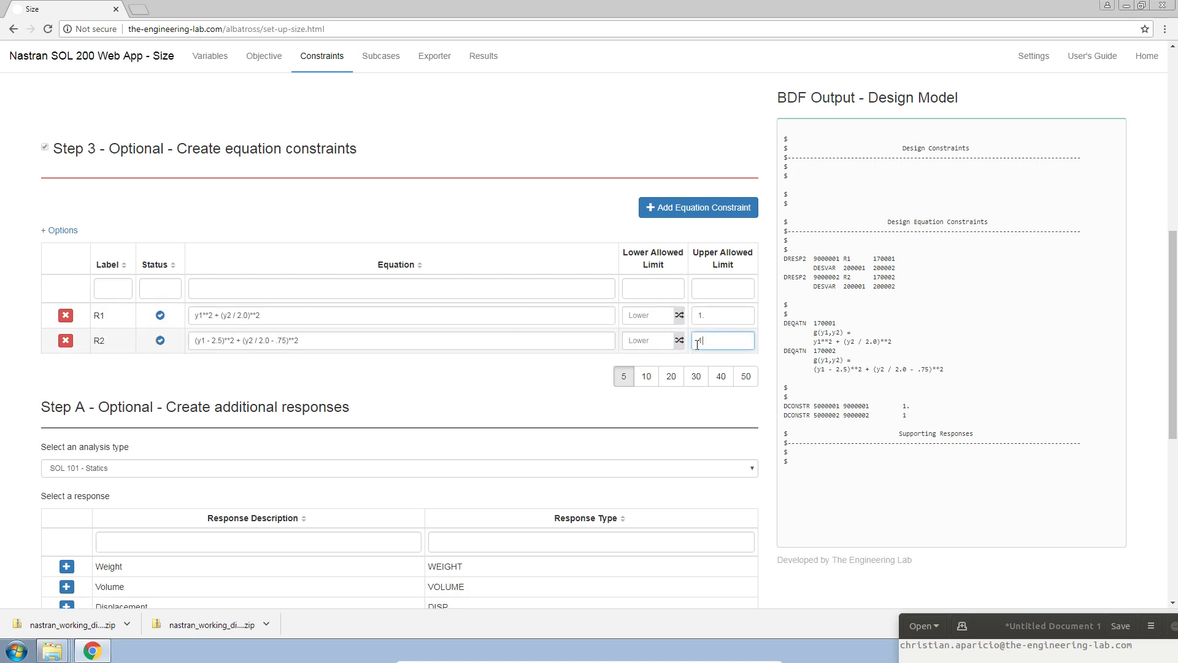
left_click(674, 420)
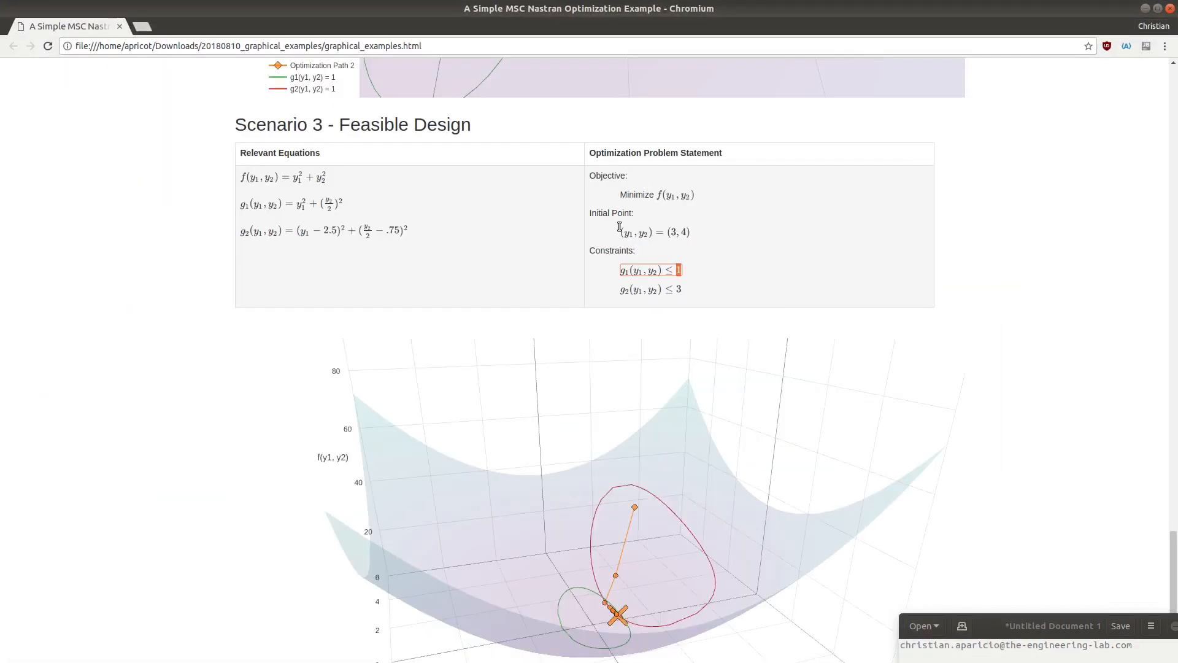
- Compare the entered constraint limits with the Scenario 2 problem statement and plot on the graphical examples page
scroll(1030, 368, "up", 5)
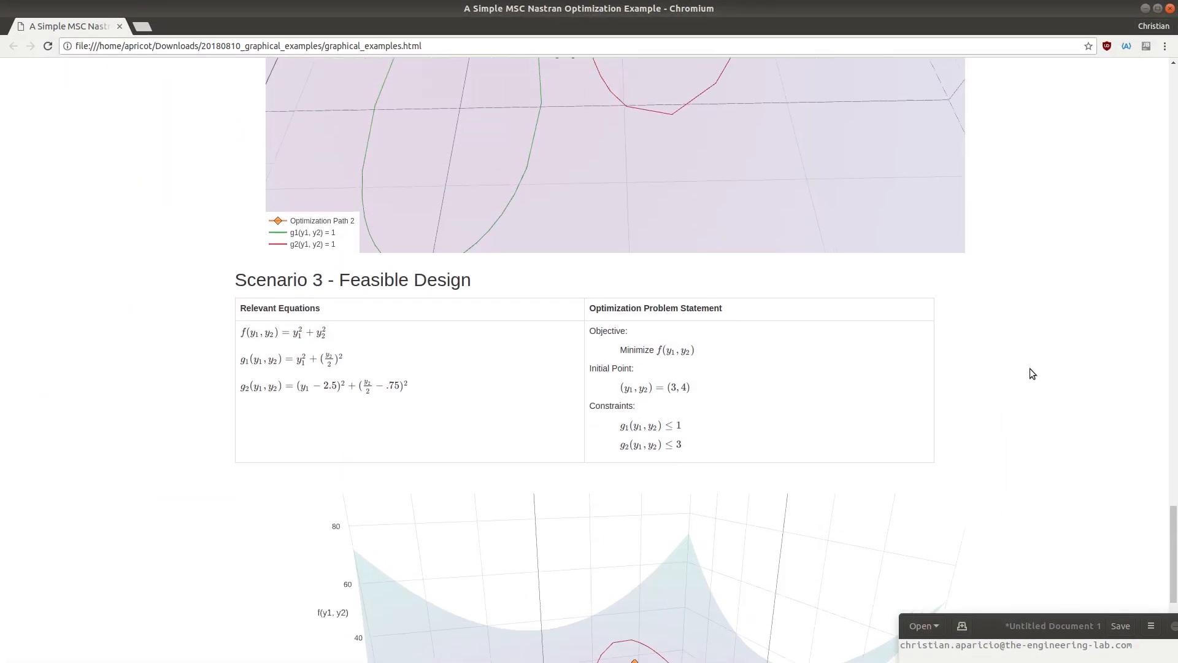
scroll(1030, 368, "up", 3)
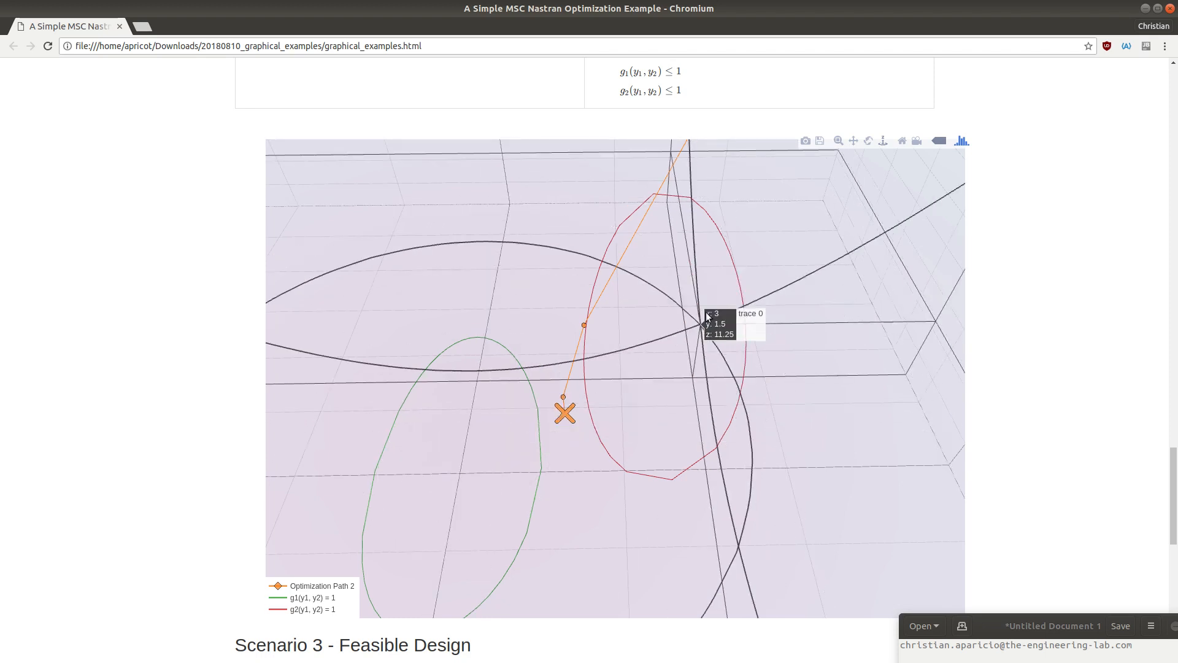
scroll(1048, 275, "up", 3)
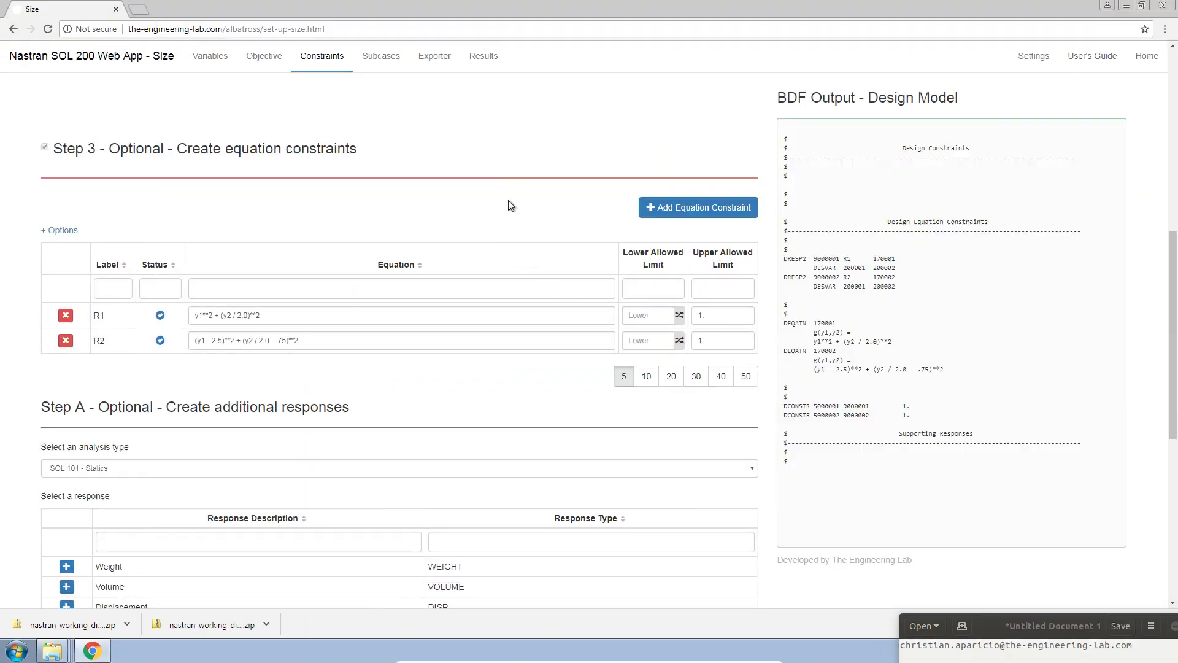
- Check the exporter's caution about unassigned constraints and assign constraint R2 to SUBCASE 1
left_click(432, 57)
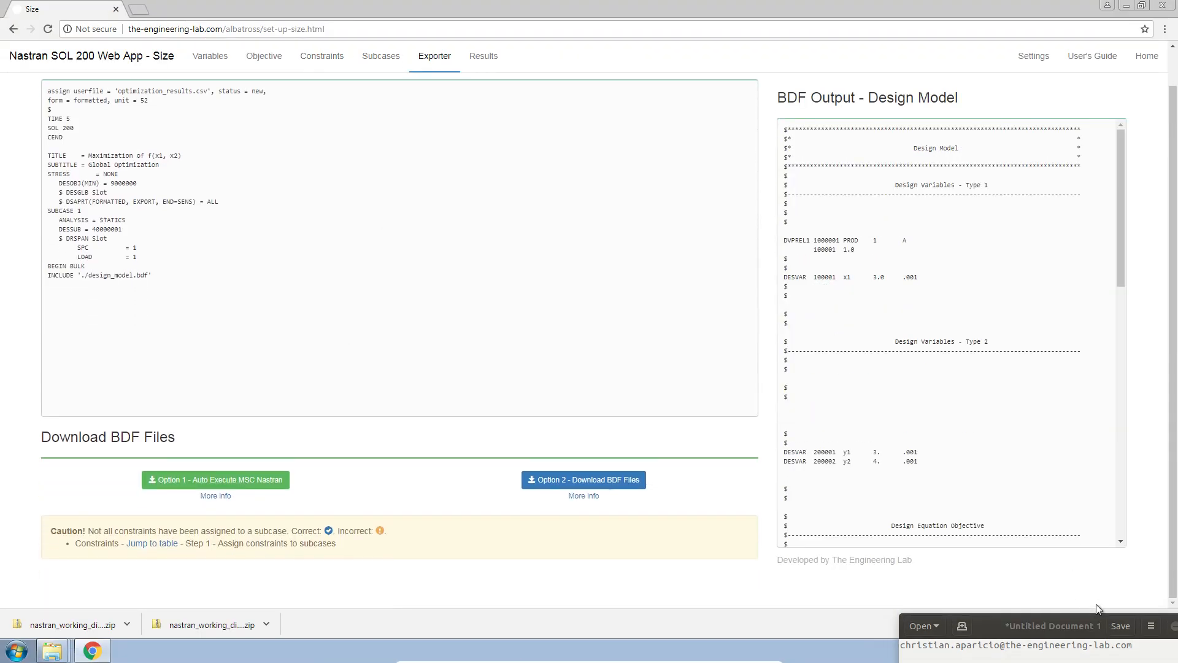
left_click_drag(1064, 637, 1028, 614)
left_click(1168, 624)
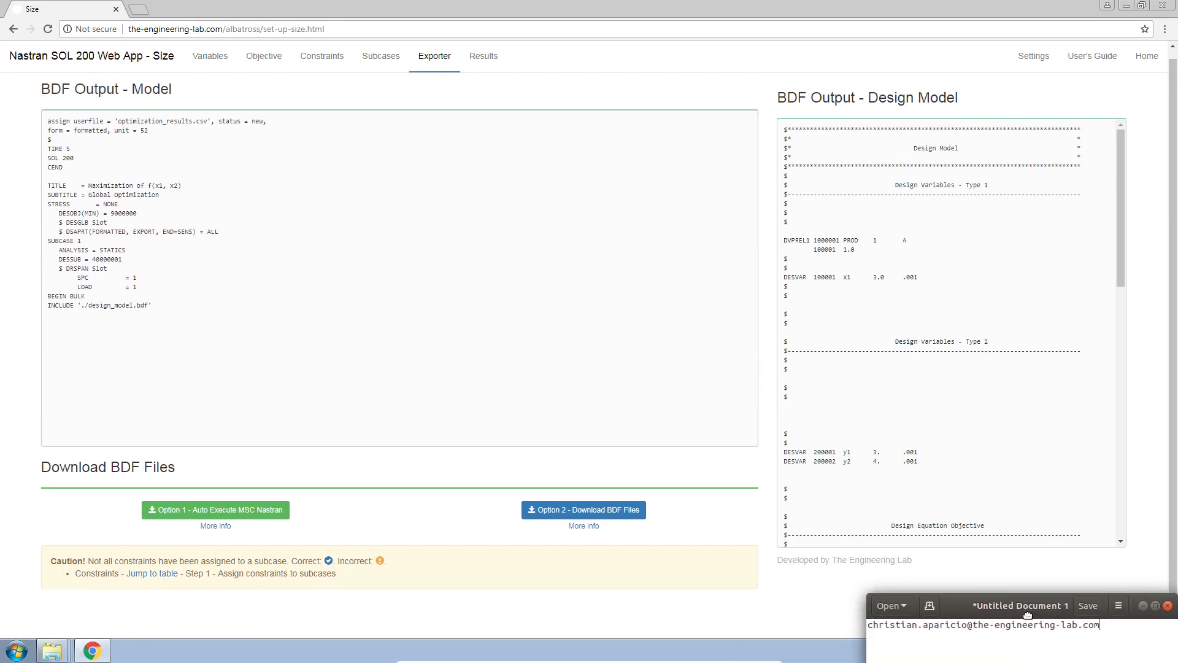
left_click(266, 586)
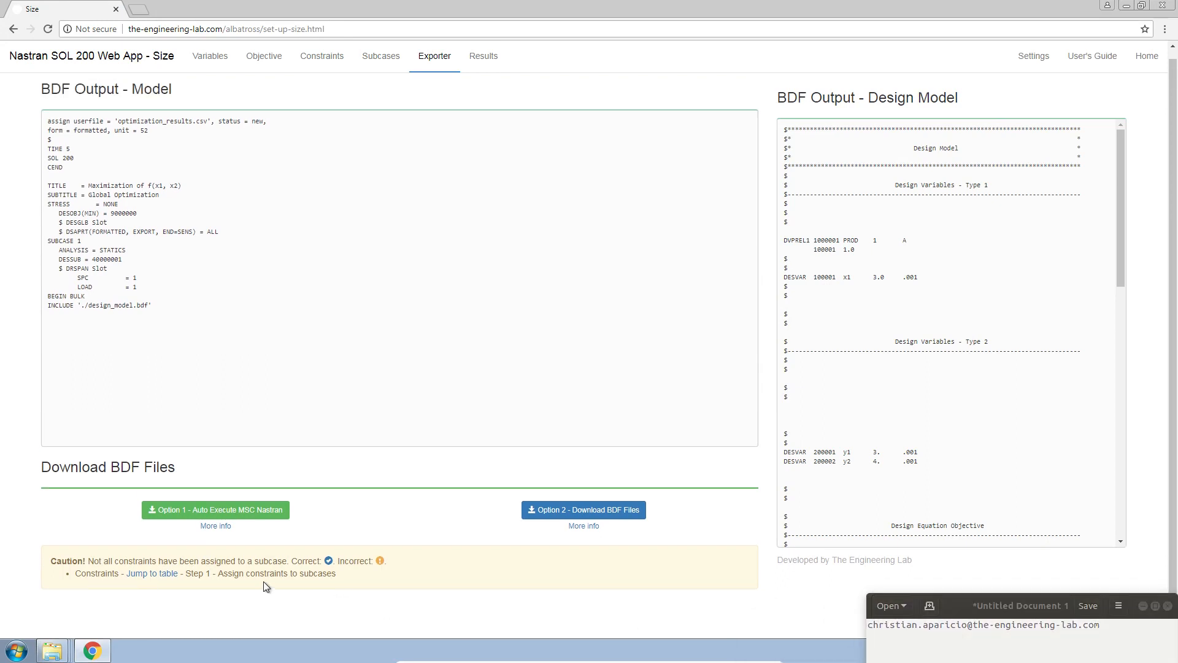
left_click(135, 574)
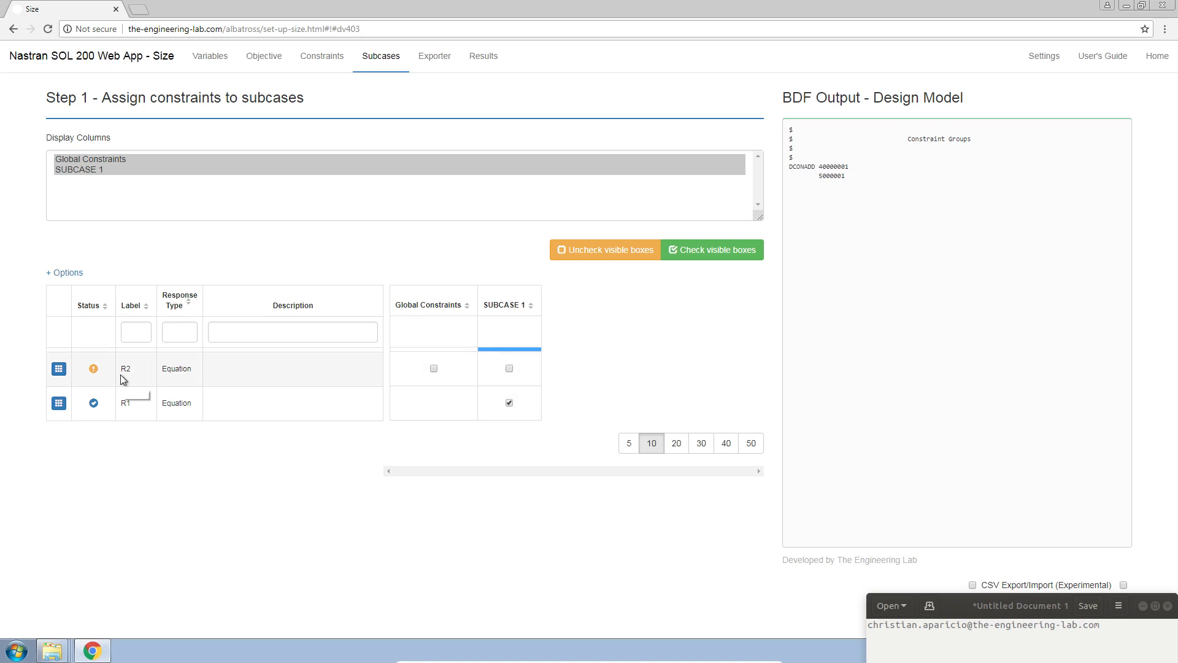
left_click(502, 372)
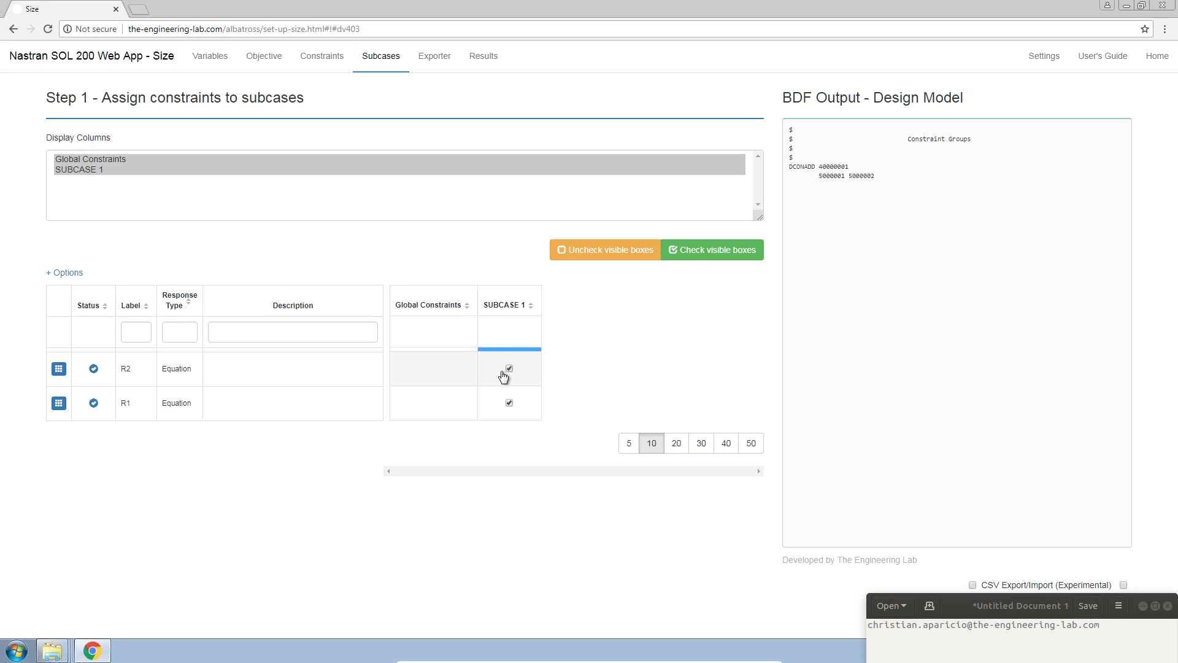
- Download the BDF files with the Auto Execute MSC Nastran option and keep the flagged zip file
left_click(439, 64)
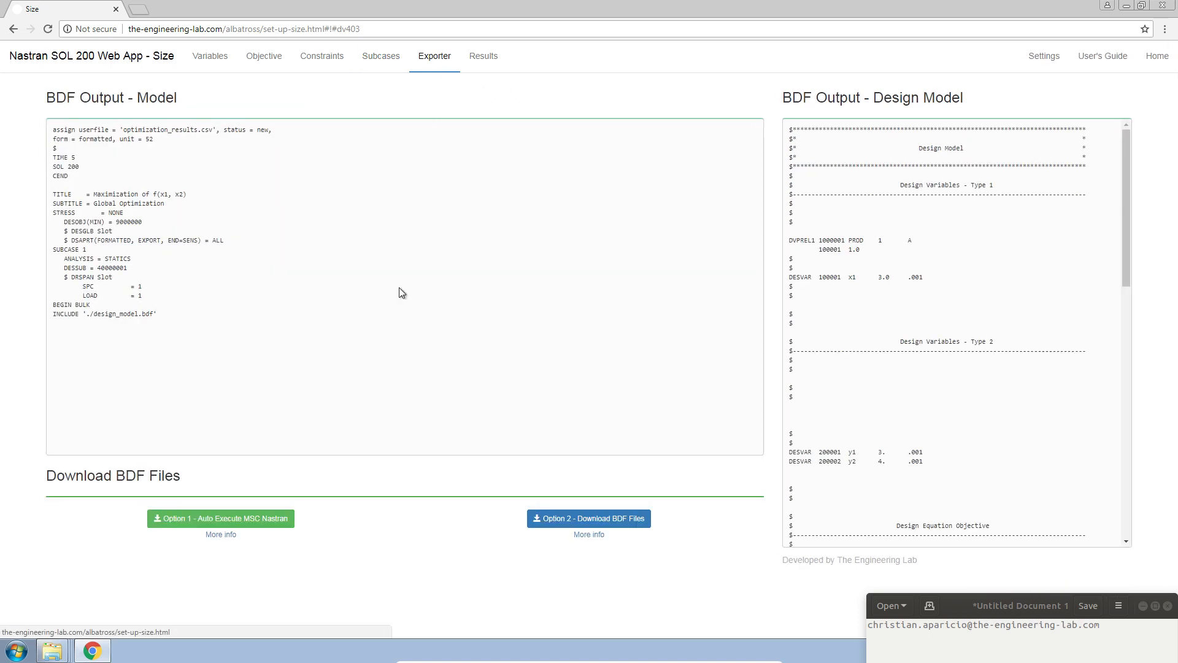
left_click(286, 521)
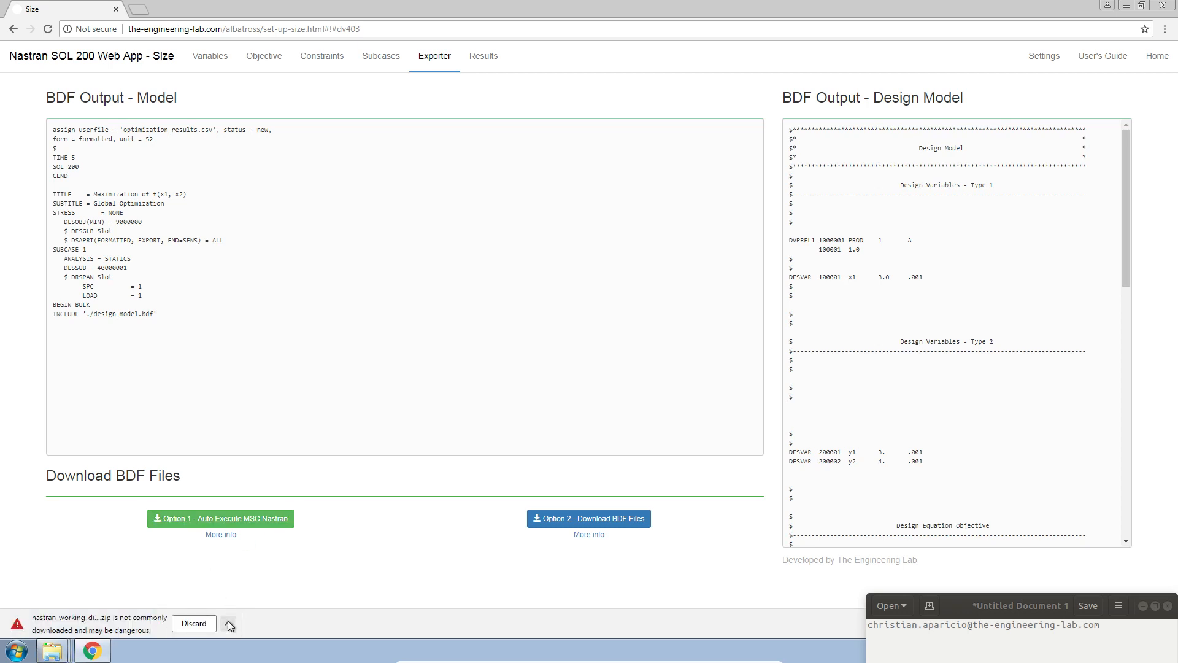
left_click(231, 626)
left_click(233, 591)
- Extract nastran_working_directory (3).zip from the Downloads folder into its own nastran_working_directory (3) folder
left_click(53, 651)
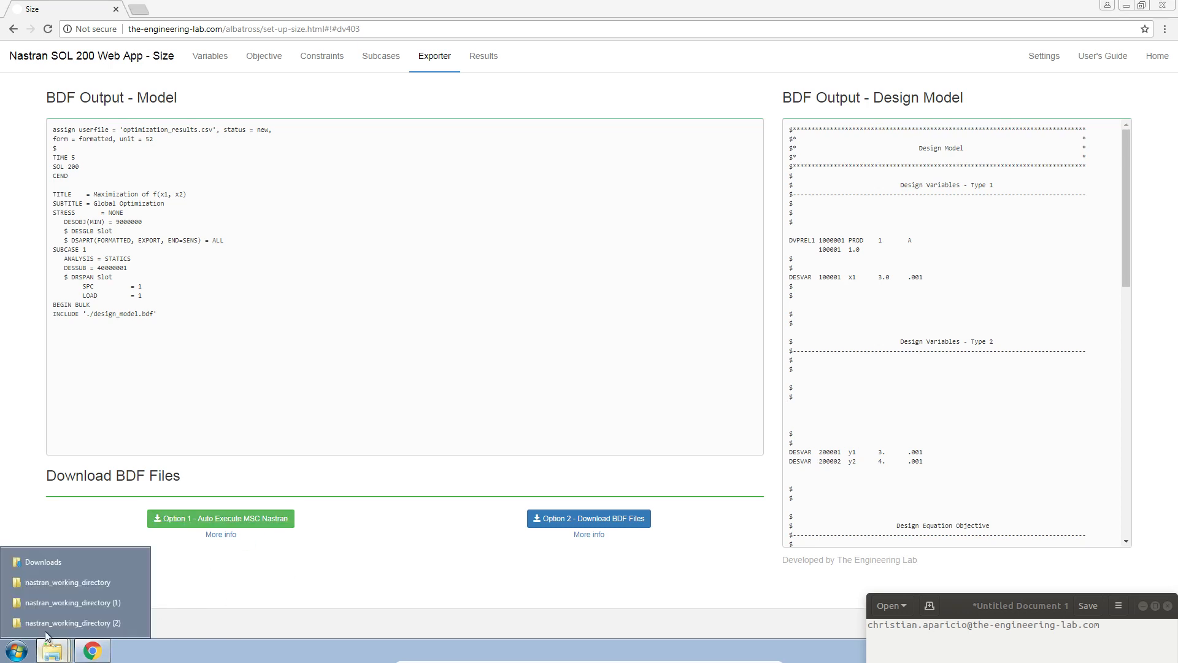
left_click(56, 569)
left_click(594, 381)
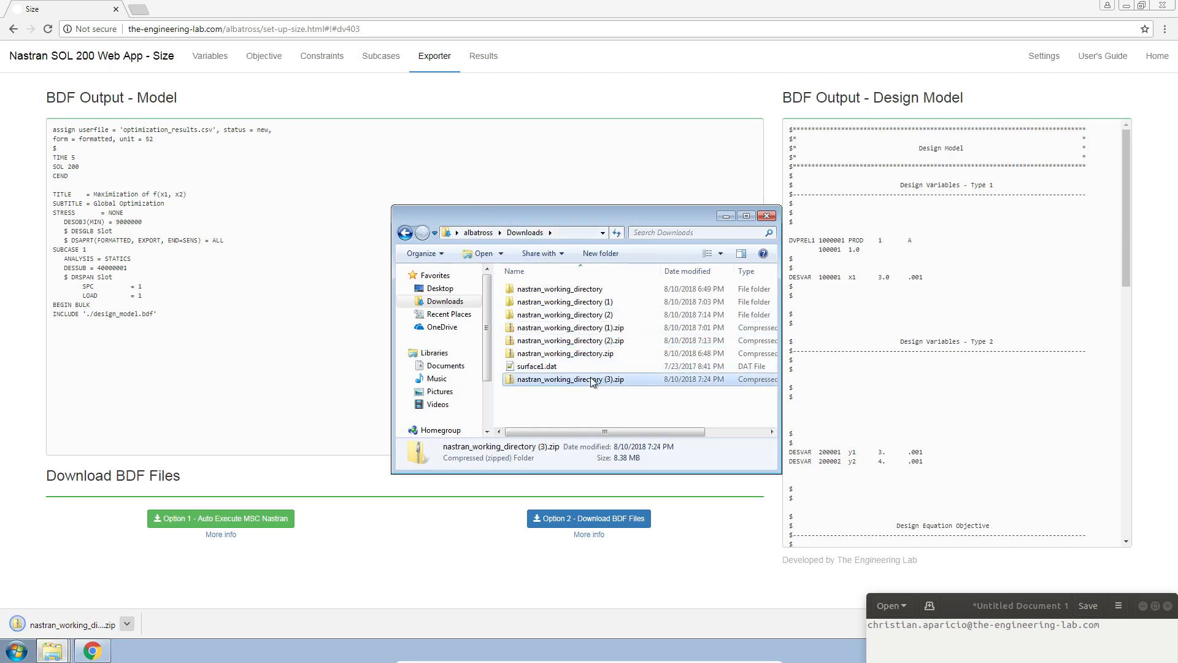
right_click(594, 382)
left_click(618, 417)
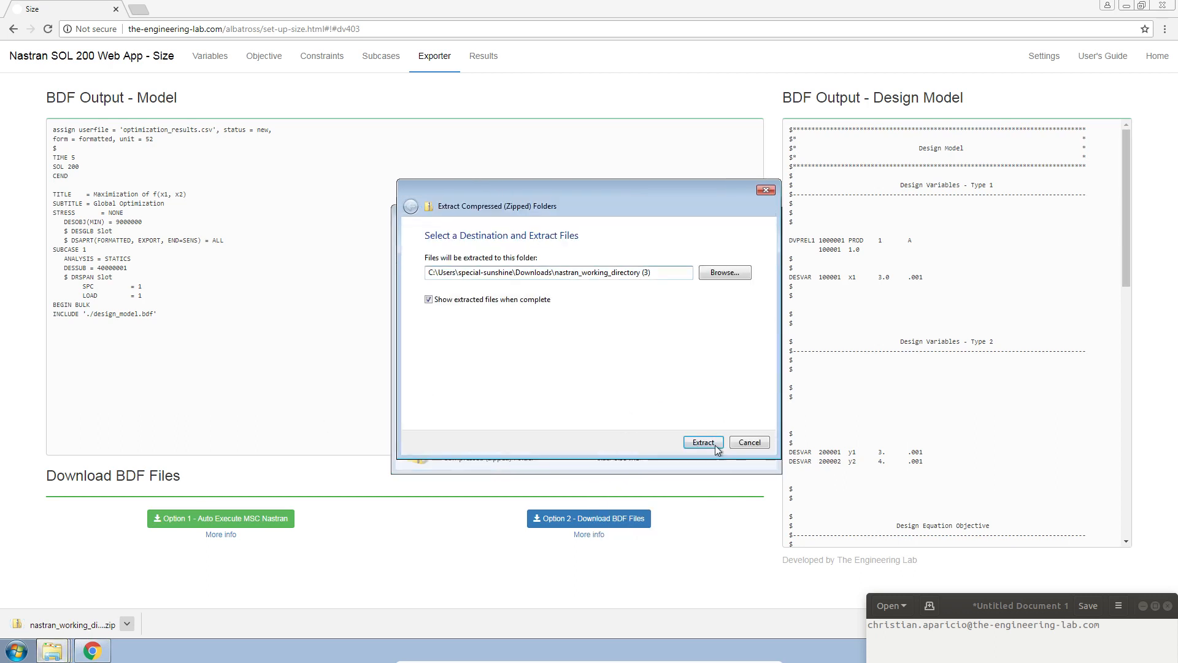
left_click(703, 443)
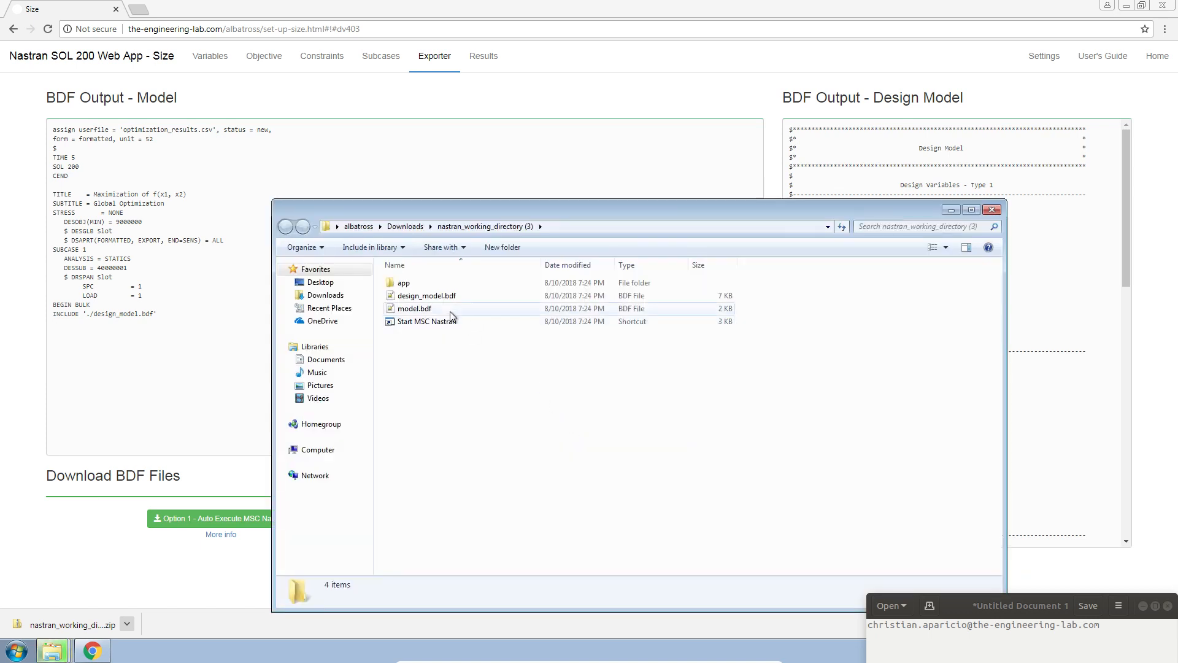
- Run the Start MSC Nastran shortcut from the extracted folder and return to the Scenario 2 problem statement in the graphical examples
double_click(448, 322)
left_click(618, 337)
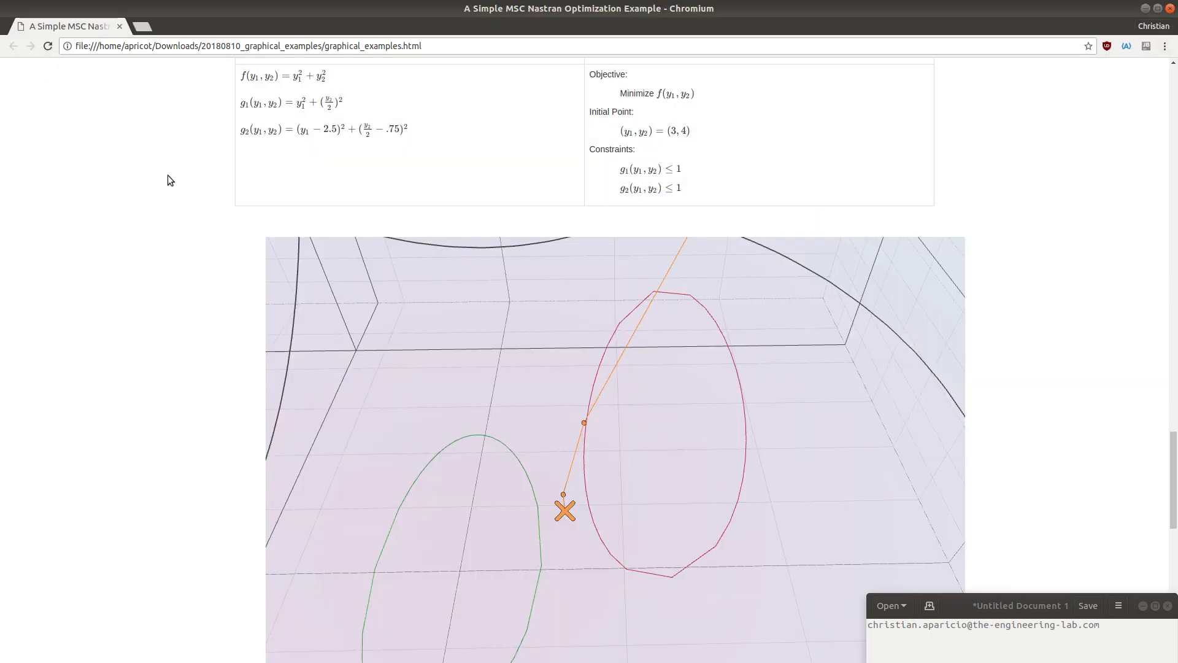
scroll(119, 227, "up", 3)
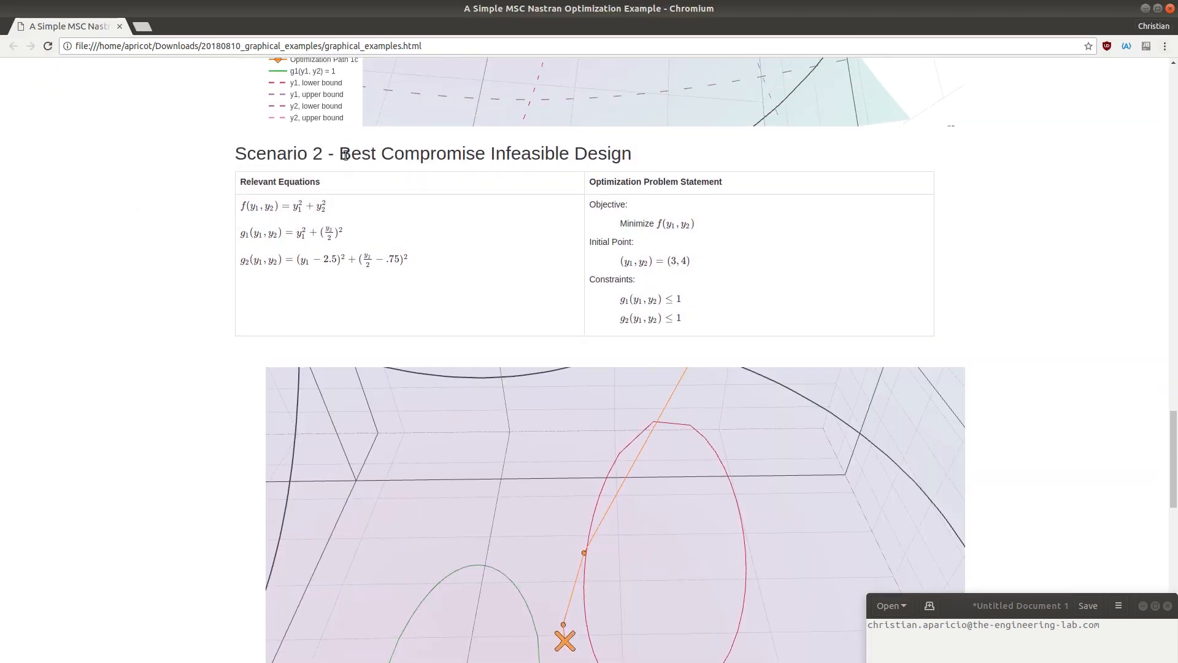
- Highlight "Best Compromise Infeasible Design" in the Scenario 2 title and the final .f06 message in the local optimization results for comparison
left_click_drag(342, 156, 700, 162)
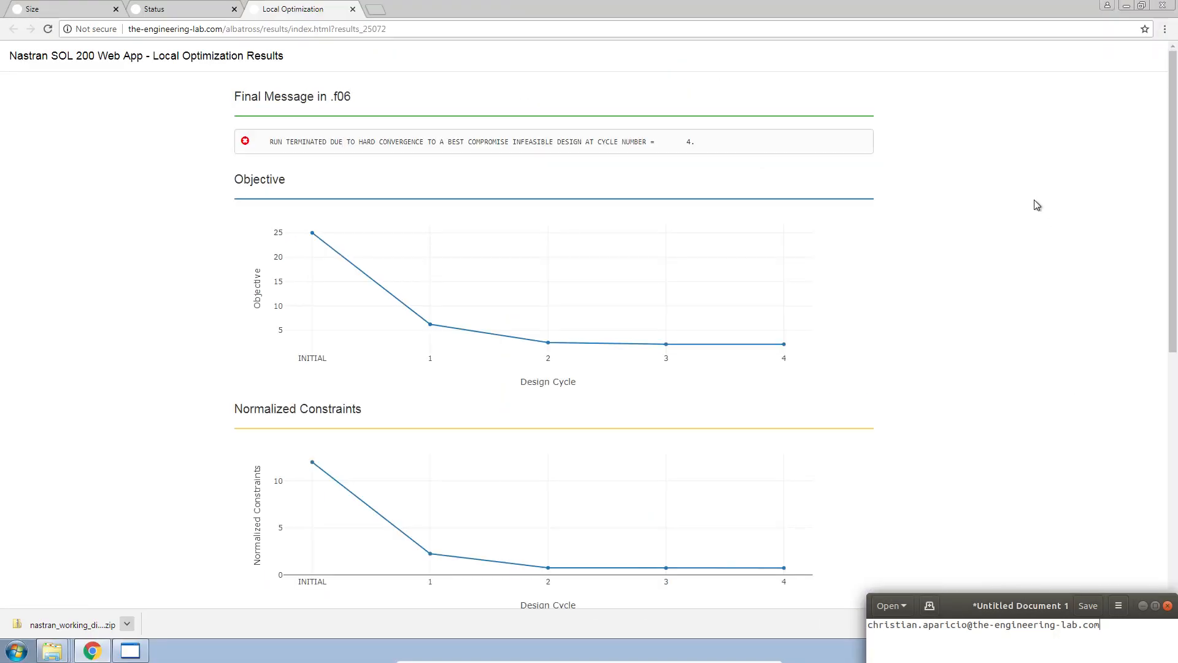
left_click_drag(265, 146, 708, 156)
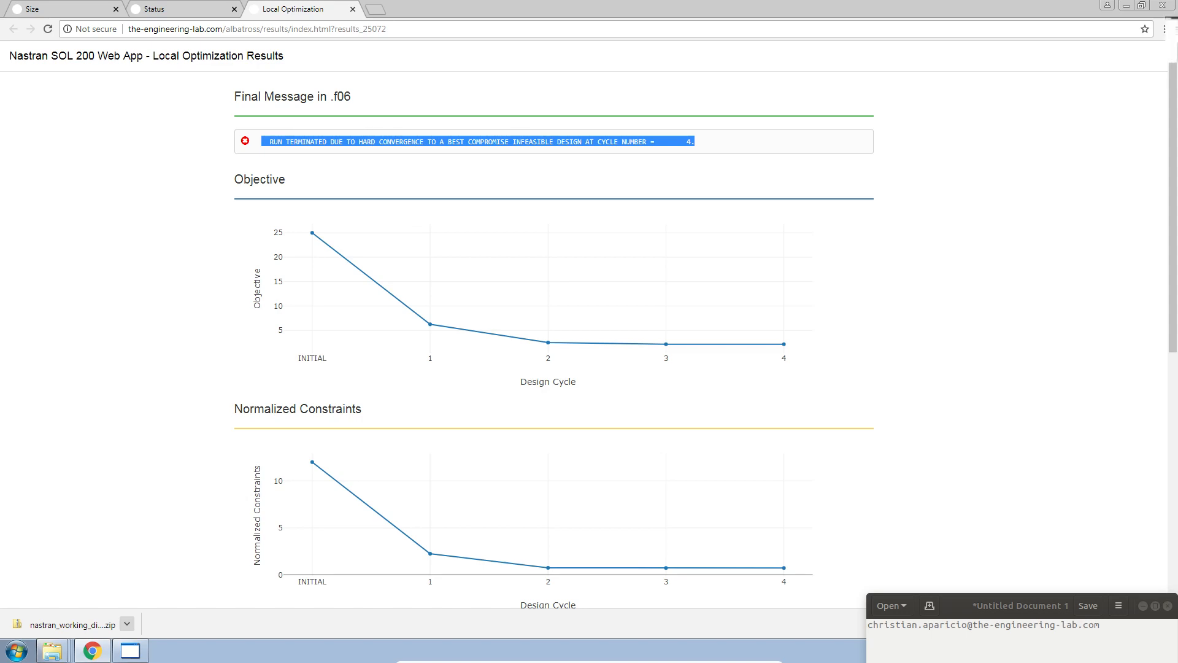
key("alt+Tab")
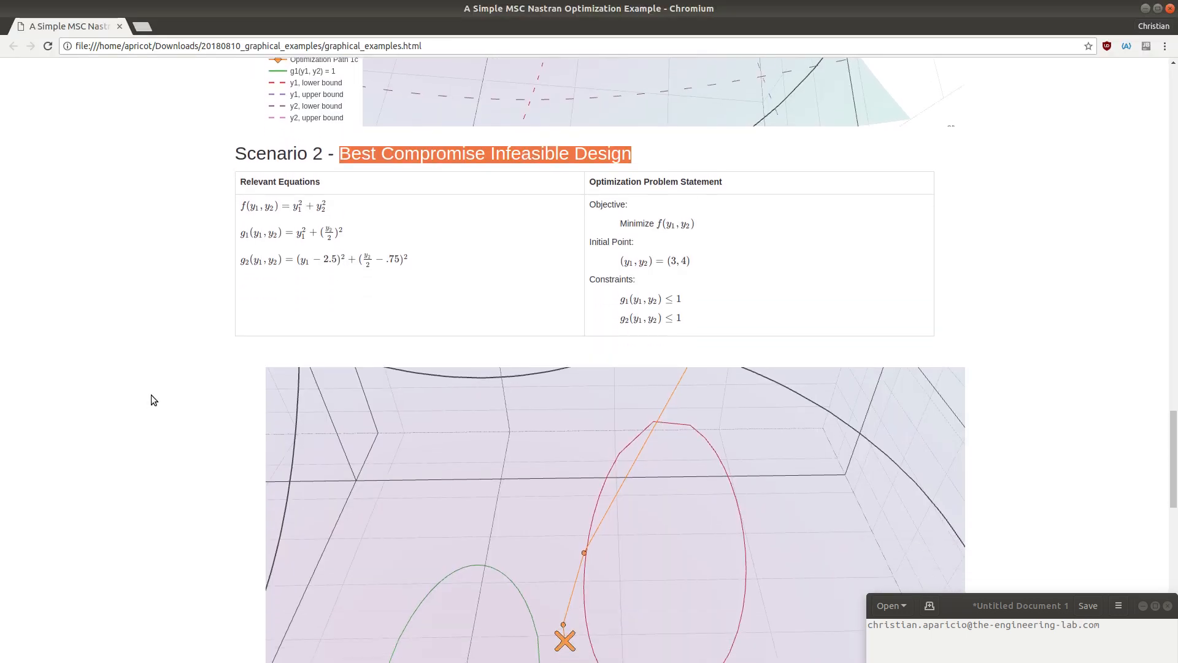
- Inspect the points of Optimization Path 2 in the Scenario 2 plot, from the initial point towards the final design
scroll(151, 399, "down", 5)
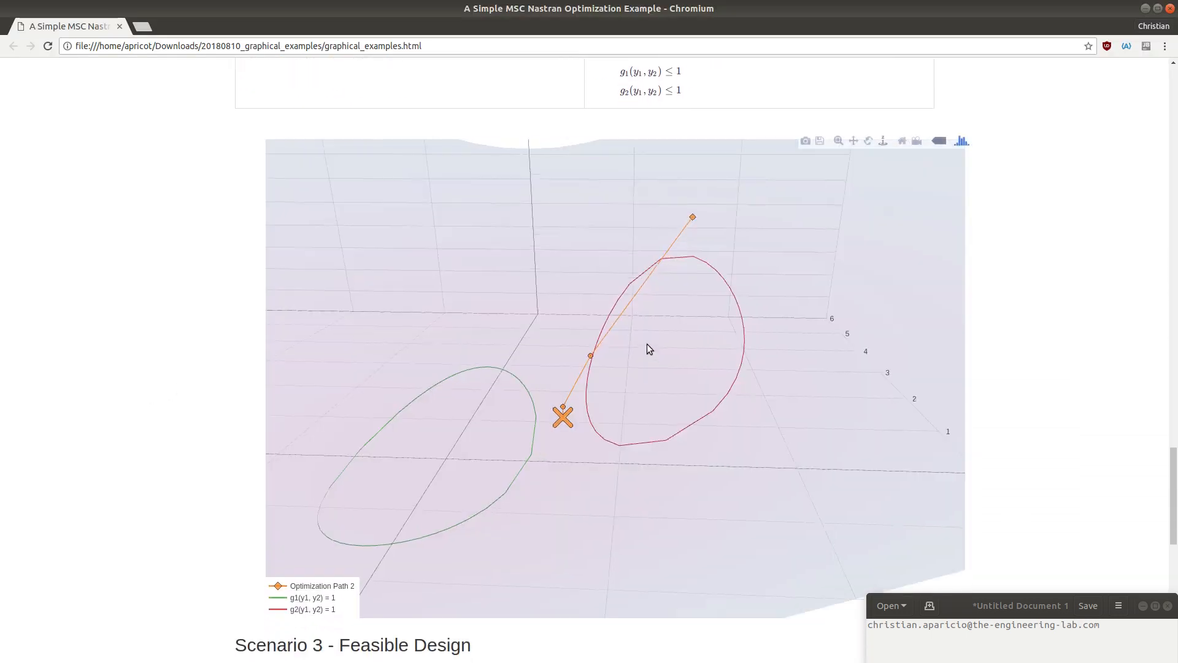
mouse_move(691, 208)
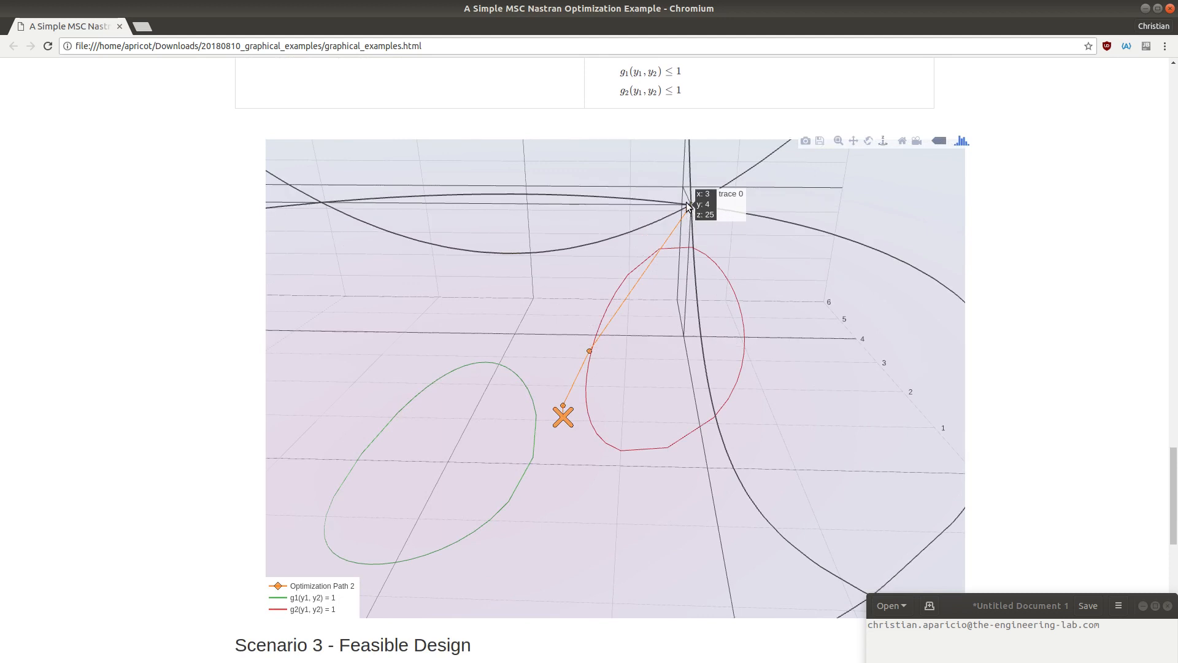
mouse_move(590, 355)
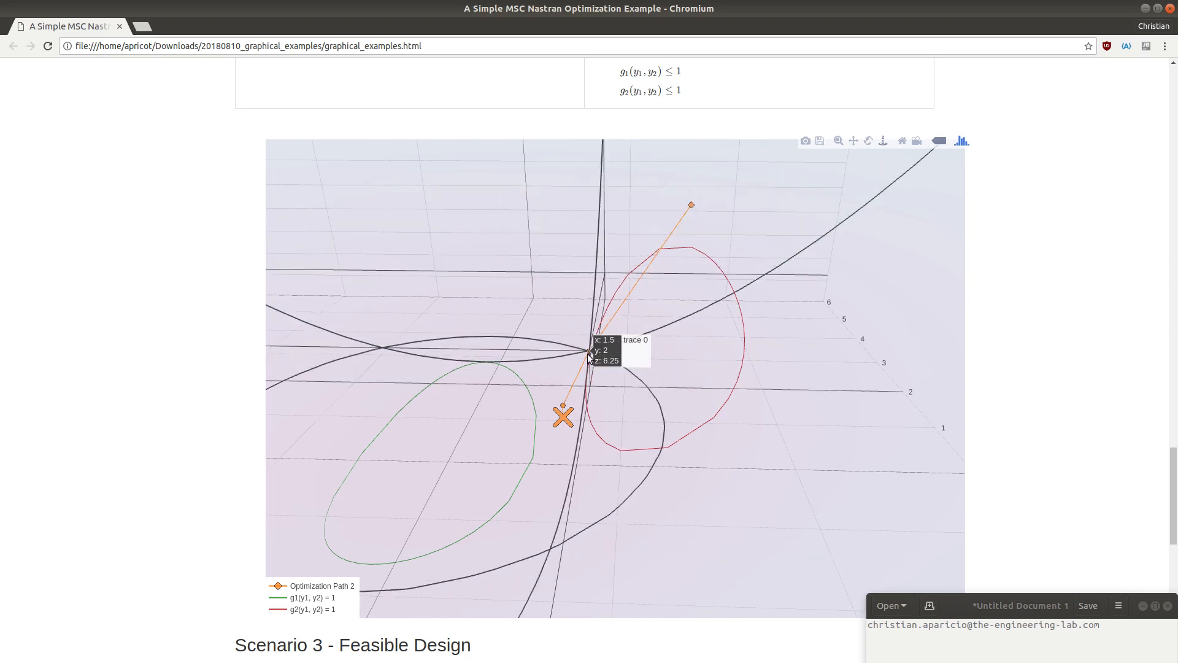
left_click_drag(589, 359, 586, 499)
left_click_drag(448, 523, 425, 522)
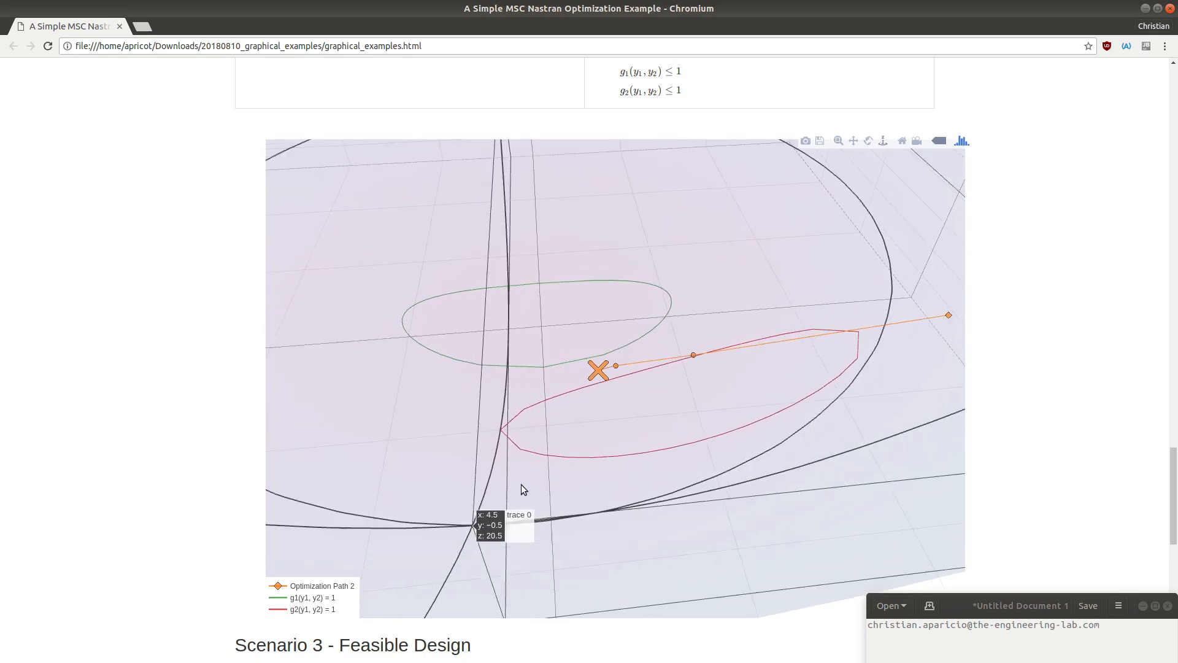
scroll(594, 407, "up", 5)
left_click_drag(657, 415, 623, 359)
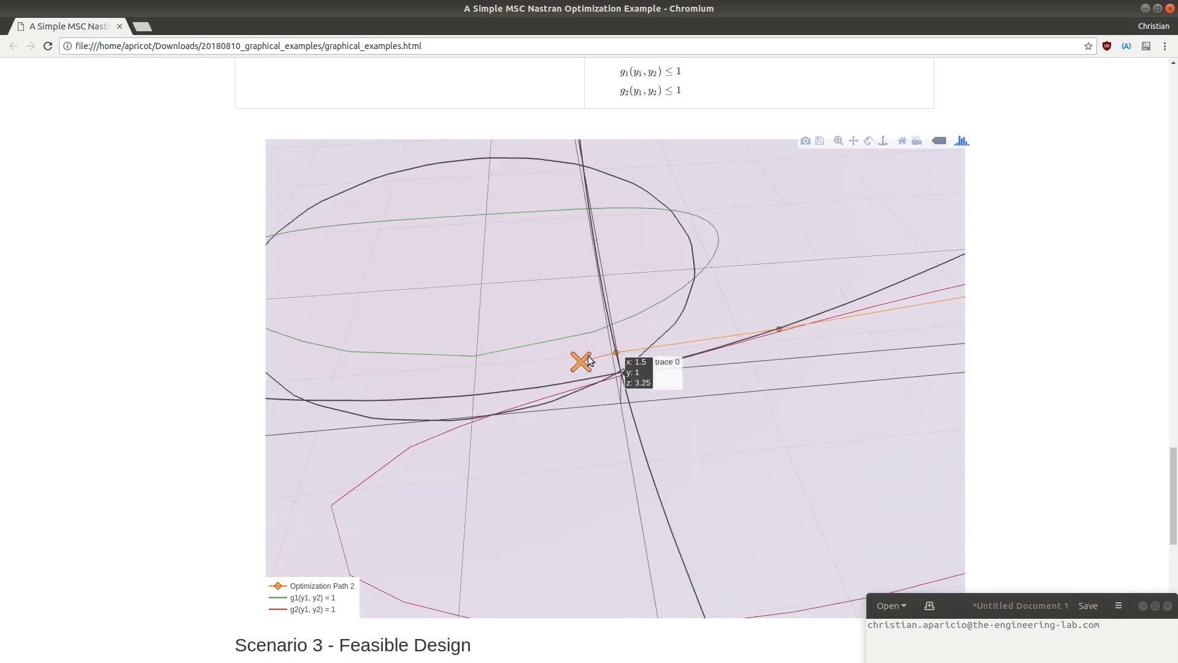
- Isolate Optimization Path 2 in the Scenario 2 plot and inspect its final design point
double_click(343, 587)
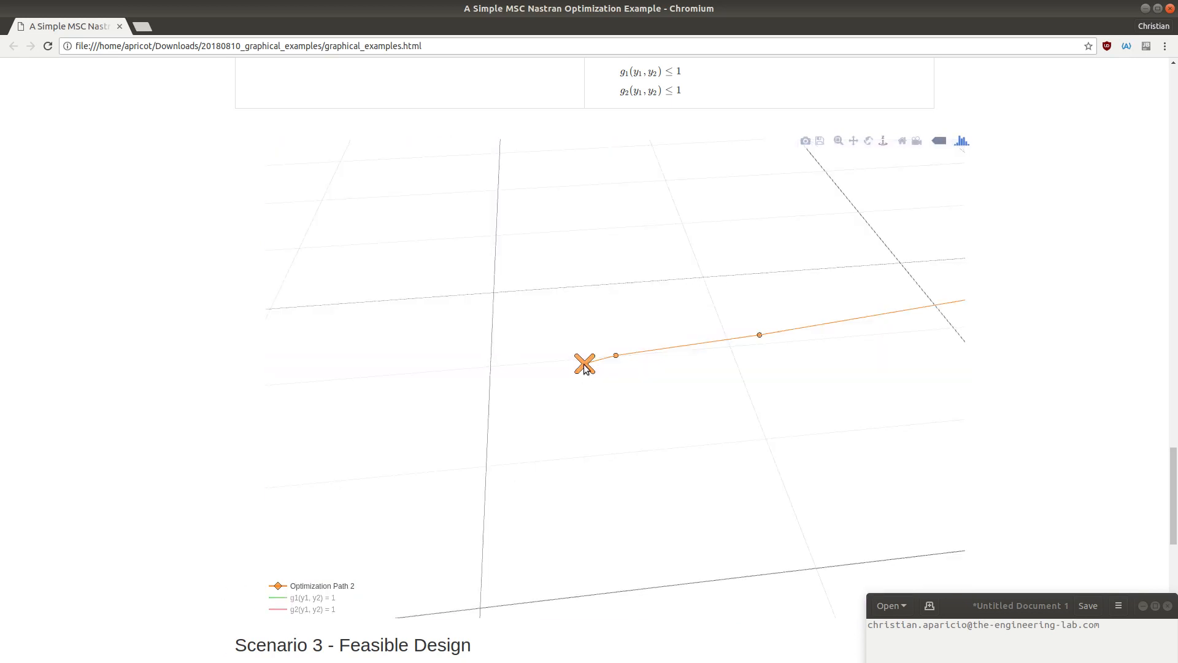
left_click_drag(586, 364, 565, 443)
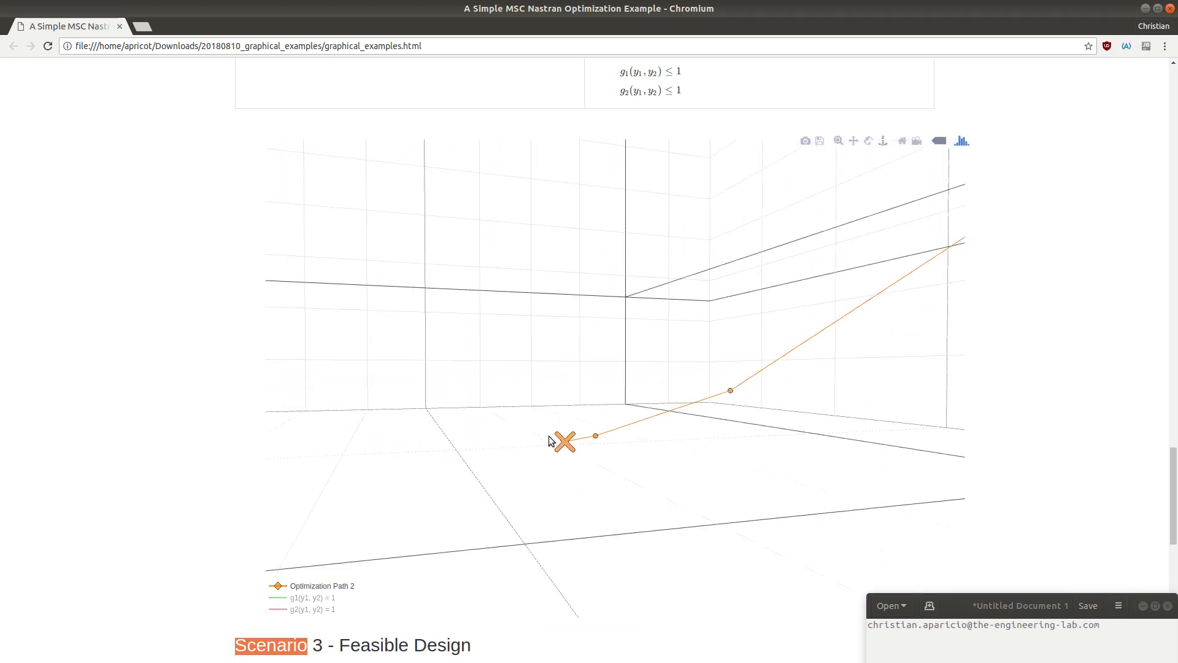
mouse_move(572, 445)
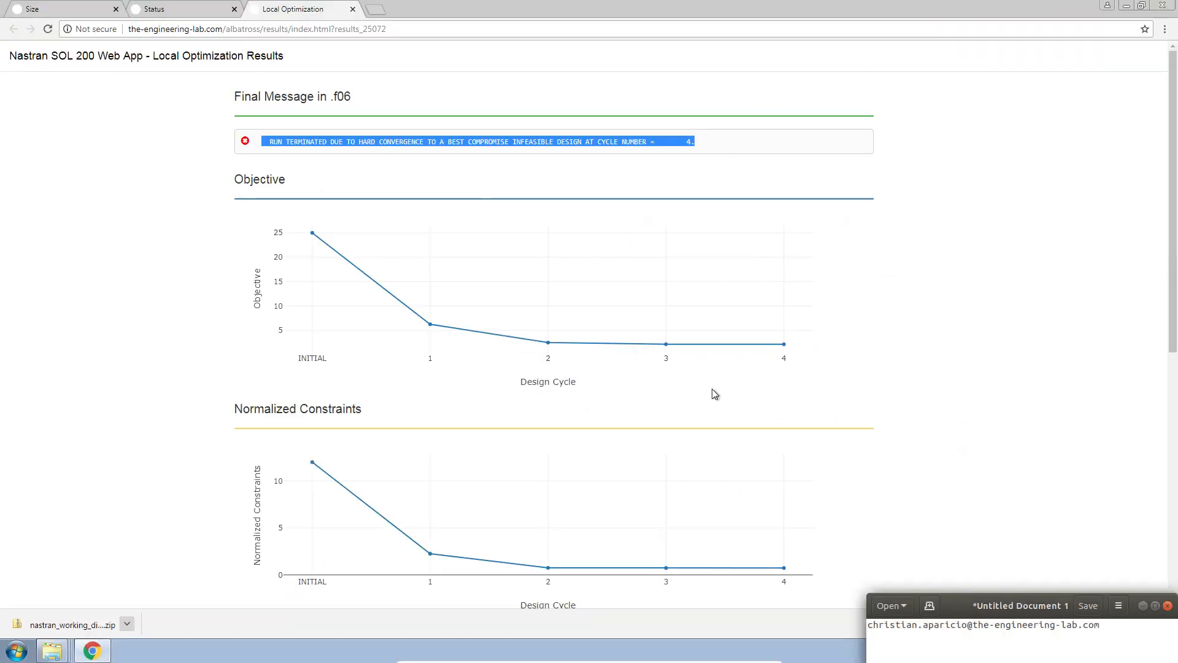
- Read the final objective in the local optimization results and hide X1 in the Design Variables plot to read the final Y1 and Y2
mouse_move(782, 344)
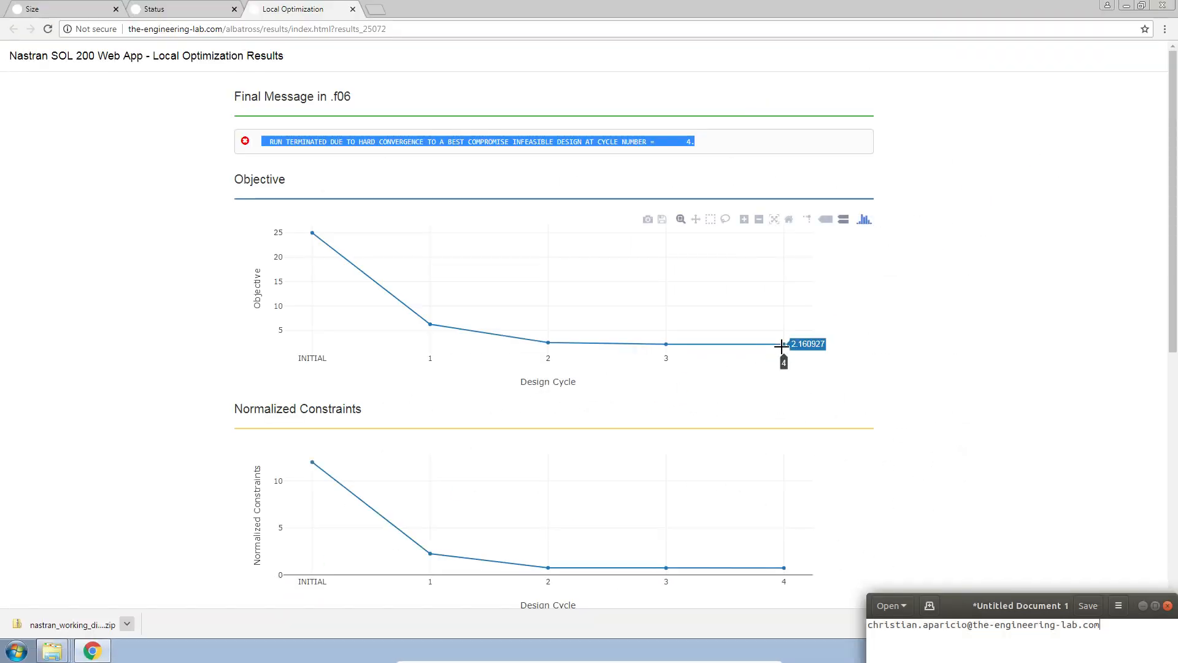
scroll(927, 407, "down", 8)
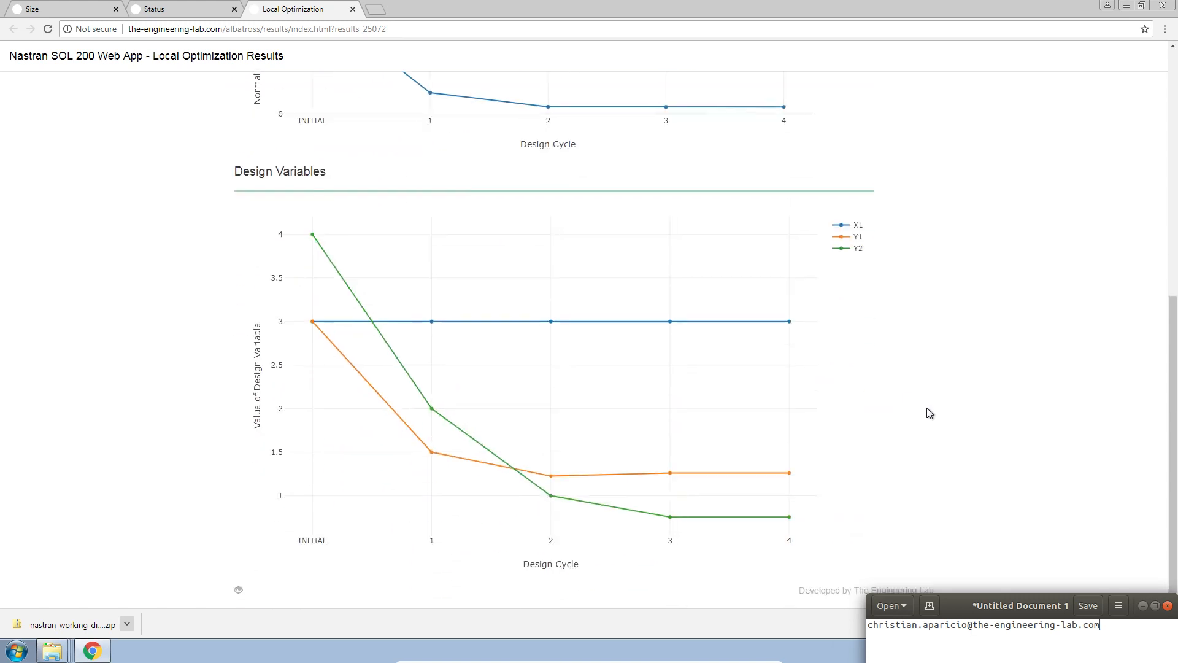
left_click(858, 225)
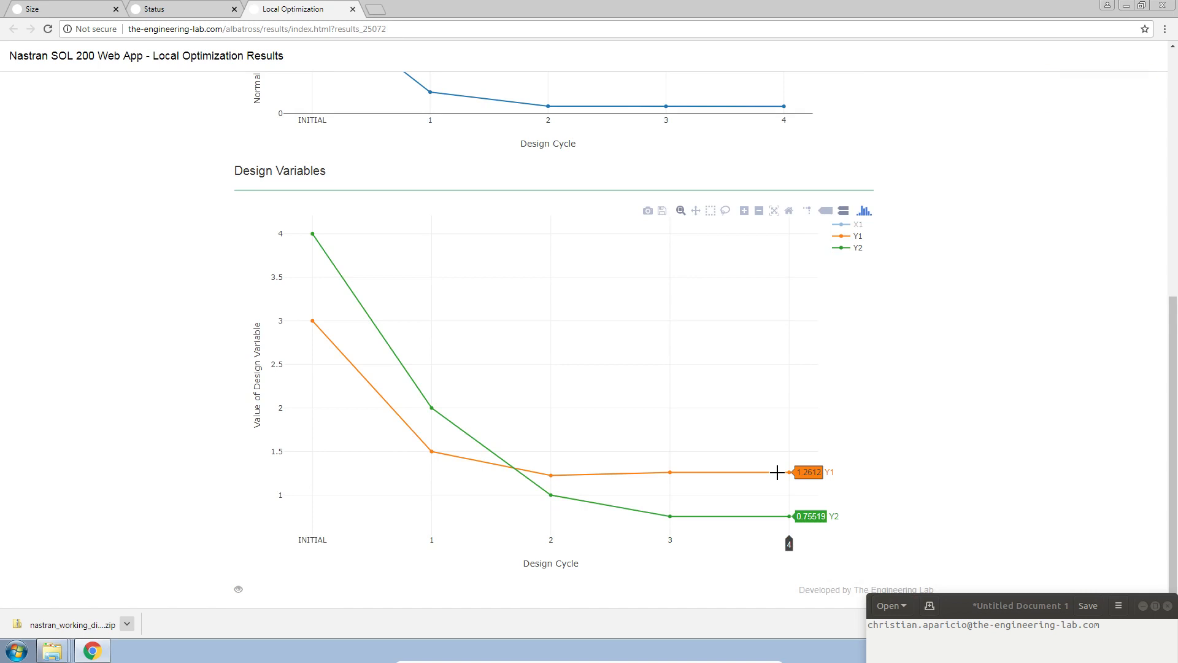
- Review the Objective and Normalized Constraints plots and read the normalized constraint at the initial design
scroll(913, 497, "up", 4)
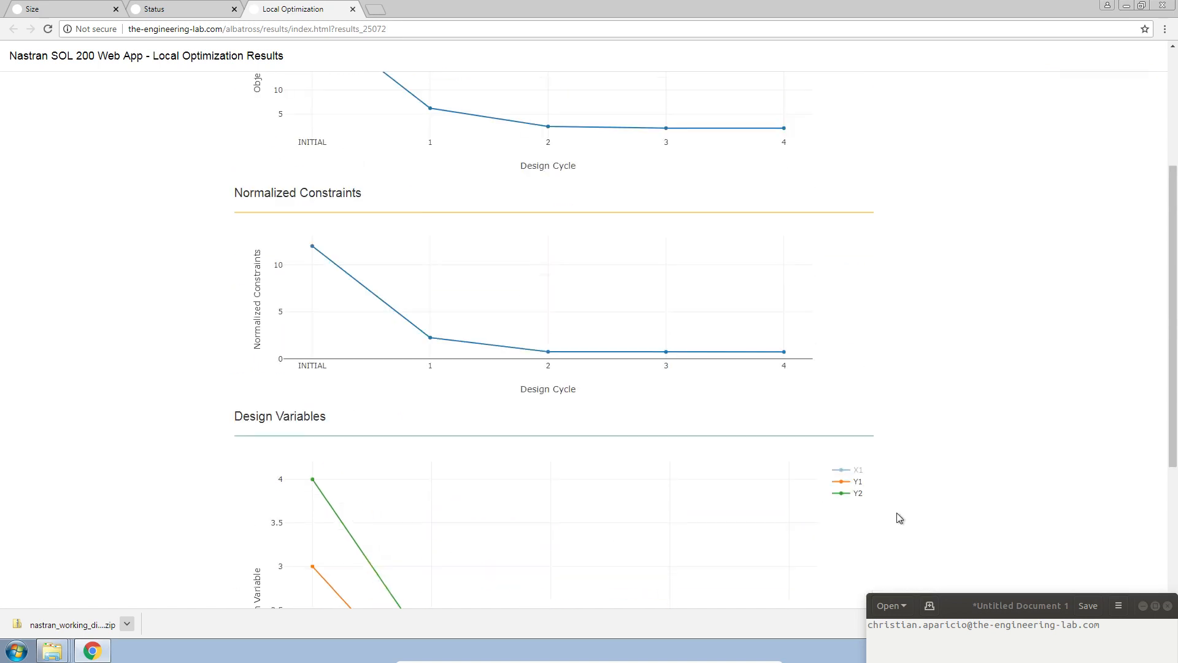
scroll(926, 506, "up", 3)
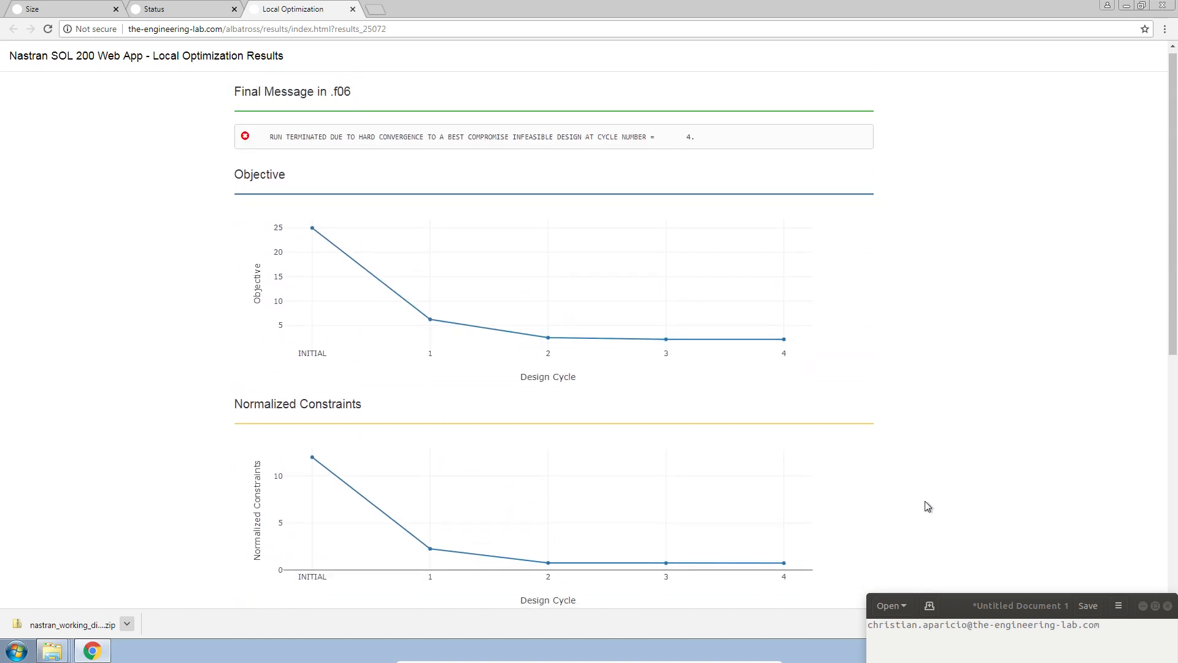
scroll(926, 506, "down", 2)
scroll(924, 505, "up", 2)
scroll(232, 444, "down", 1)
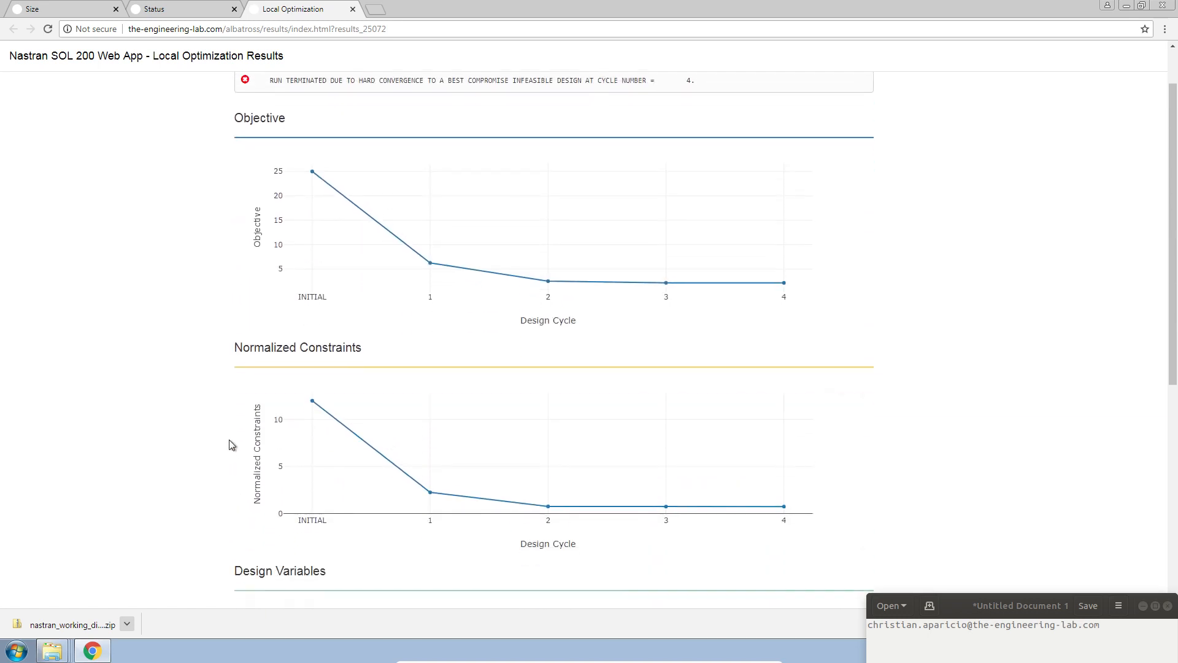
mouse_move(312, 401)
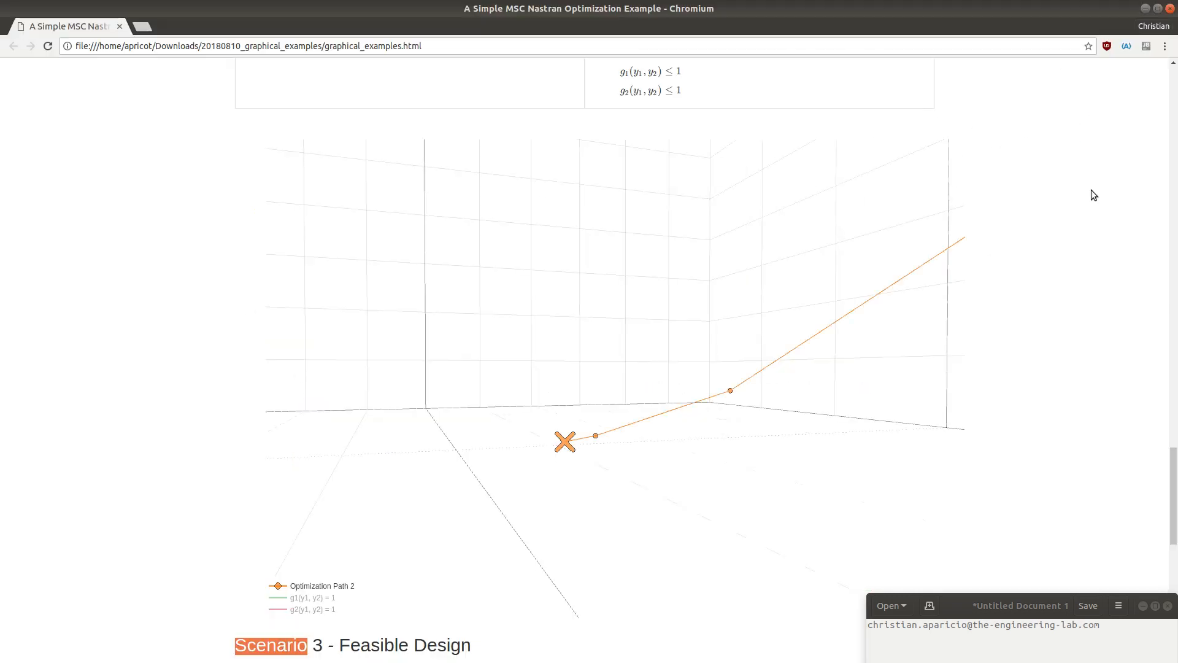
- Show the surface and the g1 and g2 constraint curves again in the Scenario 2 plot and reset its camera
left_click(326, 597)
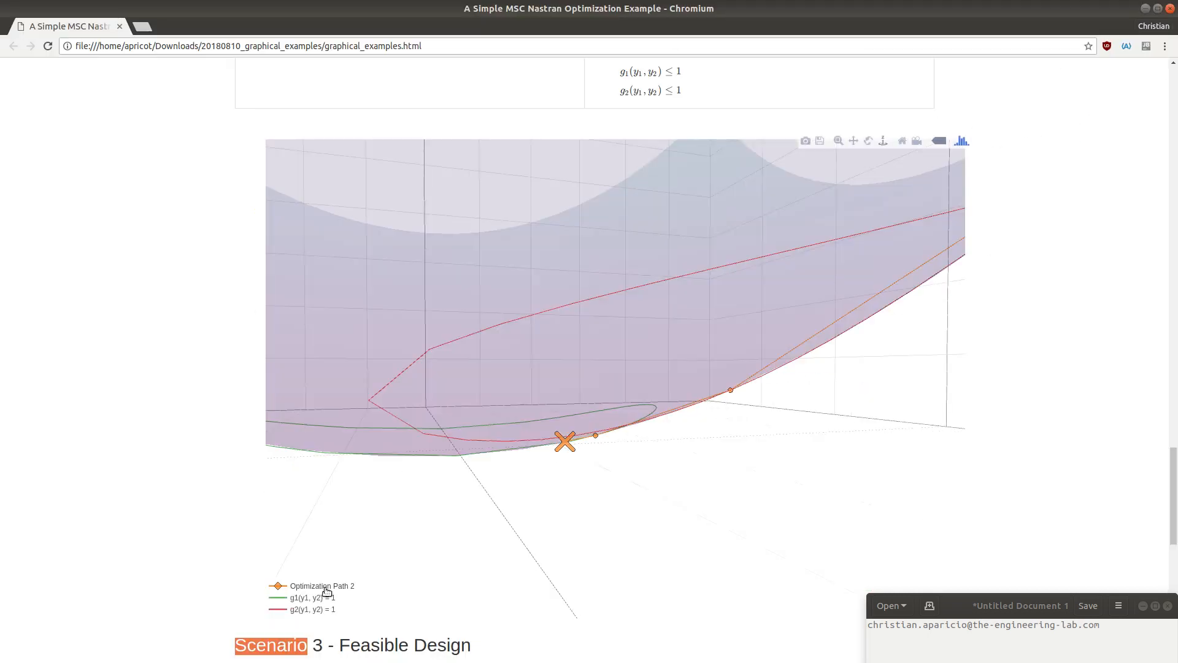
left_click(316, 608)
left_click(901, 142)
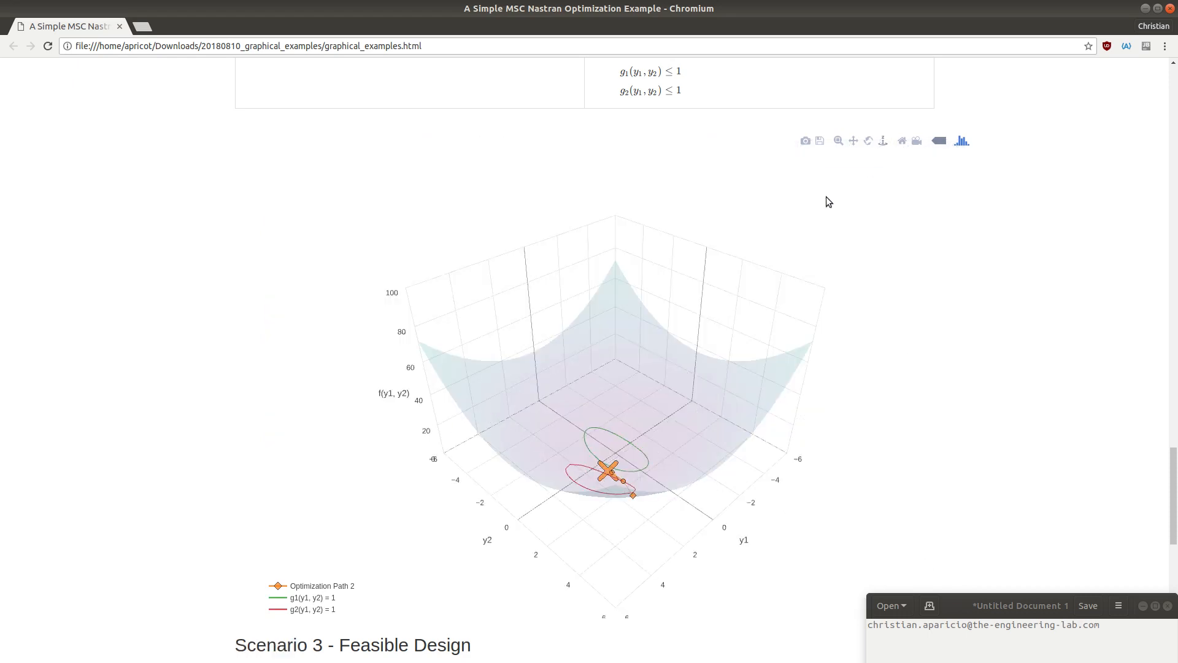
- Inspect the initial point (3, 4) relative to the g1 and g2 curves in the Scenario 2 plot and check the constraint limits
left_click_drag(633, 436, 808, 458)
scroll(798, 456, "up", 3)
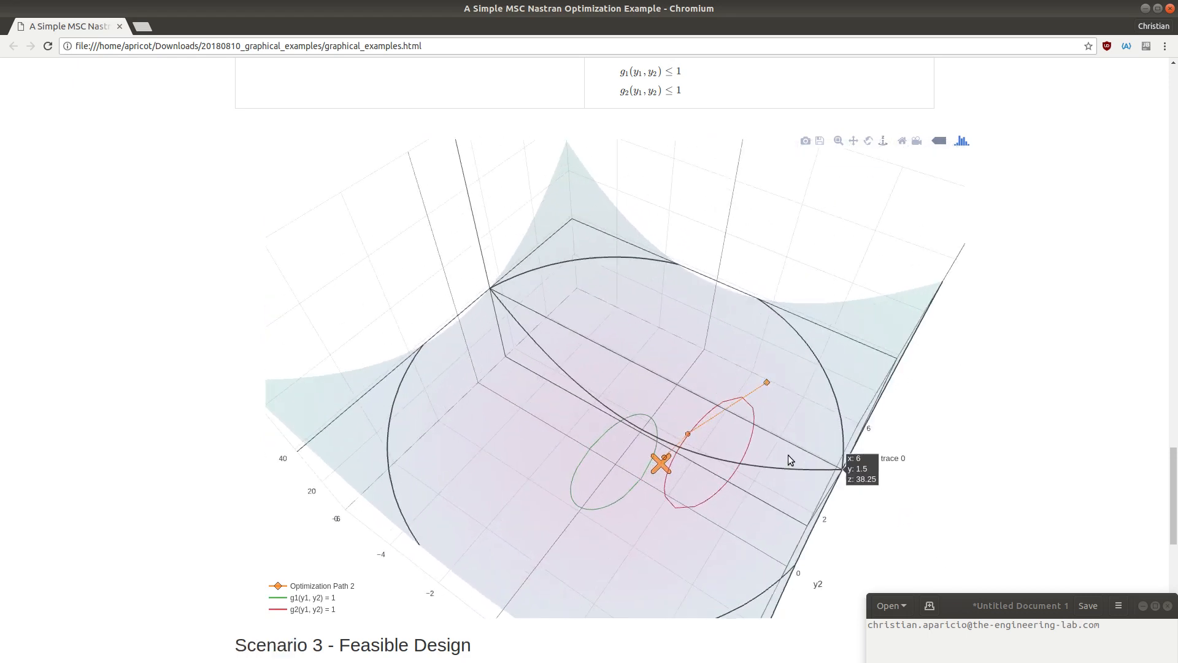
scroll(767, 439, "down", 2)
scroll(690, 416, "up", 5)
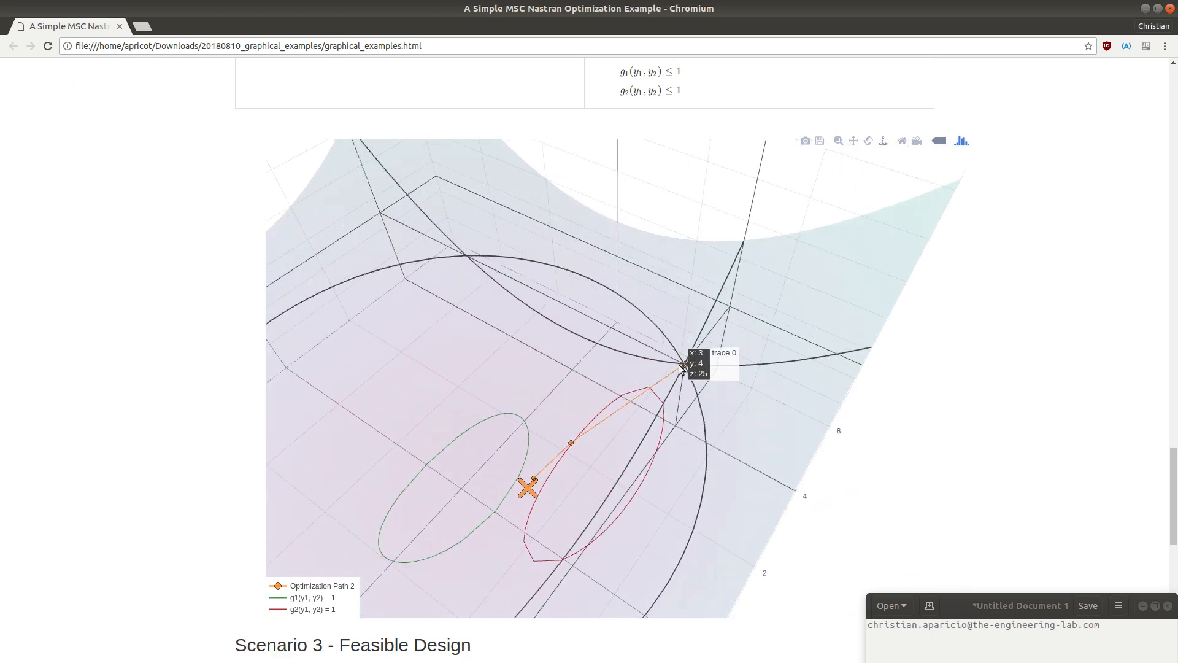
scroll(1003, 344, "up", 4)
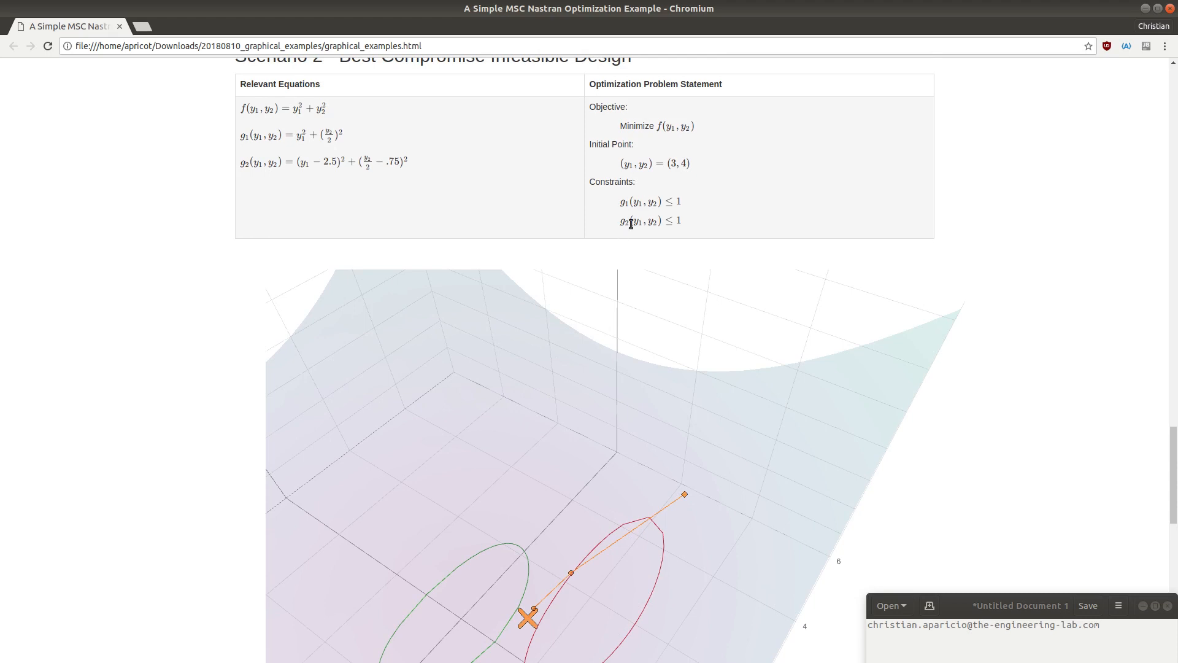
mouse_move(686, 497)
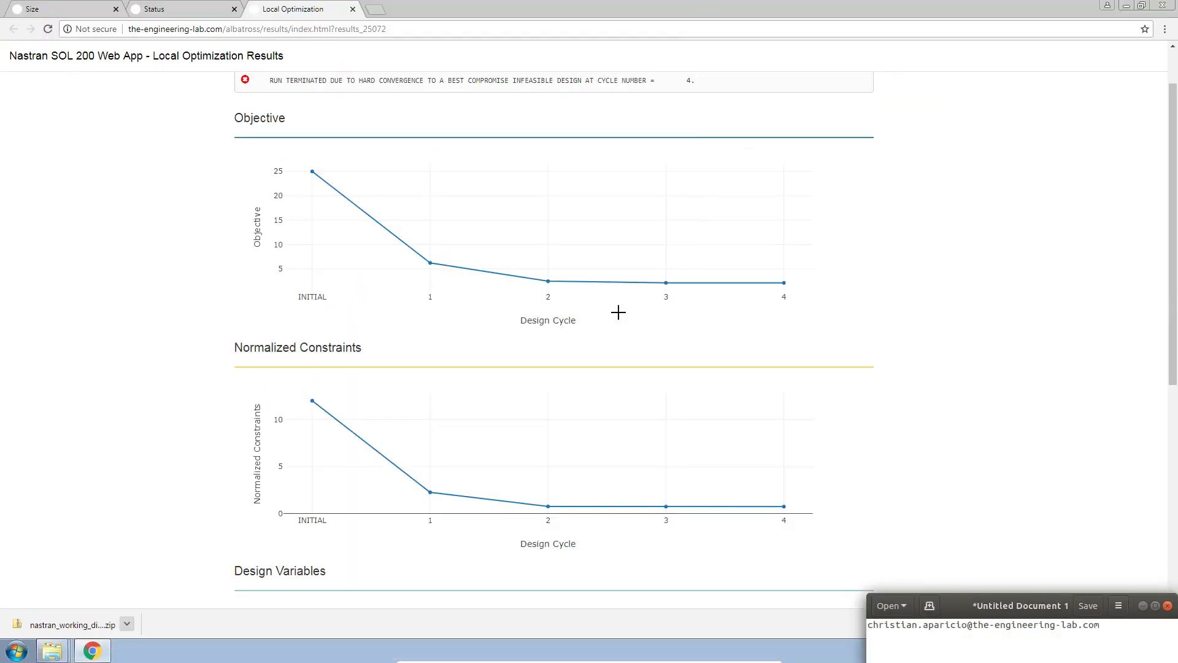
- Read the normalized constraint values from the initial design through design cycle 4 in the local optimization results
mouse_move(313, 400)
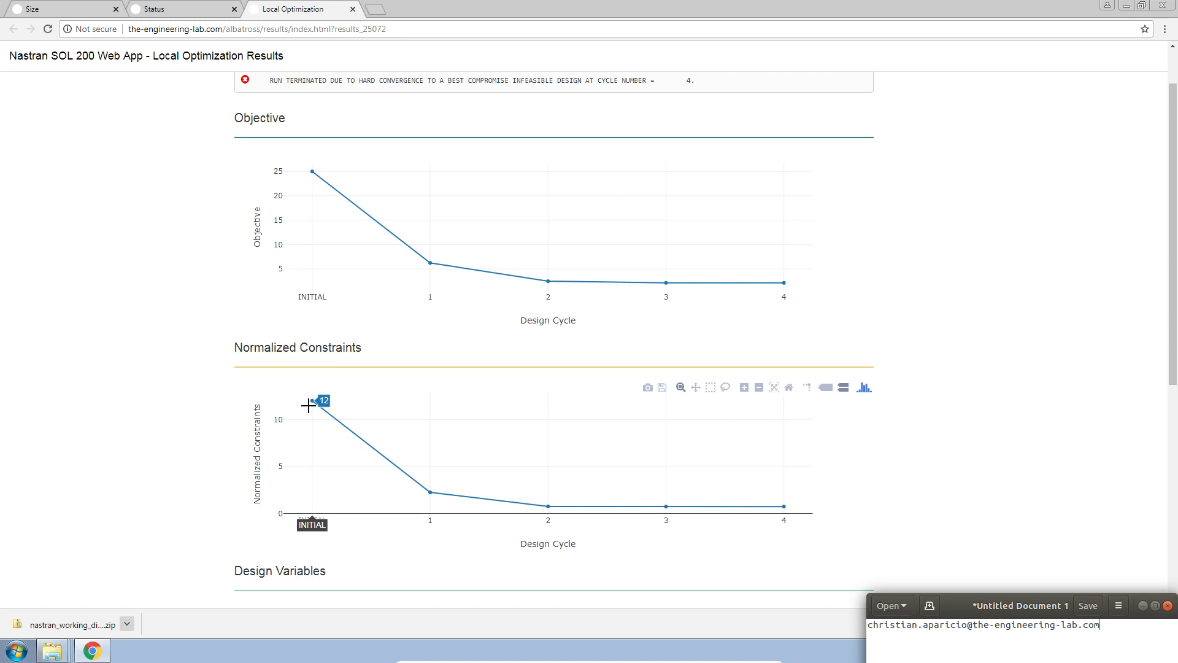
mouse_move(428, 494)
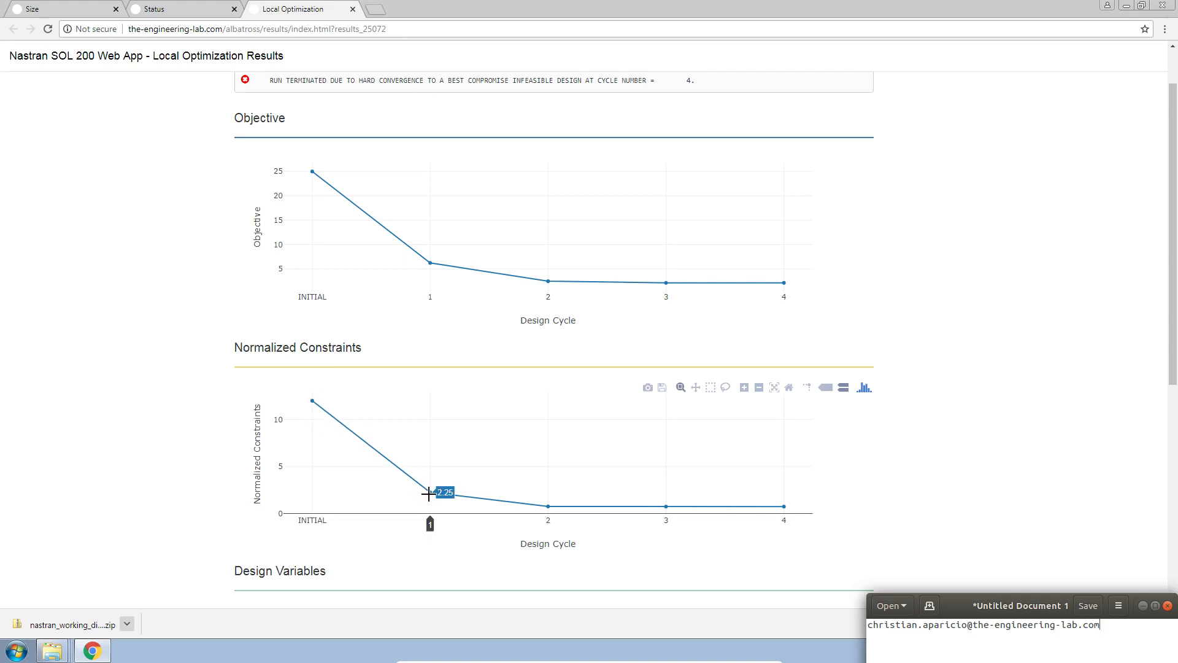
mouse_move(547, 506)
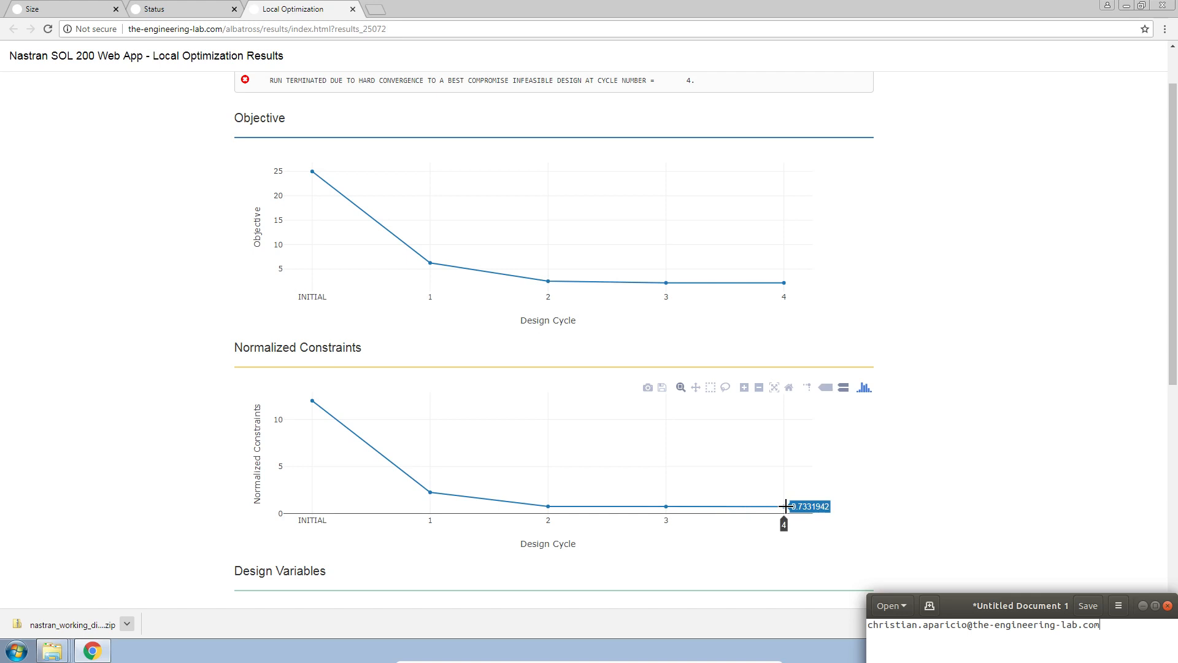
- Minimize the results browser and inspect the final design between the g1 and g2 curves in the graphical examples' Scenario 2 plot
left_click(1122, 6)
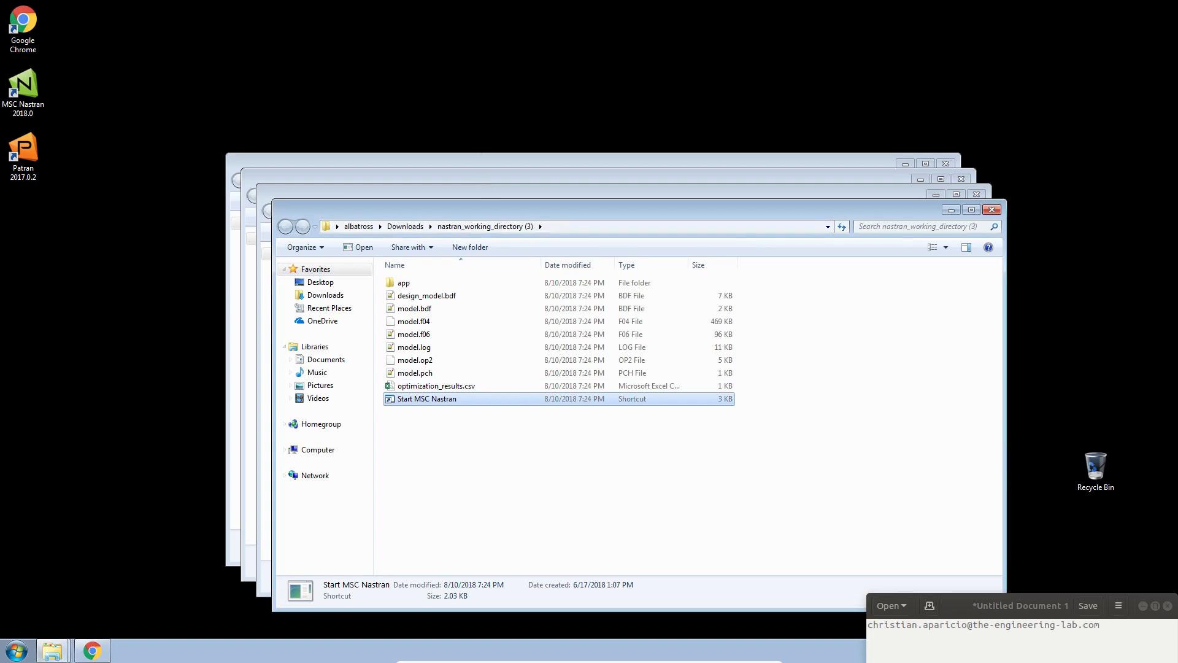
key("alt+Tab")
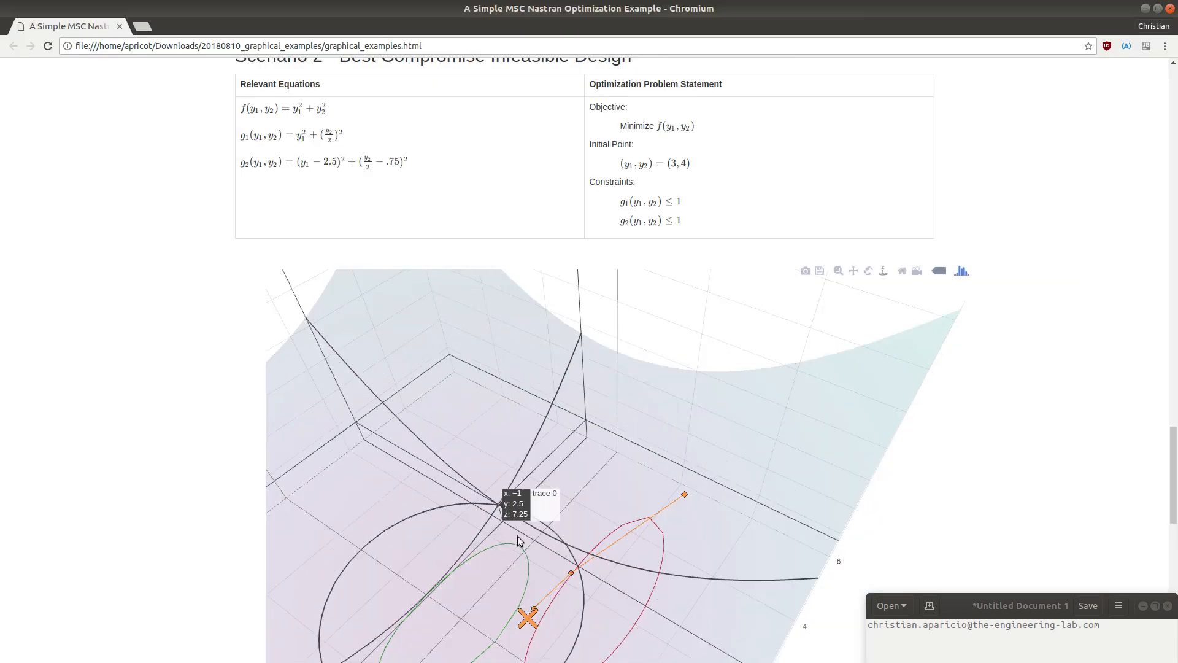
mouse_move(518, 536)
left_mouse_down()
mouse_move(559, 499)
mouse_move(510, 528)
mouse_move(526, 574)
mouse_move(602, 389)
mouse_move(638, 466)
left_mouse_up()
scroll(639, 468, "up", 4)
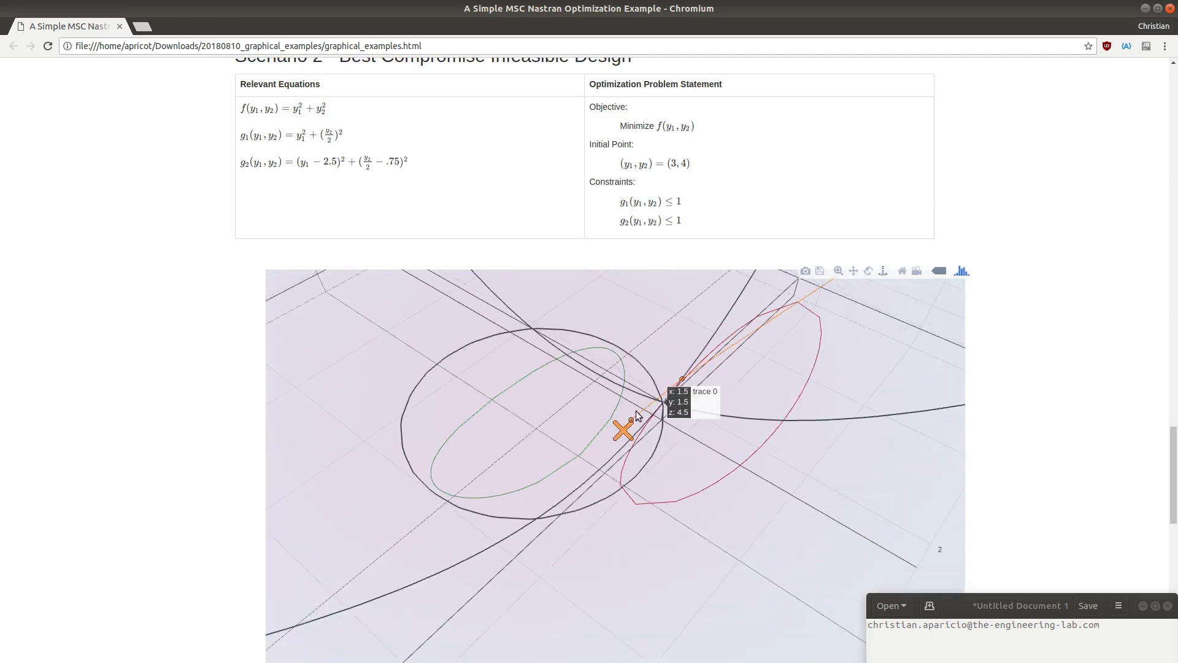
left_click_drag(636, 423, 568, 532)
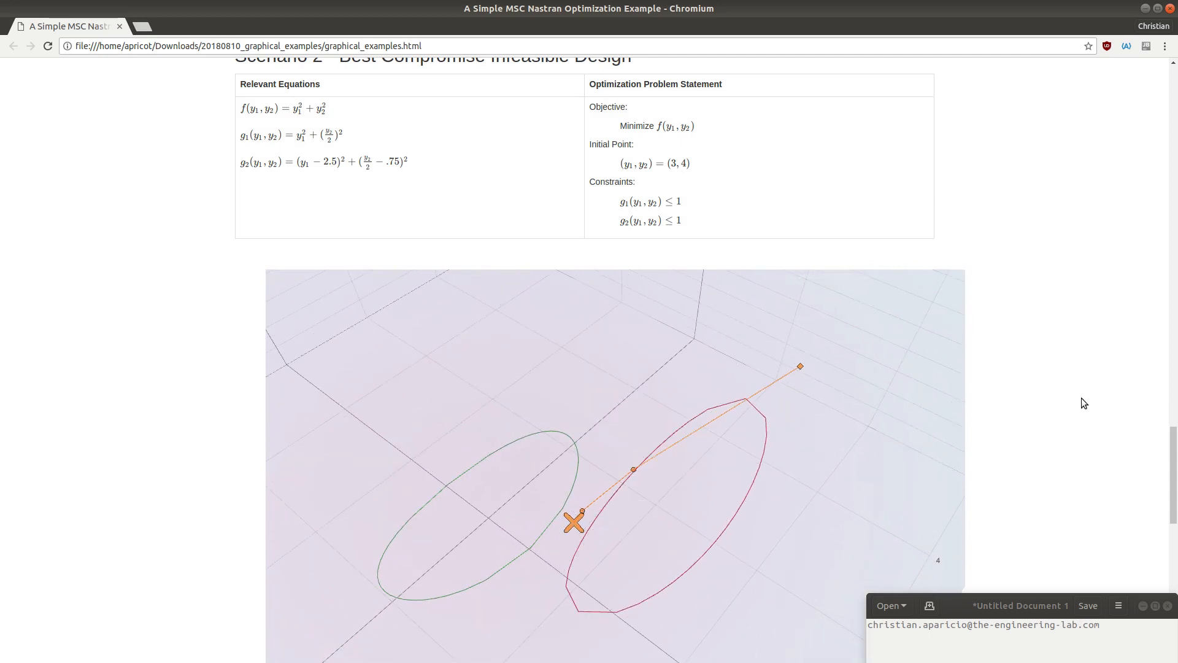
- Review the Scenario 3 - Feasible Design problem statement and plot, and return to the local optimization results in the browser
scroll(1082, 399, "down", 4)
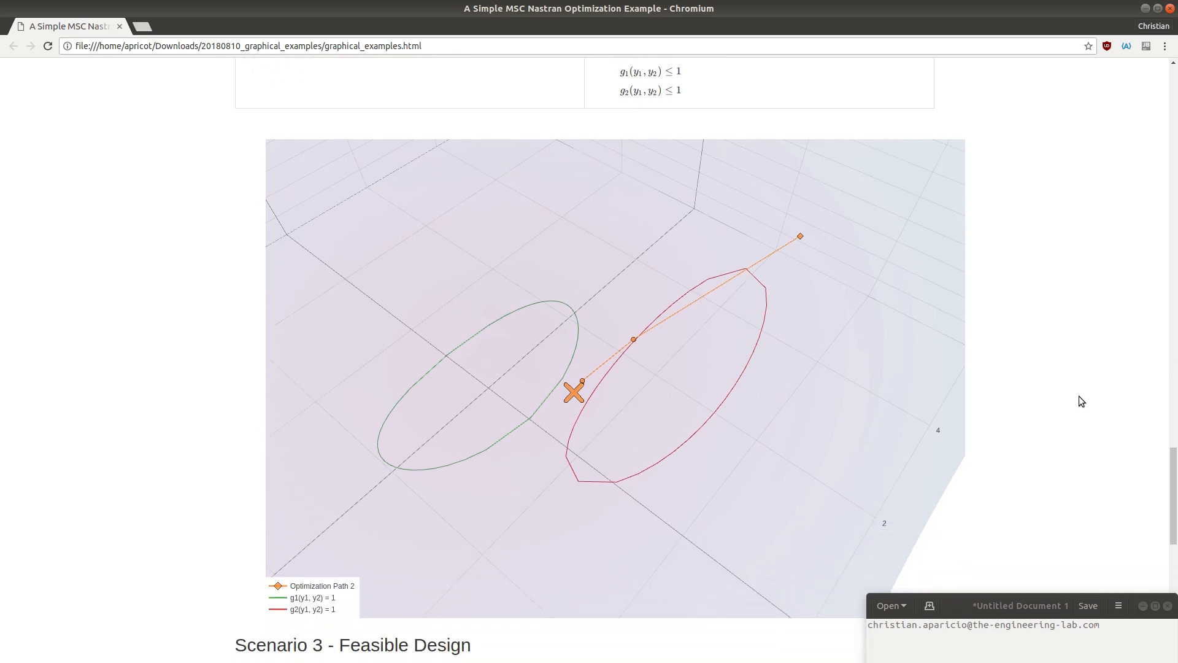
scroll(1077, 398, "down", 13)
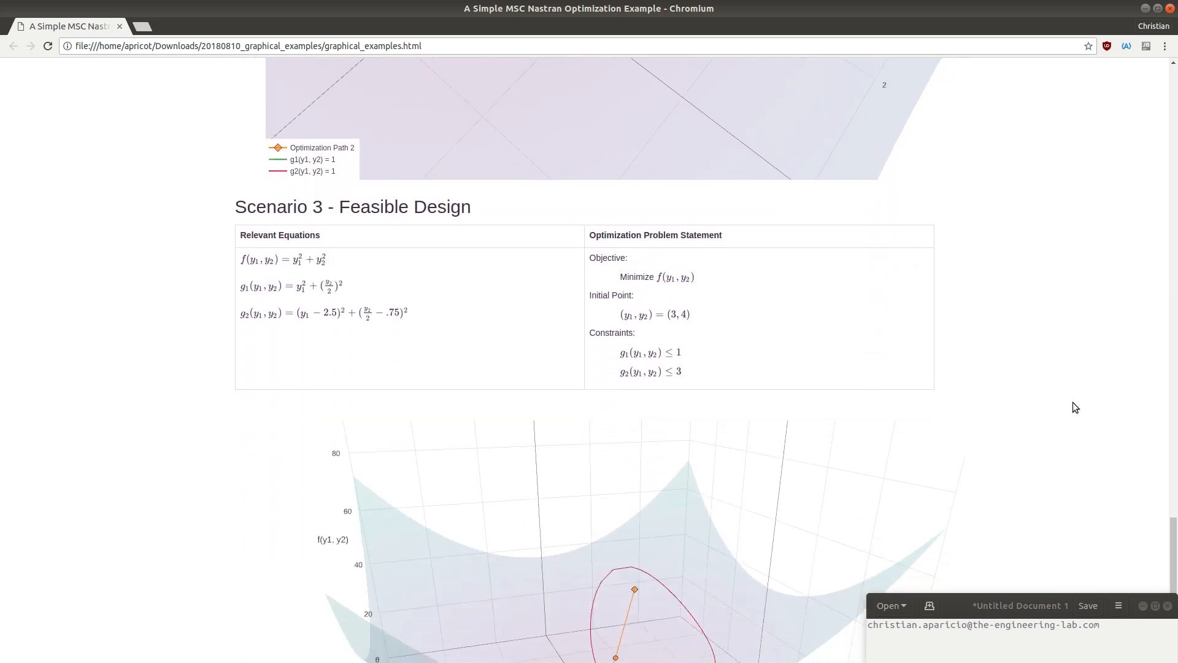
scroll(1076, 407, "down", 3)
left_click(1145, 9)
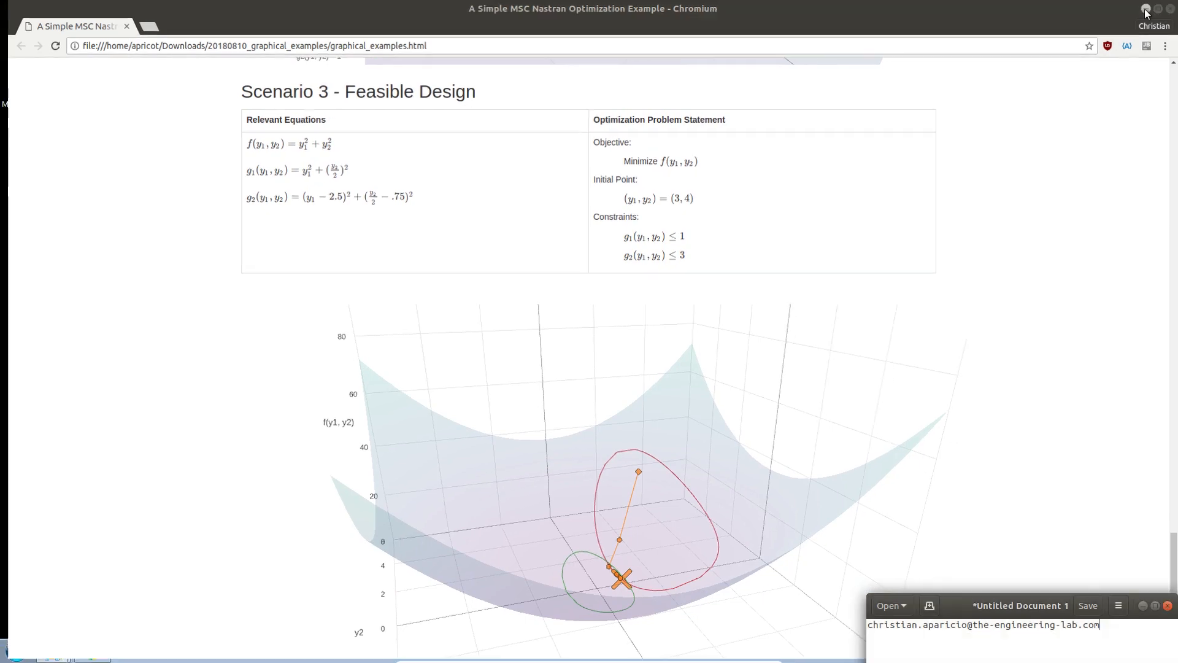
left_click(99, 654)
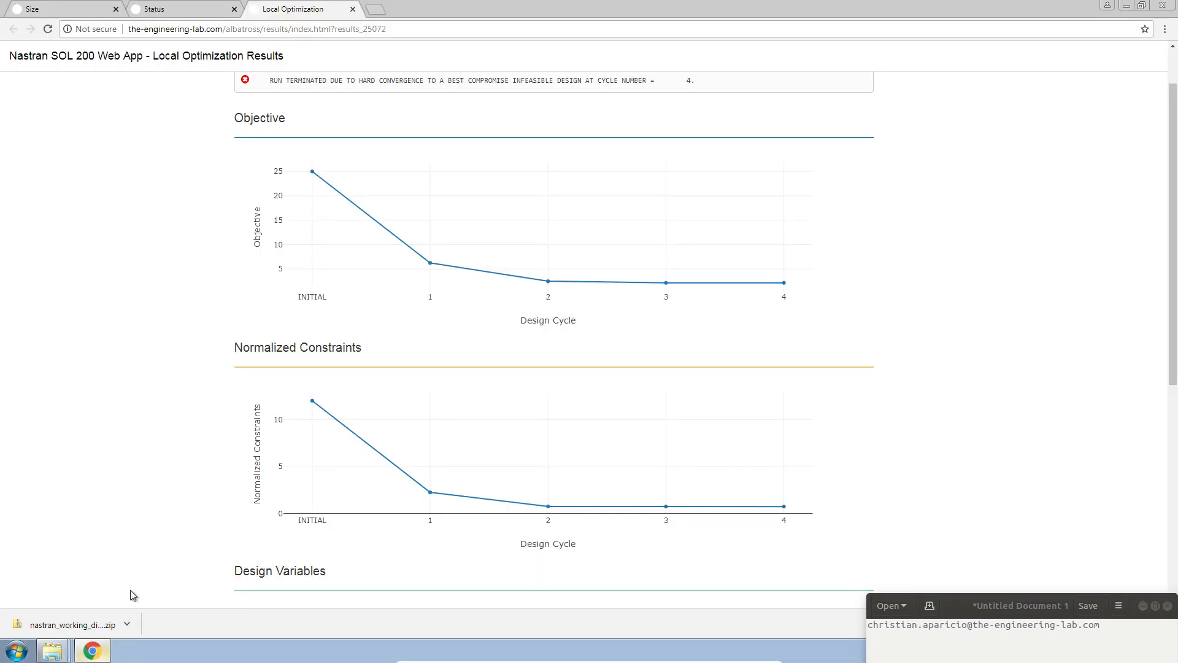
- Open the Responses (.f06) app from the Size app's results section and dismiss the browser's downloads bar
left_click(105, 8)
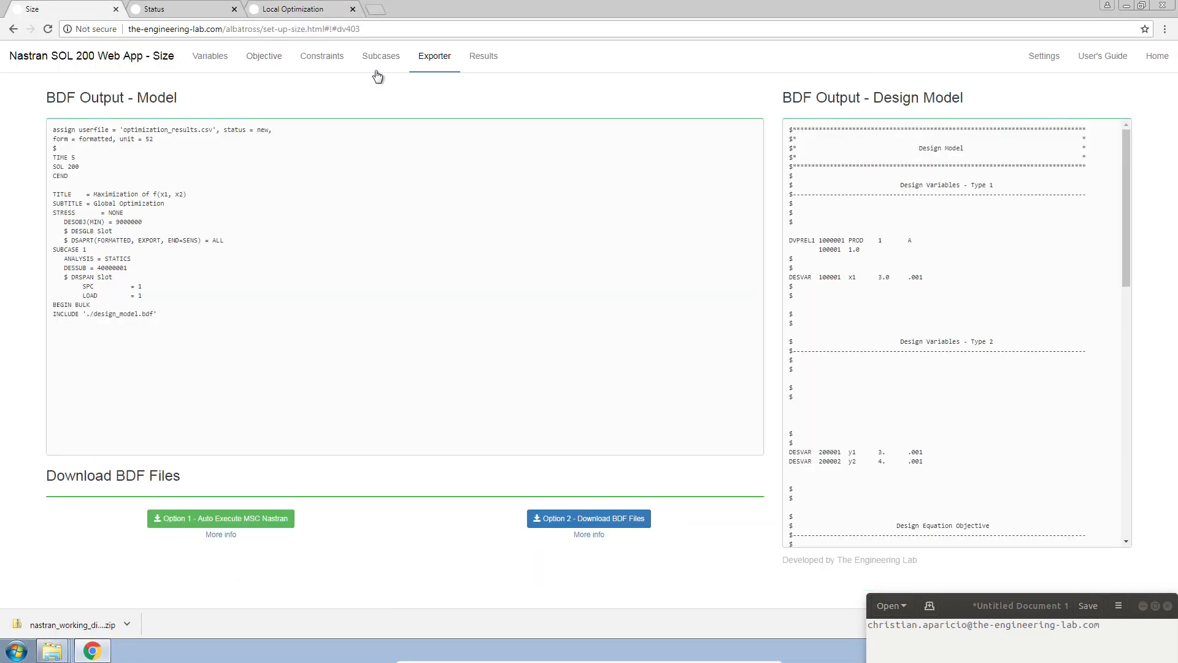
left_click(483, 59)
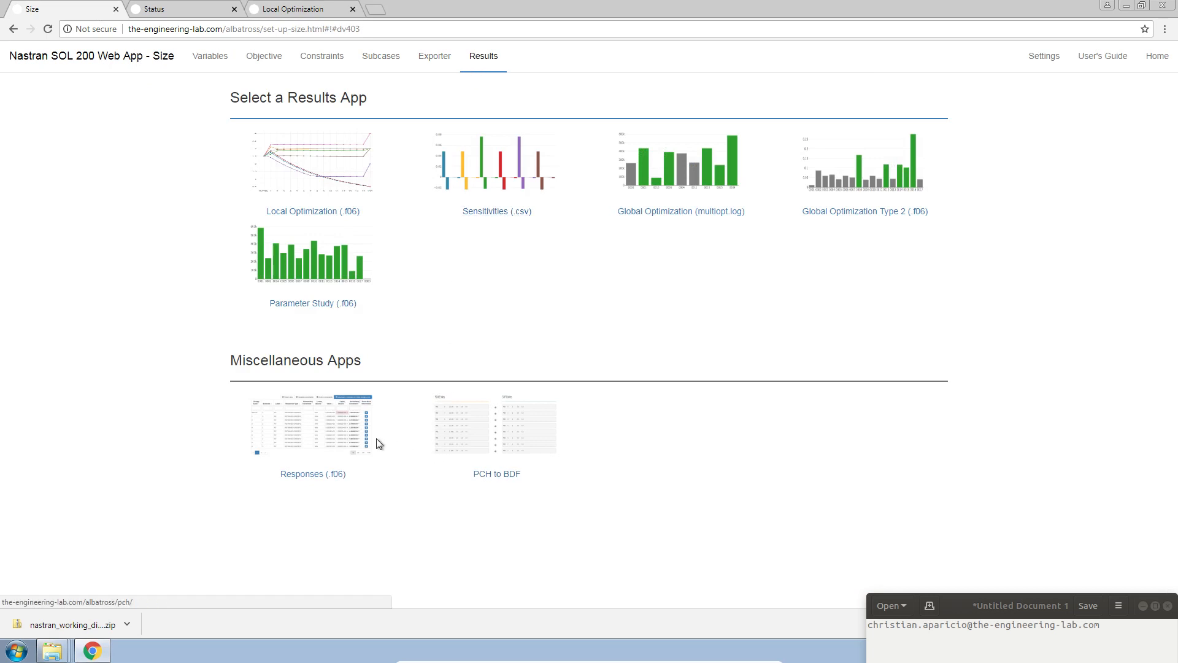
left_click(340, 436)
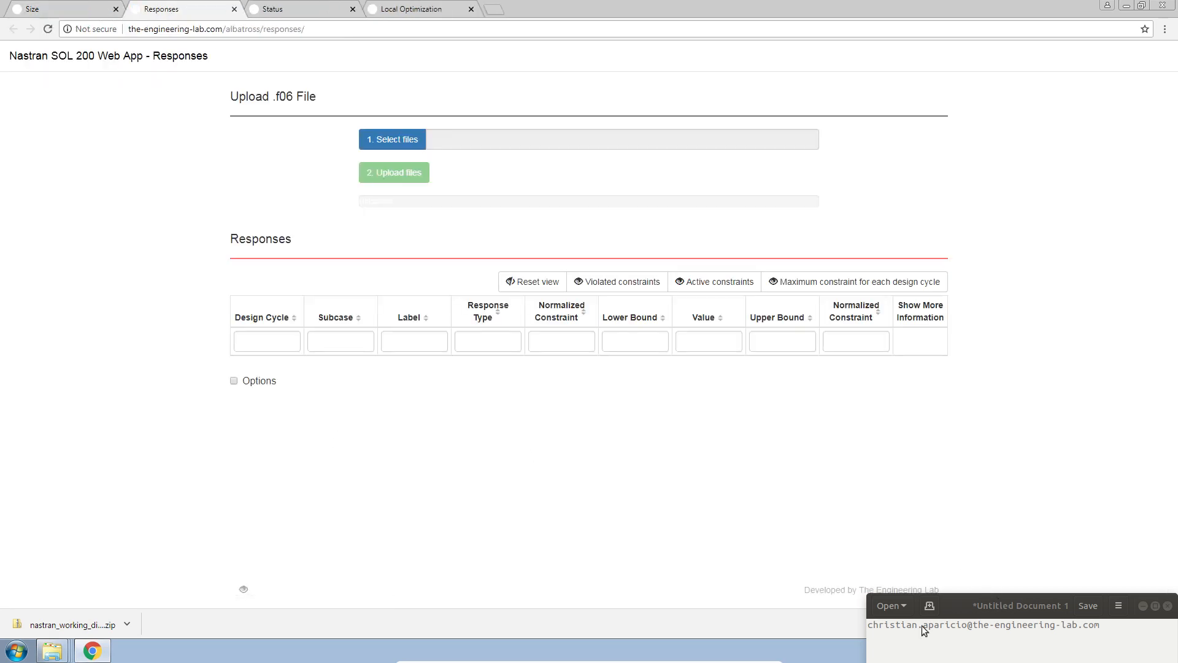
left_click(1170, 625)
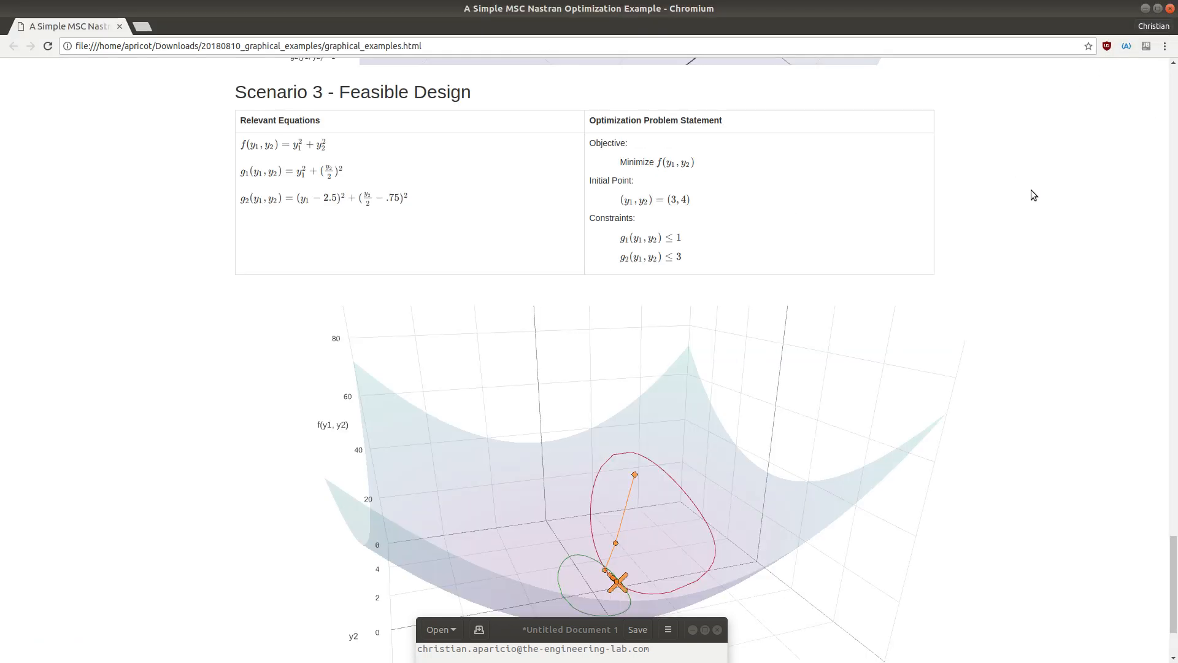
- Review the Scenario 2 problem statement and optimization path in the graphical examples, checking the limit on g2
scroll(1065, 278, "up", 5)
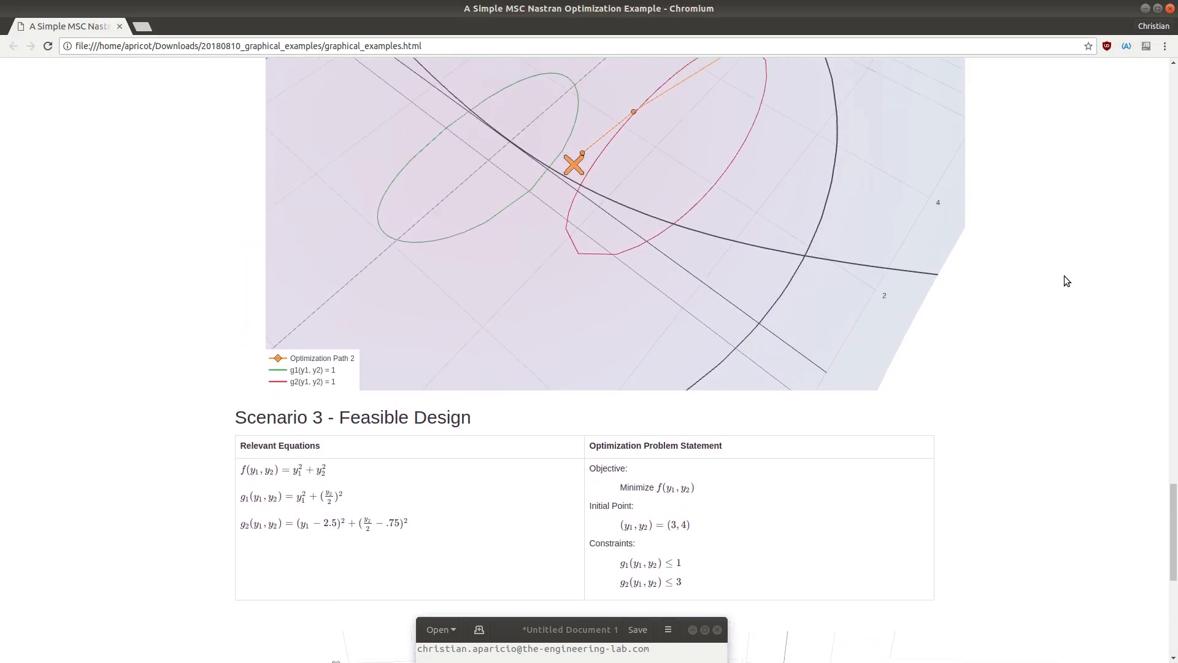
scroll(1067, 281, "up", 2)
scroll(1082, 288, "up", 5)
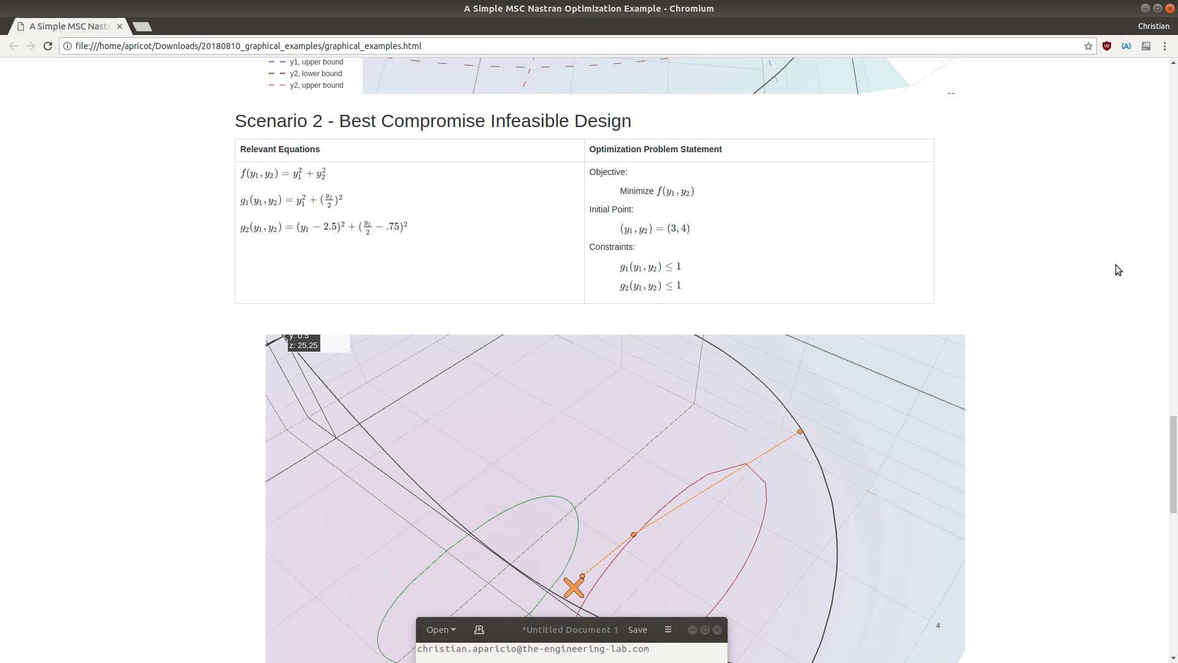
scroll(1089, 297, "down", 2)
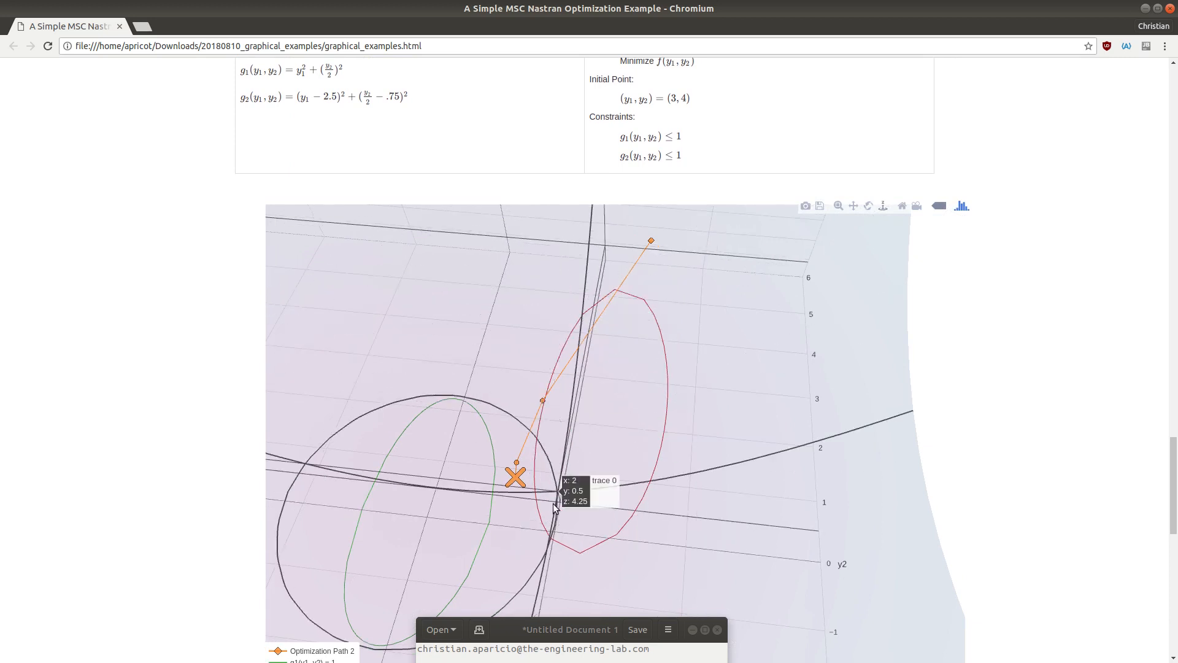
left_click_drag(618, 162, 679, 158)
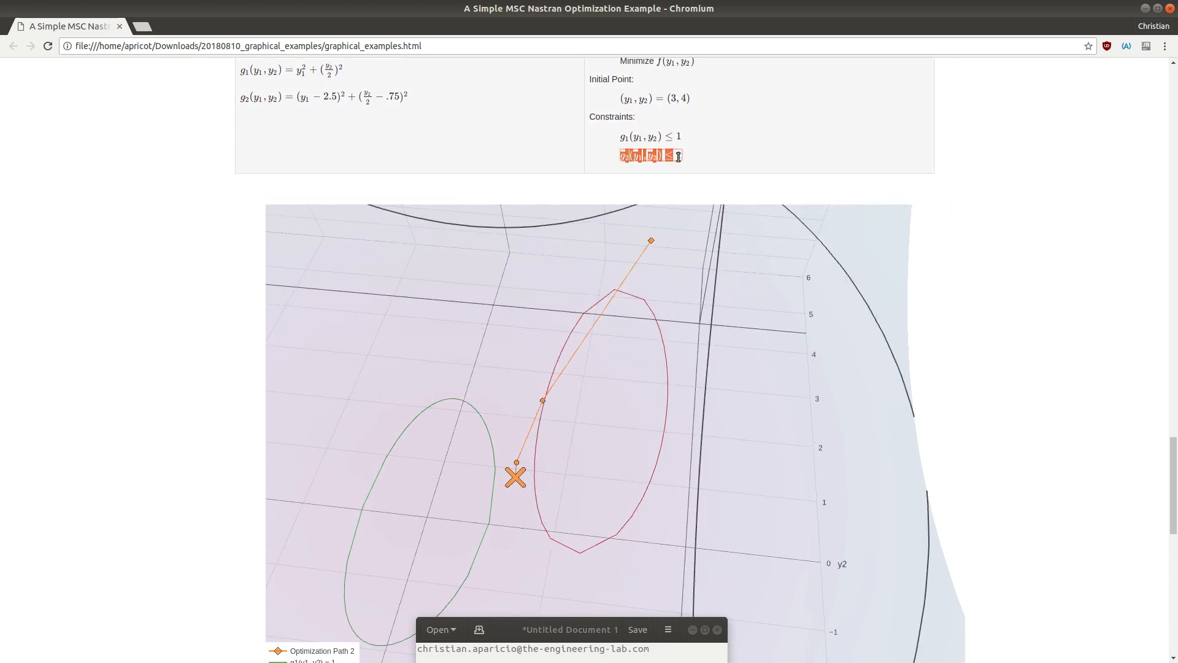
left_click(1065, 307)
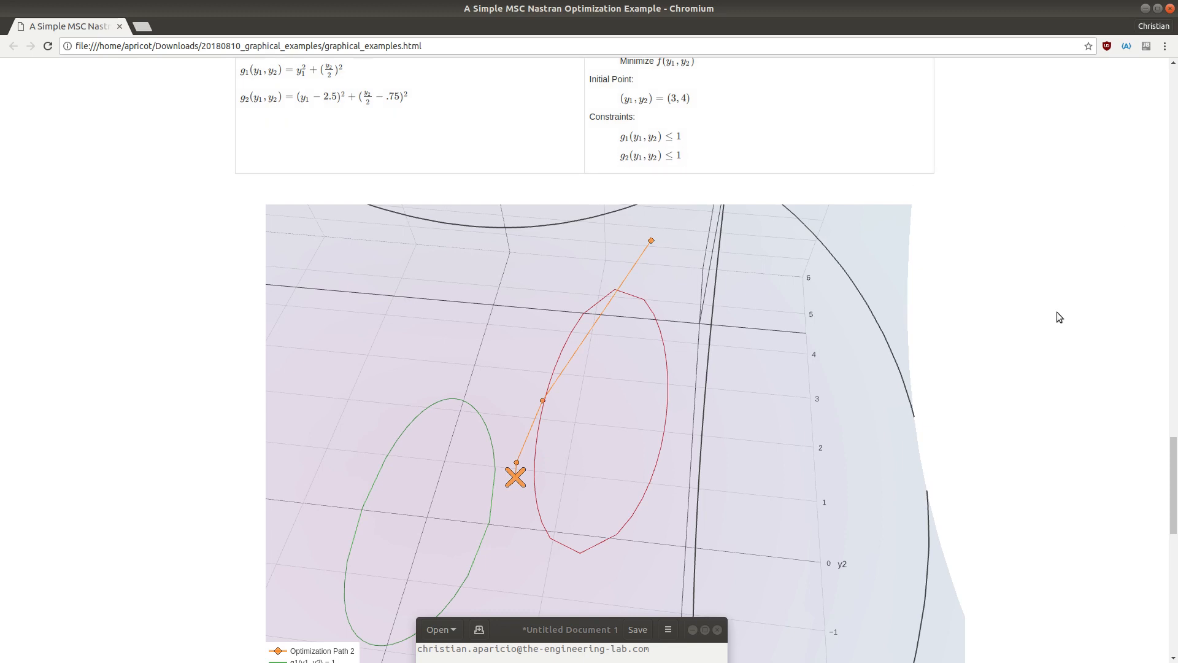
- Check the g2 constraint limit in the Scenario 3 problem statement and examine the optimization path in its plot
scroll(1057, 312, "down", 10)
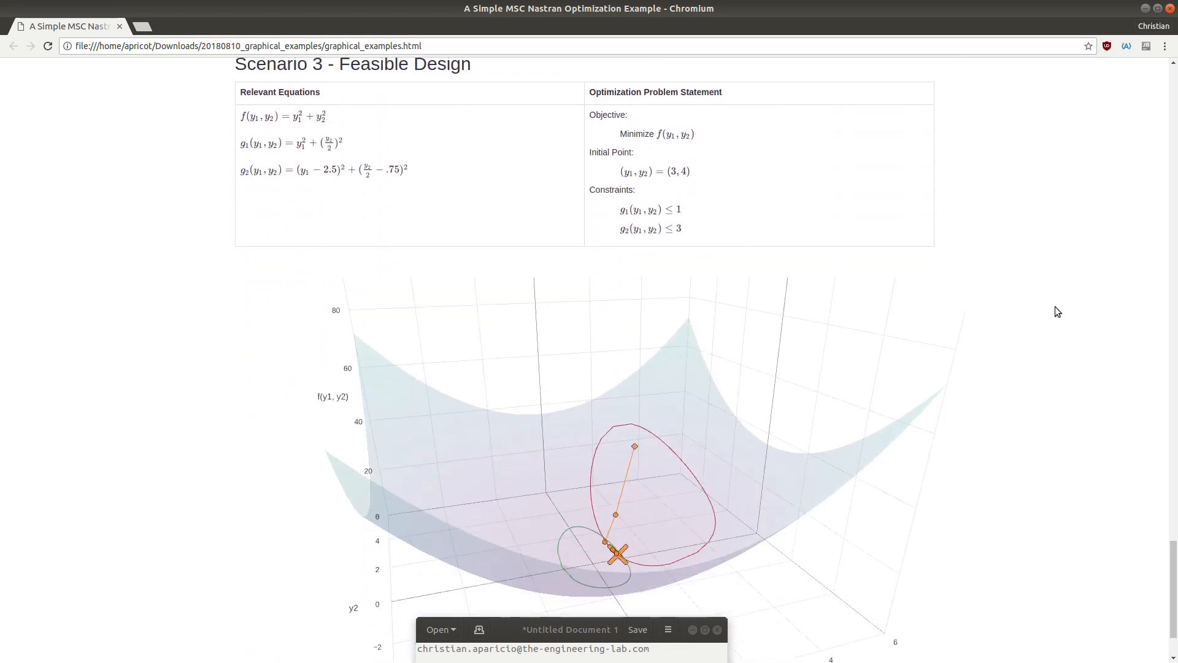
left_click_drag(620, 228, 684, 231)
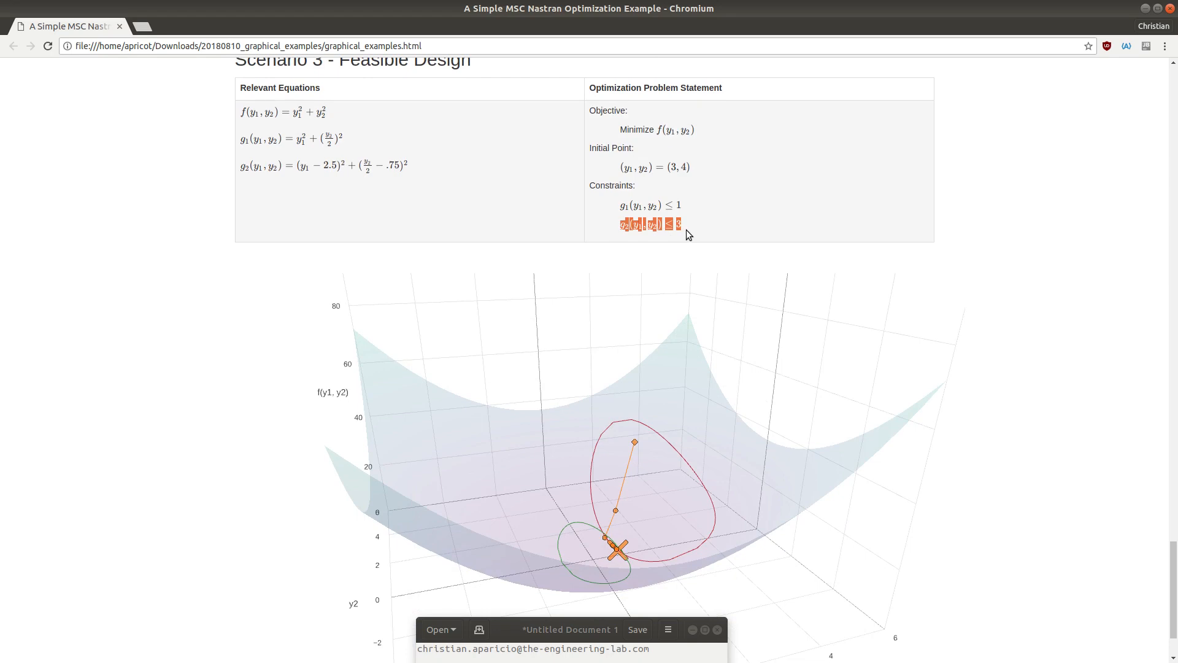
left_click_drag(735, 410, 708, 527)
scroll(709, 527, "up", 5)
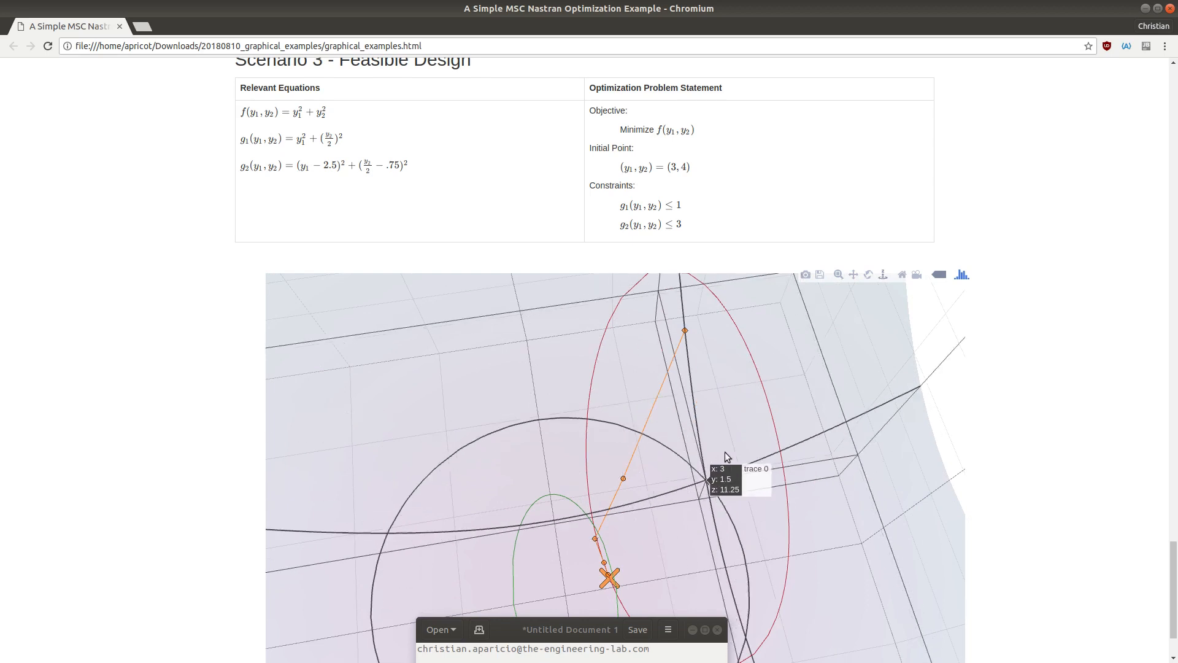
left_click_drag(631, 498, 566, 368)
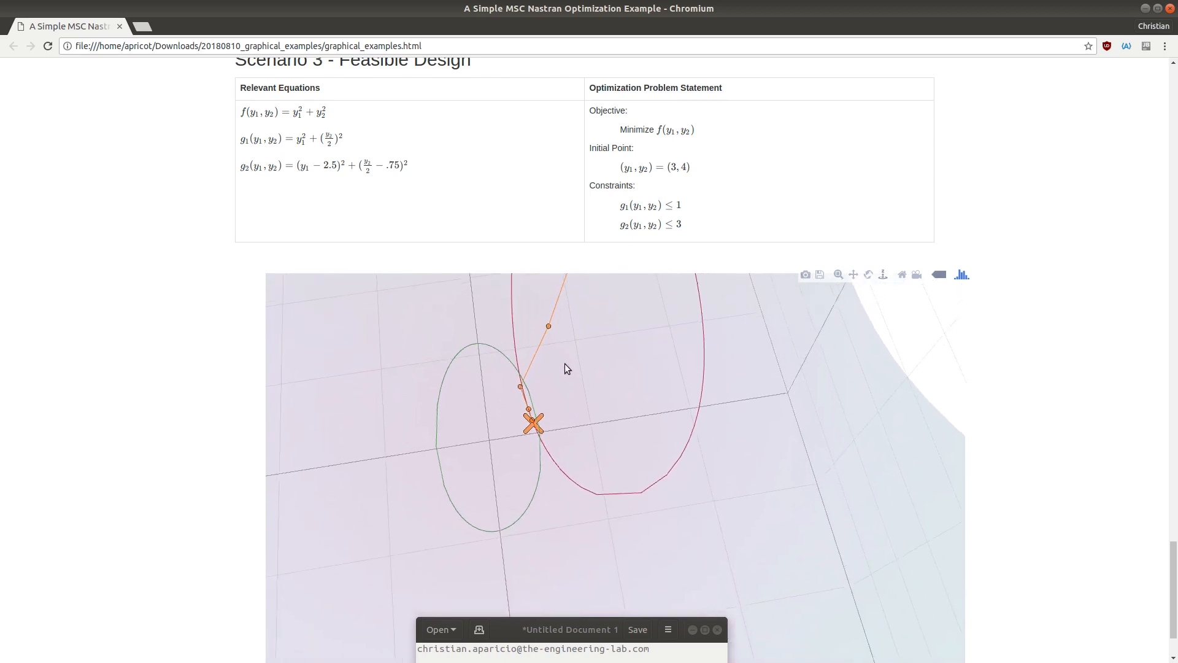
- Inspect the final design where the g1 and g2 curves overlap in the Scenario 3 plot, and minimize the graphical examples
left_click_drag(747, 471, 473, 418)
scroll(473, 429, "up", 3)
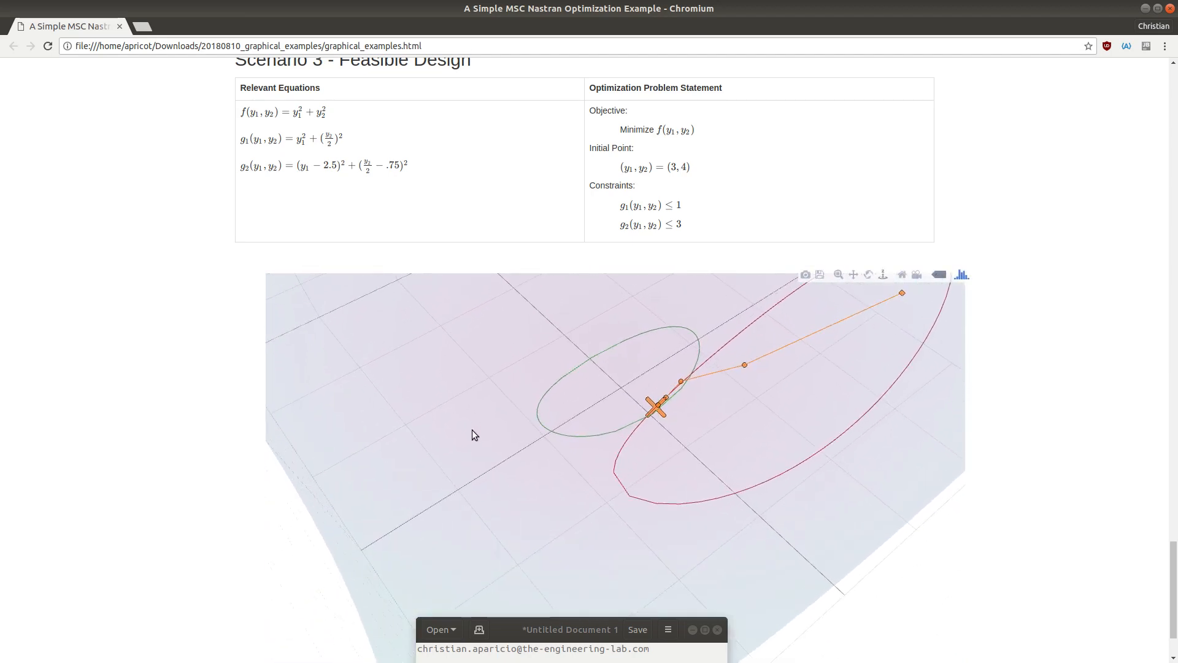
scroll(743, 387, "up", 3)
left_click_drag(661, 423, 587, 521)
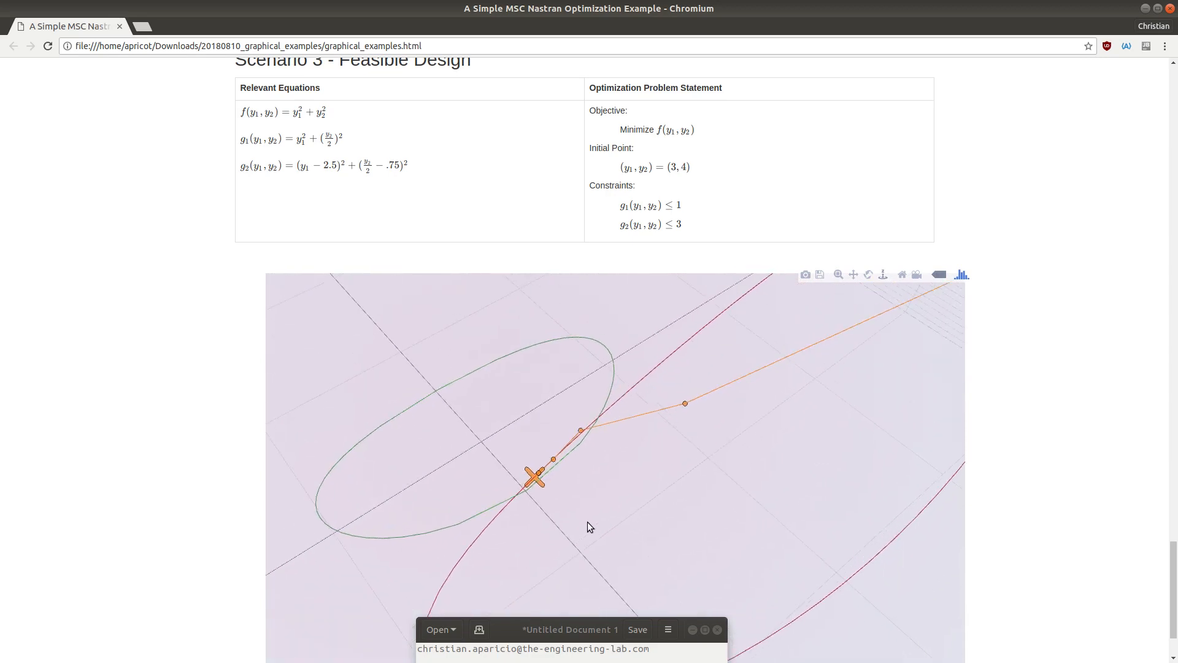
scroll(563, 502, "up", 5)
left_click_drag(541, 444, 602, 482)
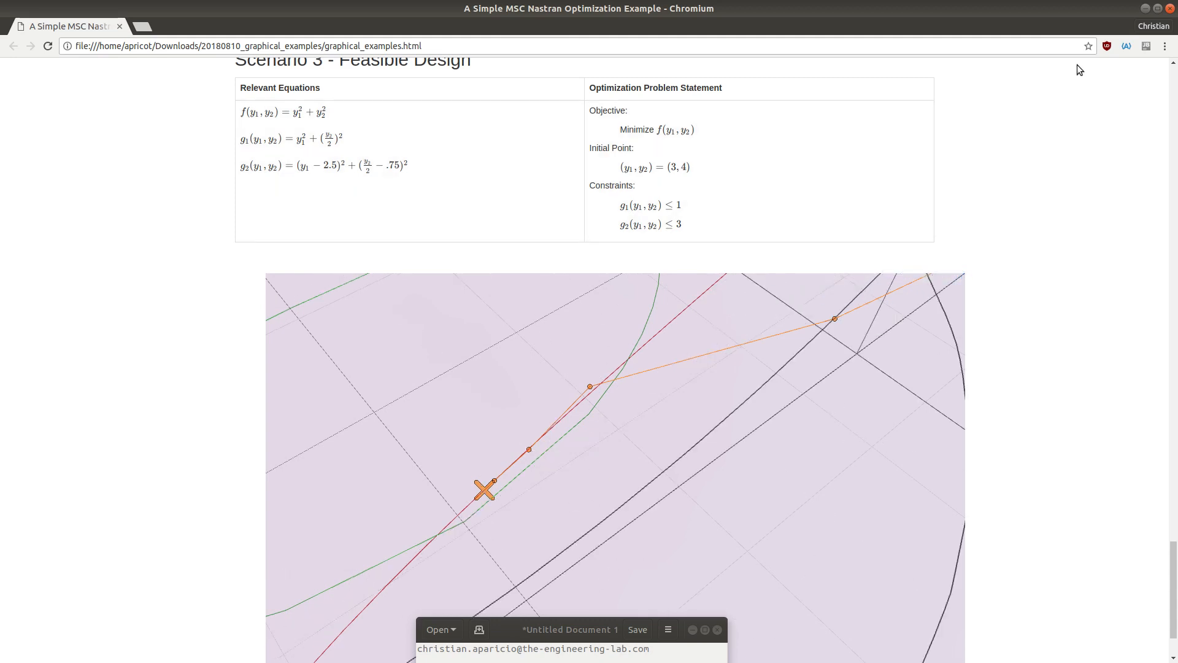
left_click(1145, 9)
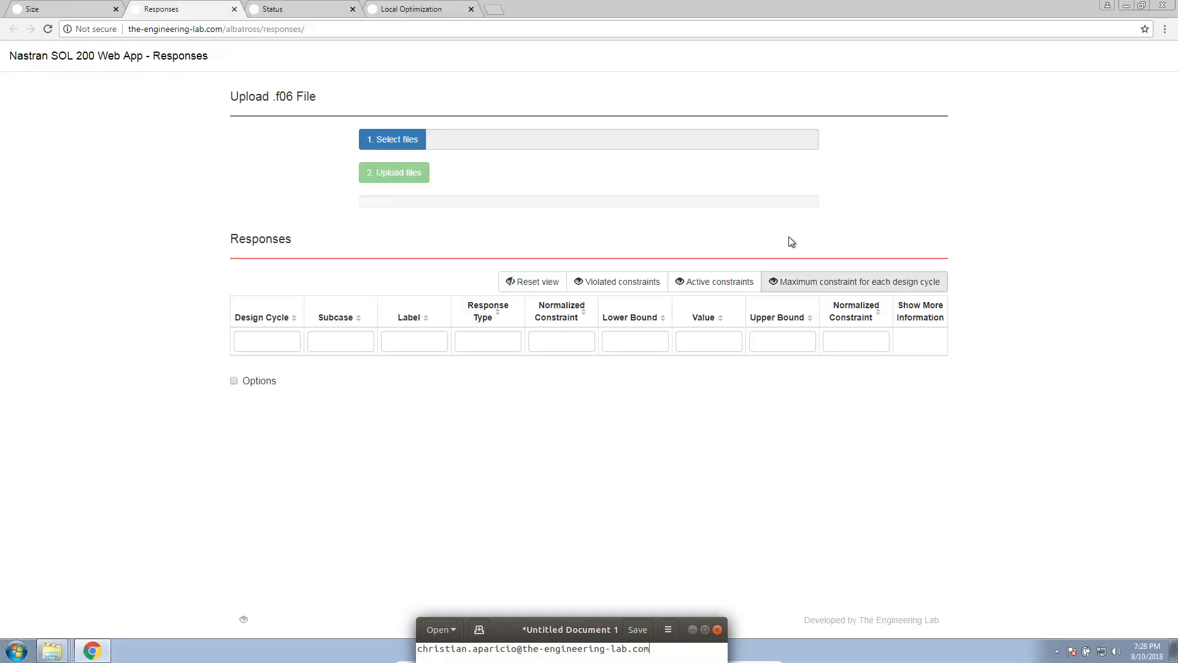
- Upload model.f06 from the nastran_working_directory (3) folder in Downloads to the Responses app
left_click(91, 12)
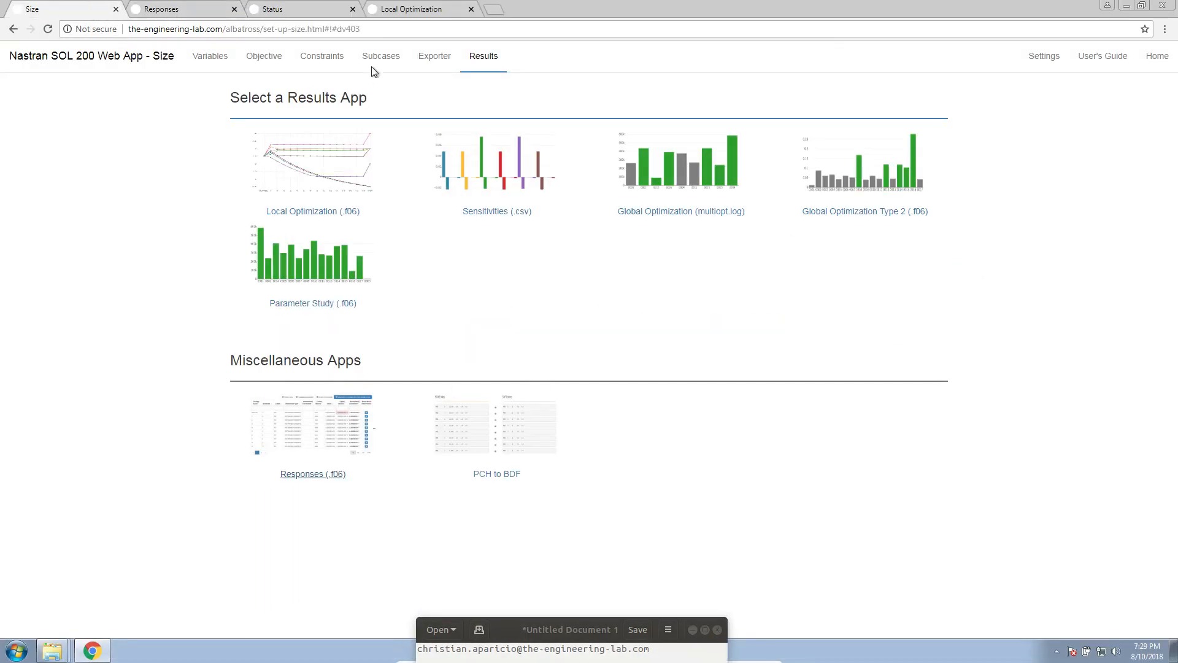
left_click(313, 485)
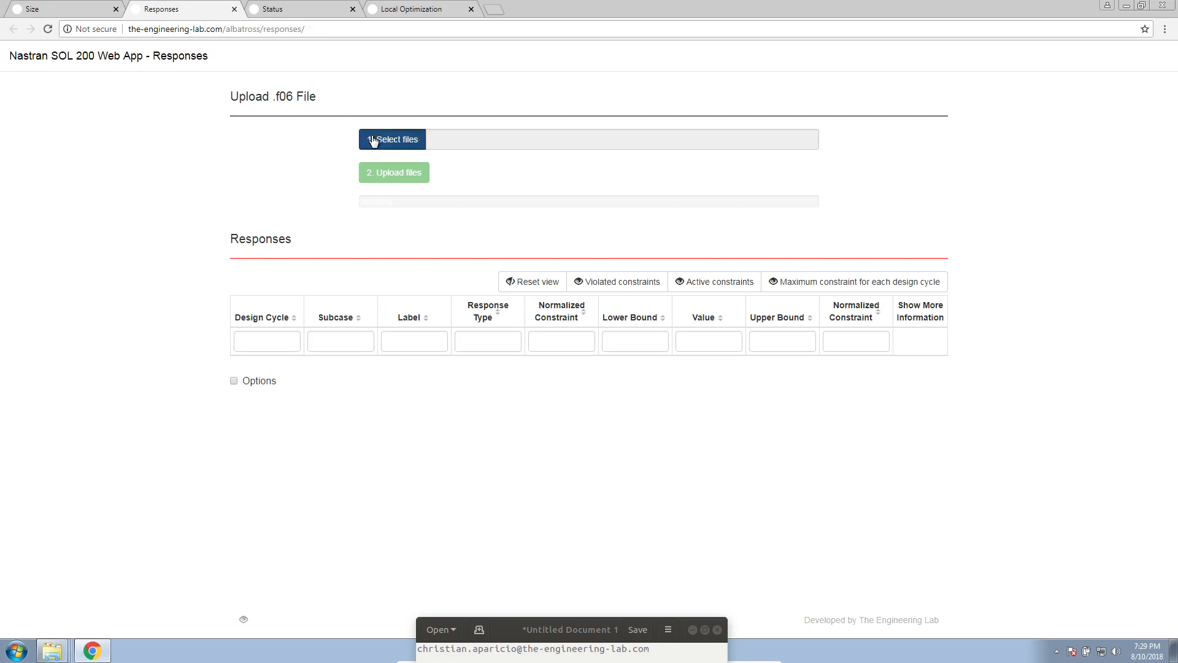
left_click(373, 141)
left_click(132, 29)
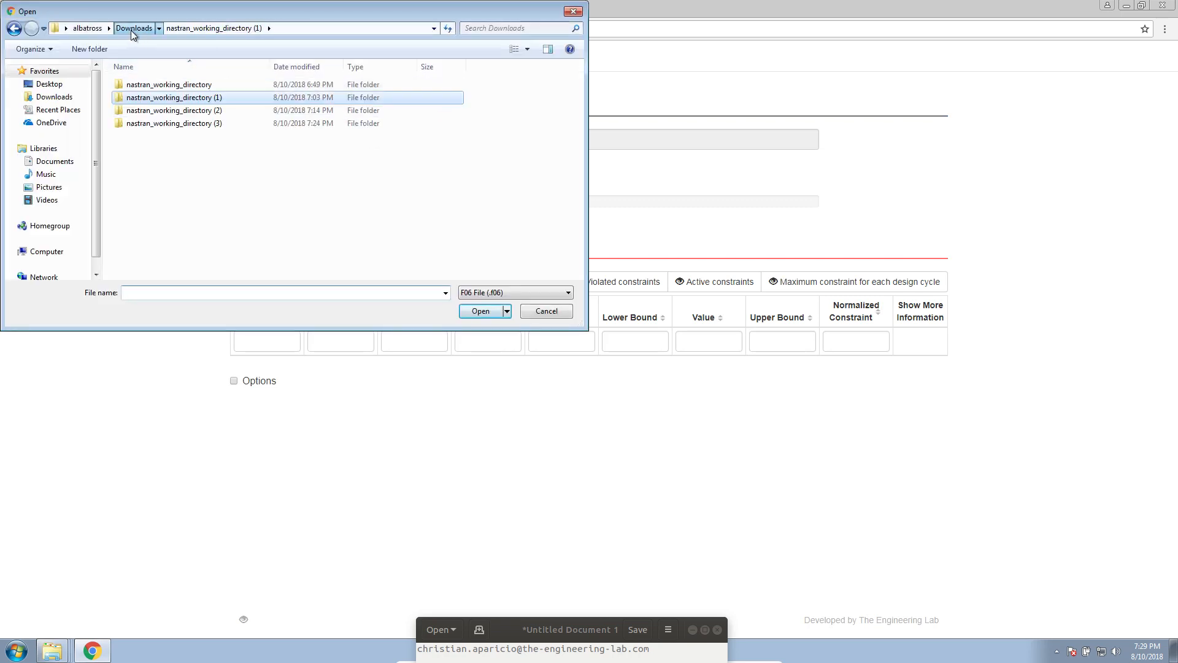
double_click(208, 128)
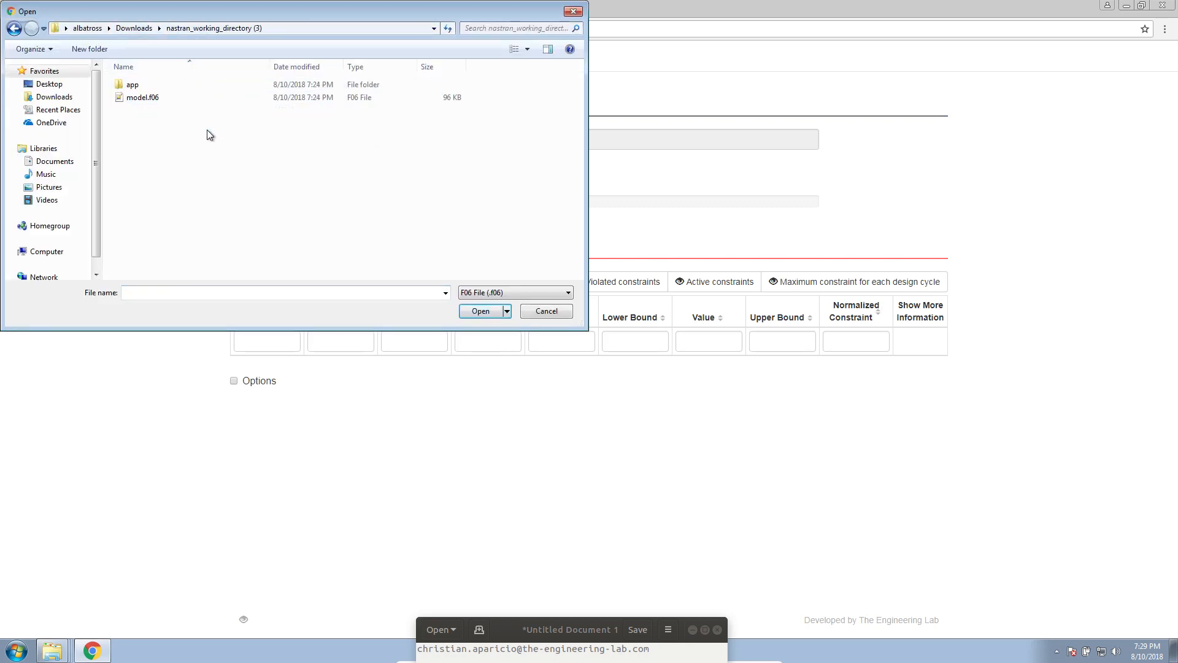
left_click(161, 99)
double_click(161, 98)
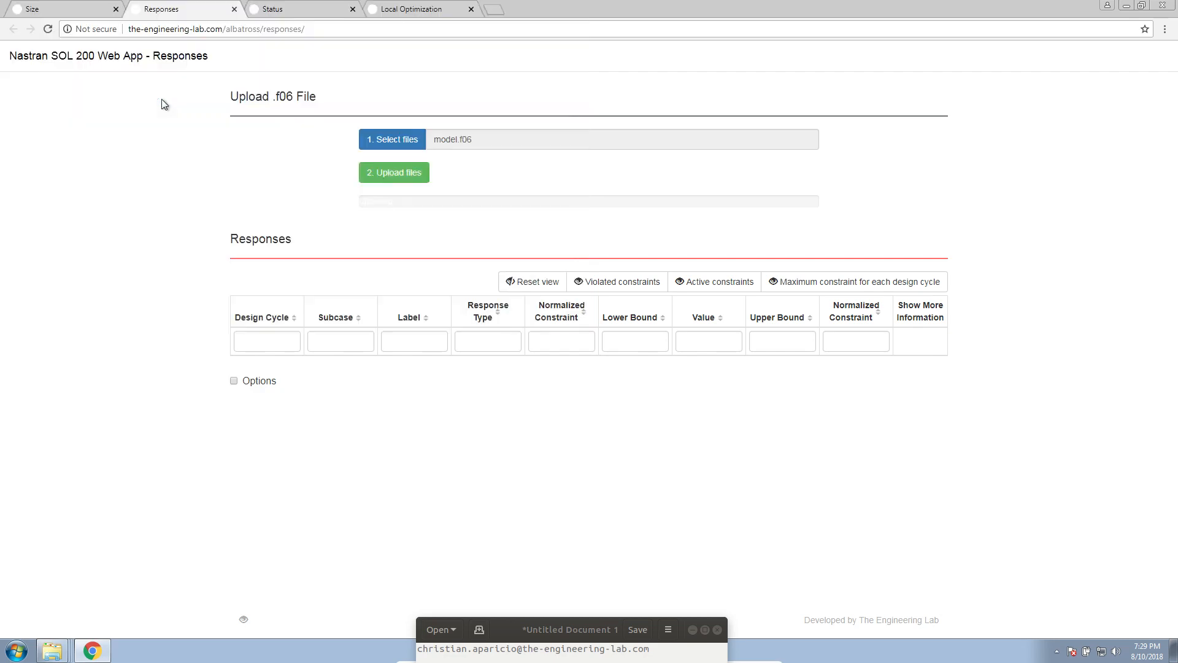
left_click(366, 176)
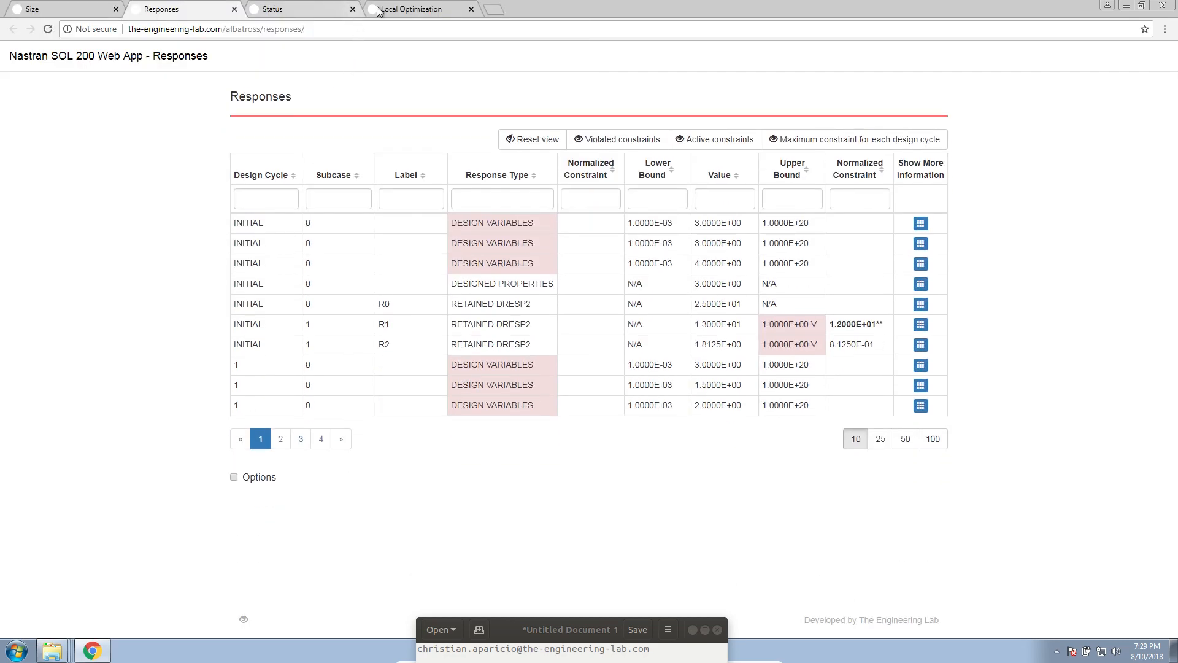
- Read the final .f06 message about the run's termination in the local optimization results
left_click(385, 9)
scroll(289, 81, "up", 1)
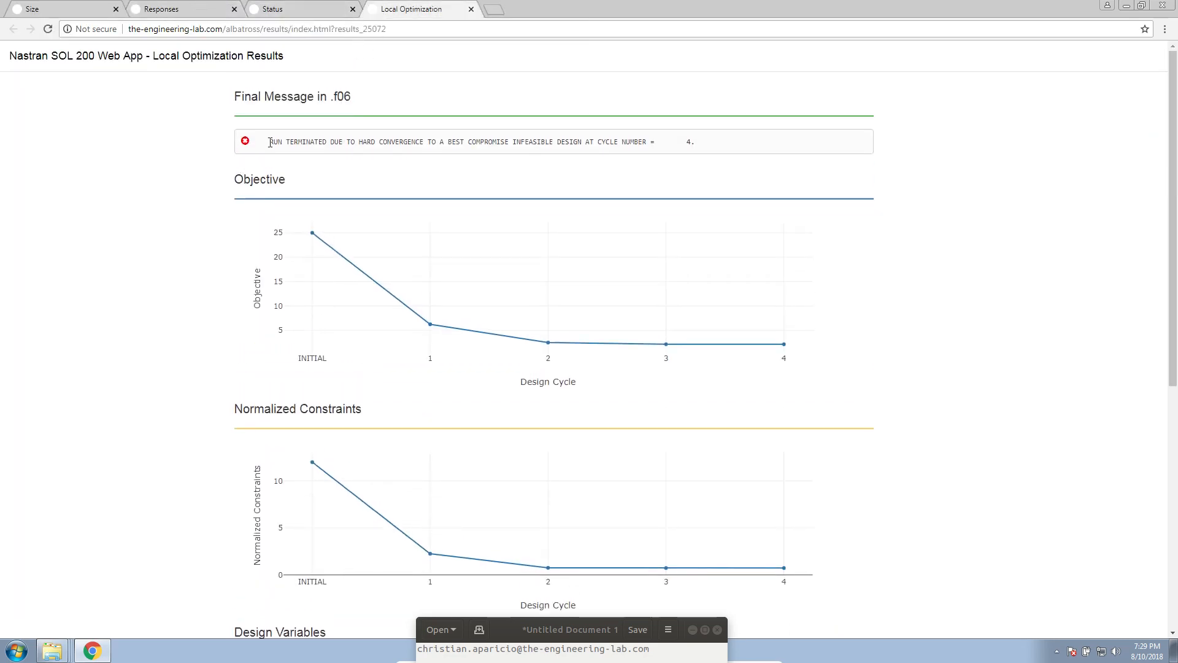
left_click_drag(270, 141, 716, 145)
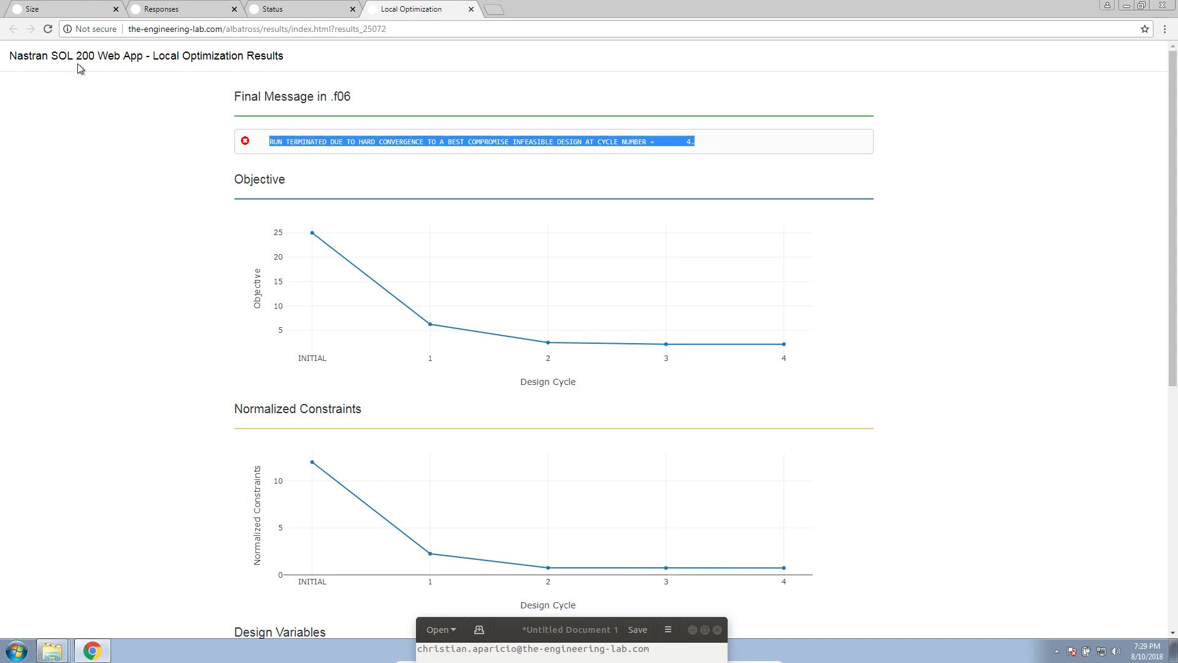
- Filter the Responses table to the maximum constraint for each design cycle and check the initial normalized constraint
left_click(153, 8)
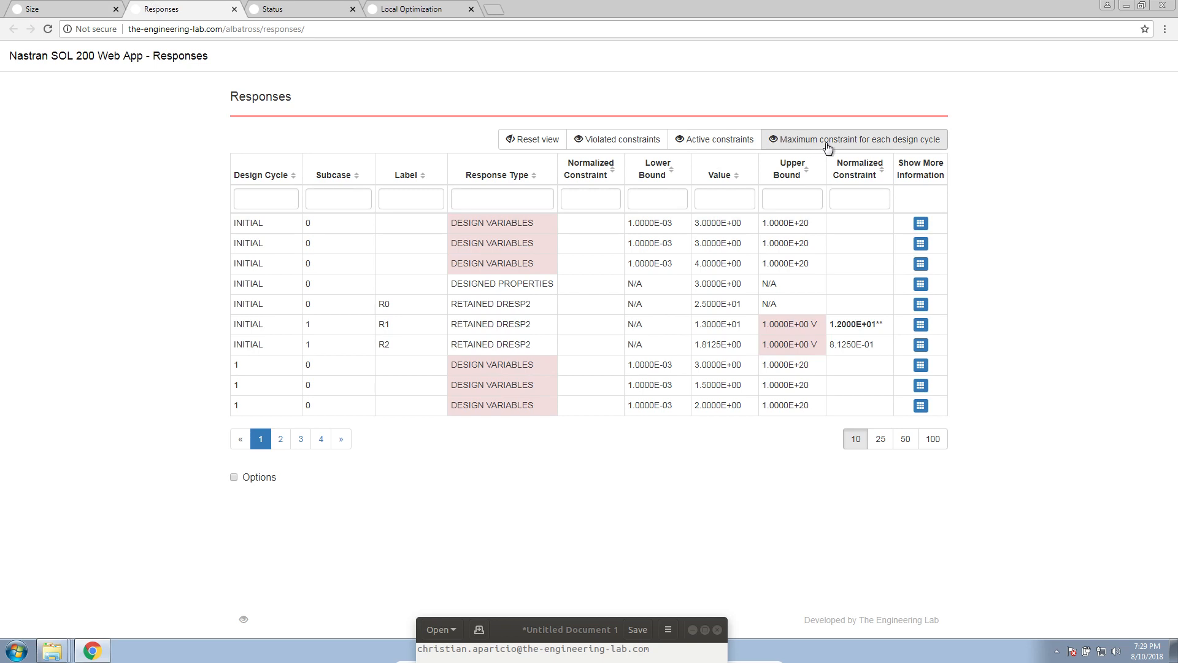
left_click(874, 144)
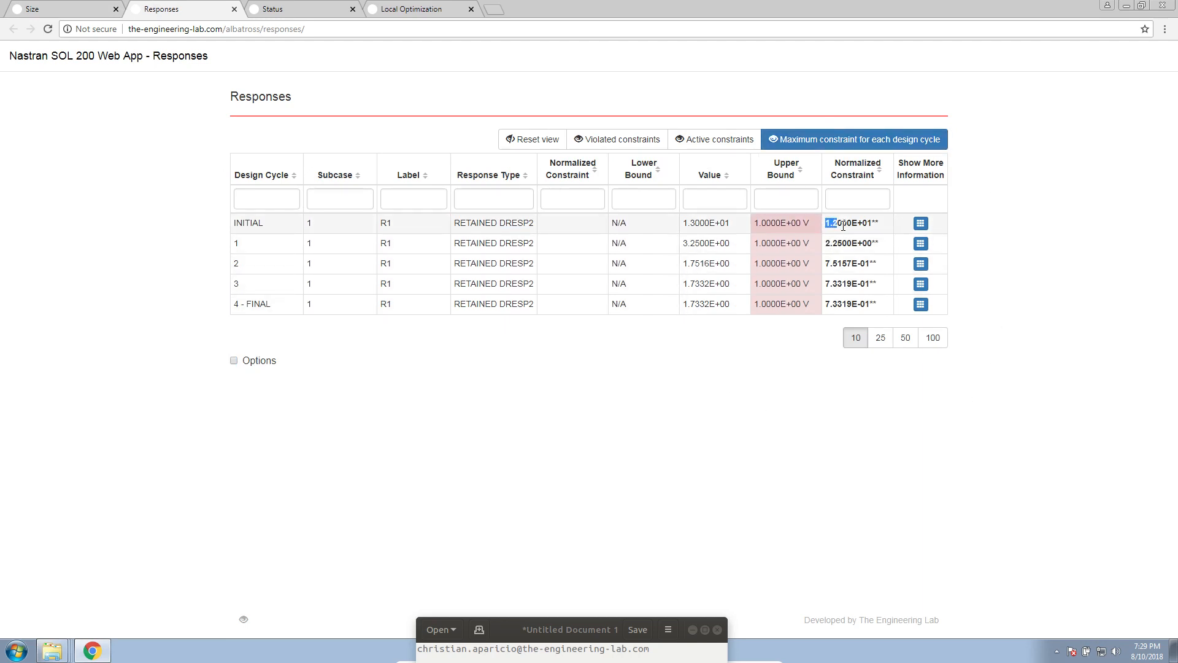
left_click_drag(843, 226, 878, 236)
left_click(871, 227)
- Compare the normalized constraints of the initial design and design cycle 1 between the local optimization plot and the Responses table
left_click(384, 9)
scroll(188, 315, "down", 3)
scroll(187, 315, "down", 2)
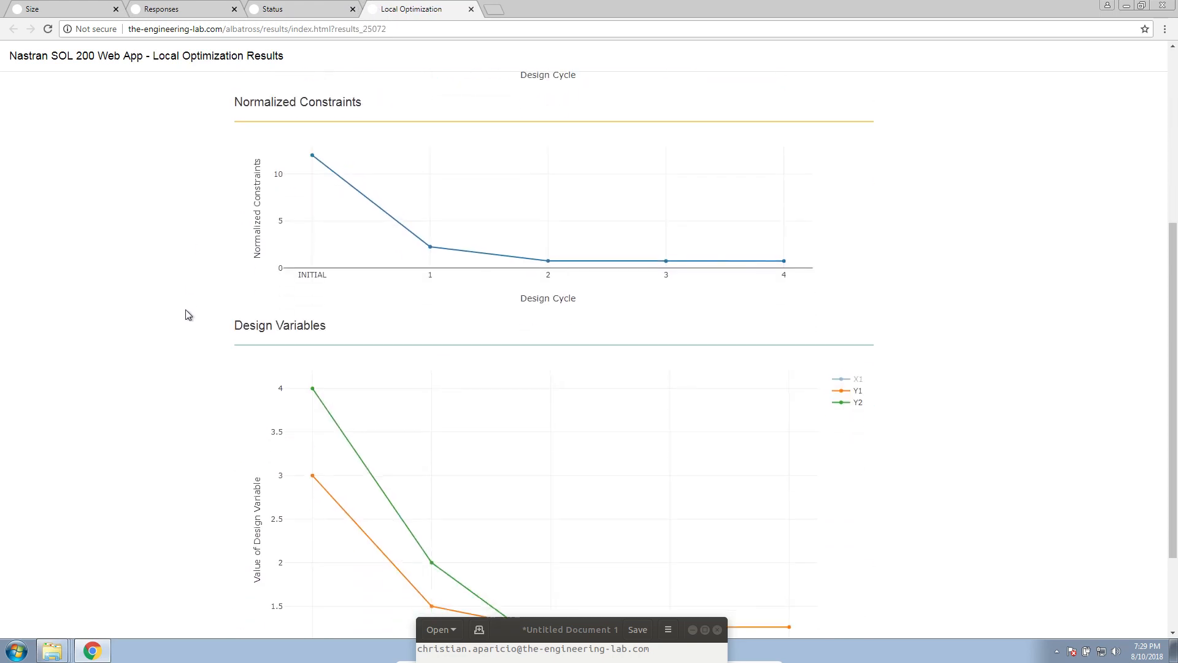
scroll(185, 314, "up", 1)
mouse_move(318, 214)
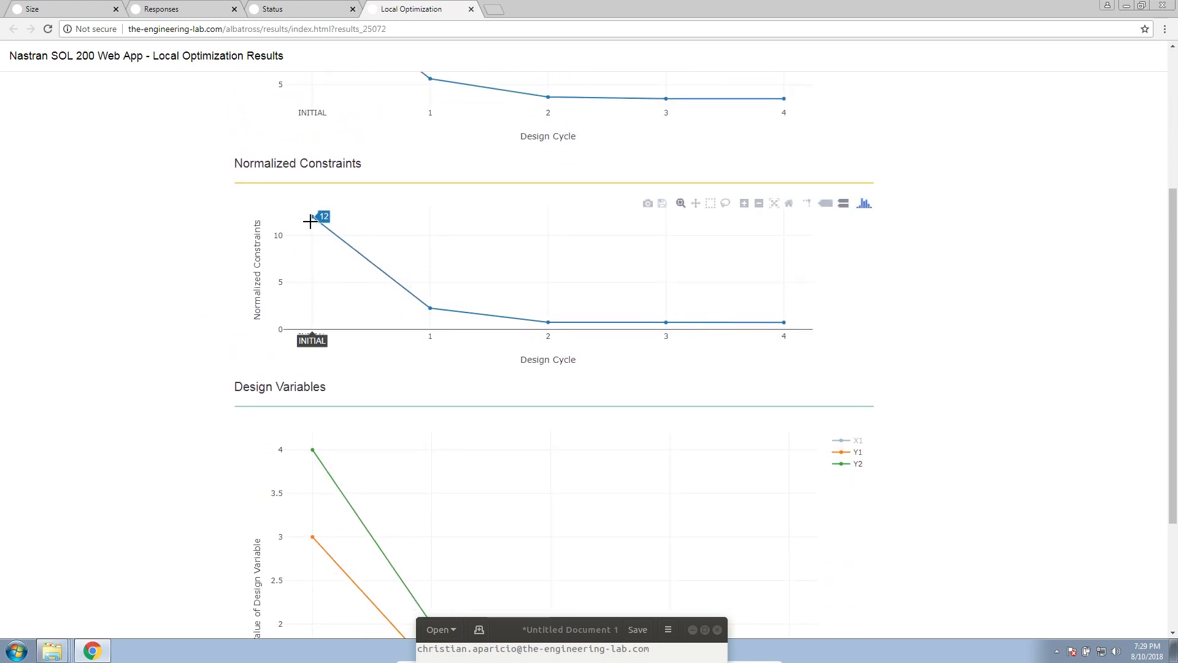
left_click(207, 14)
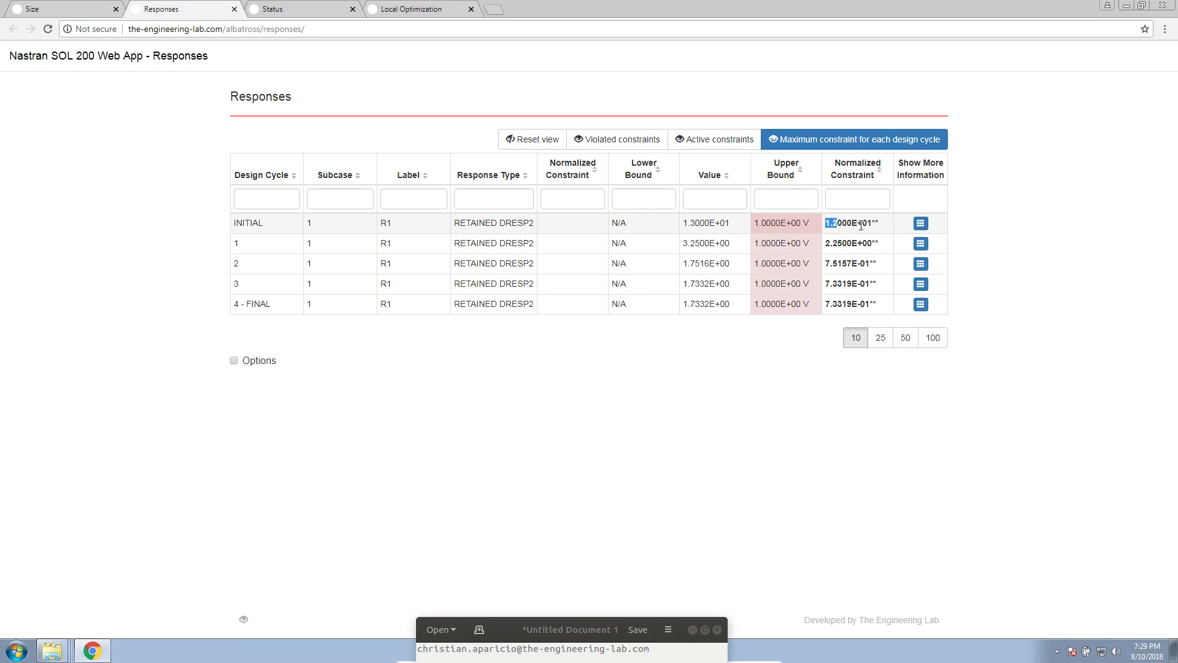
left_click_drag(860, 226, 891, 251)
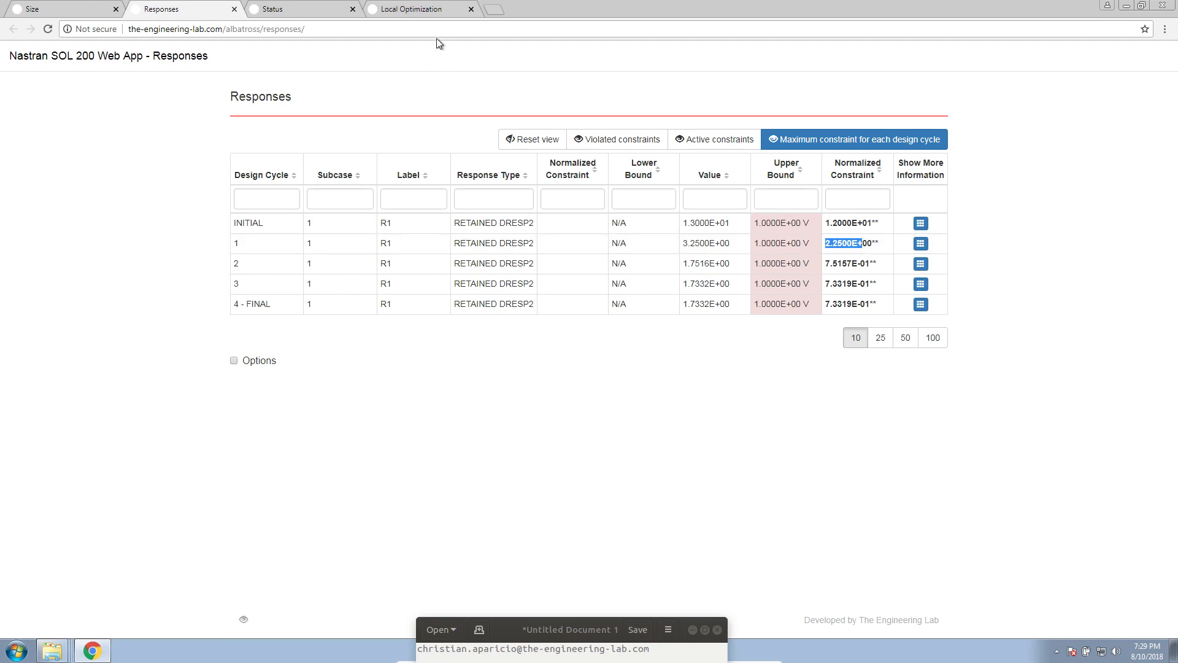
left_click(437, 9)
mouse_move(436, 307)
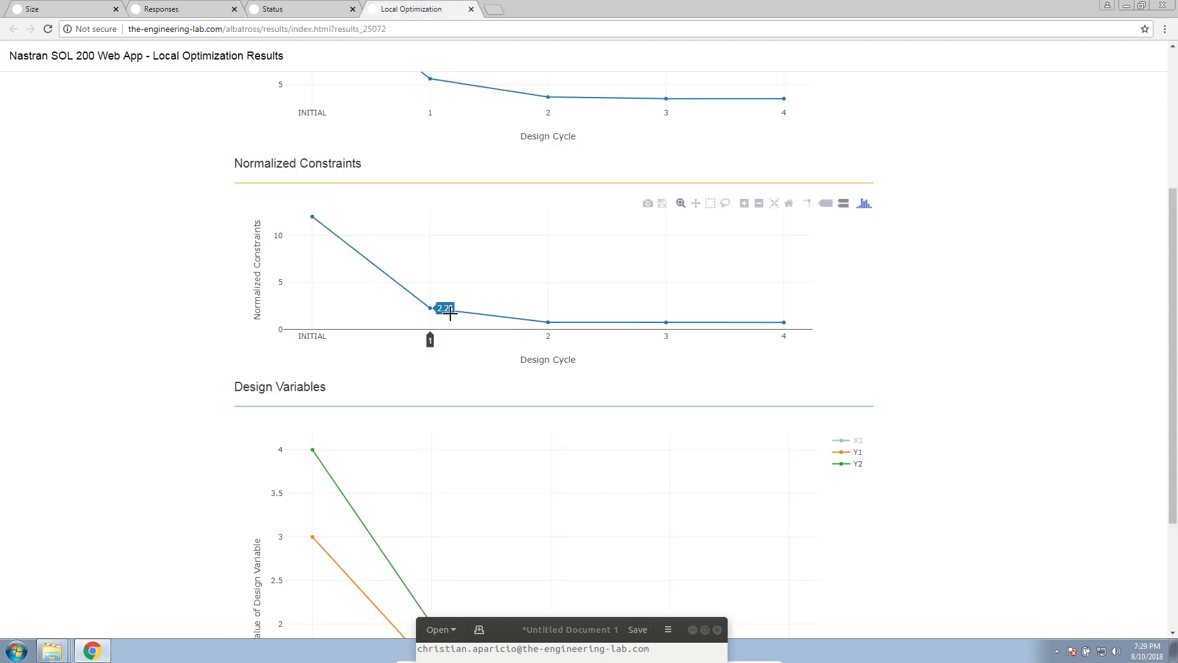
- Compare design cycle 2's normalized constraint in the plot with the Responses table, and dock the browser to half the screen
mouse_move(538, 323)
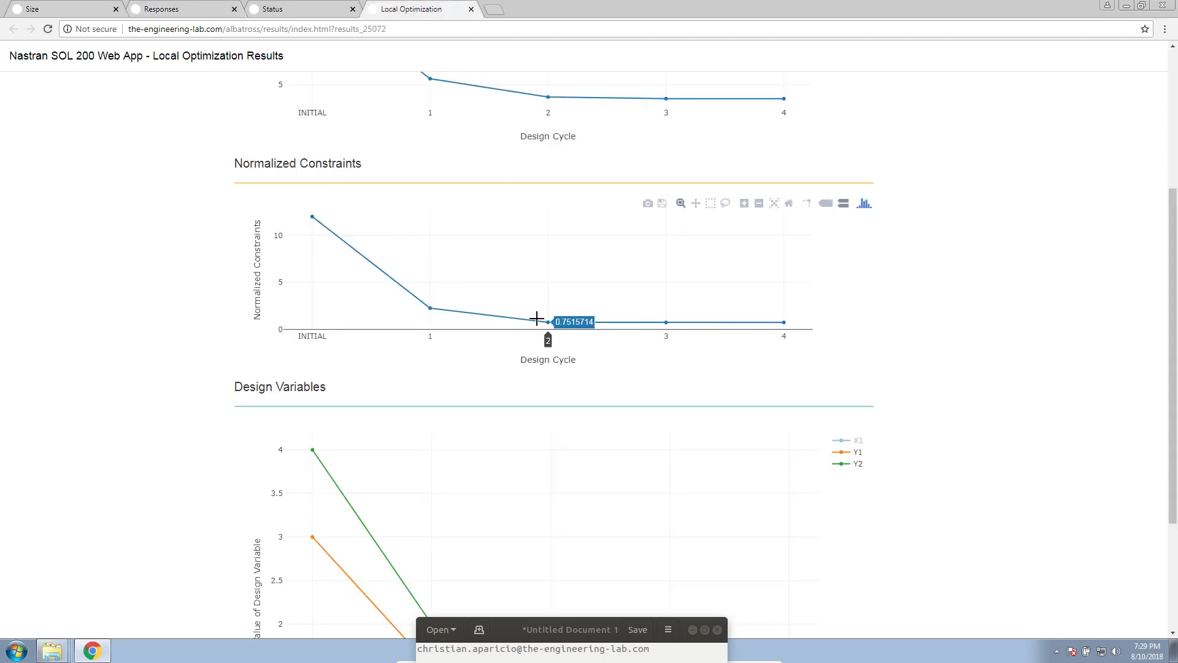
left_click(202, 10)
double_click(833, 262)
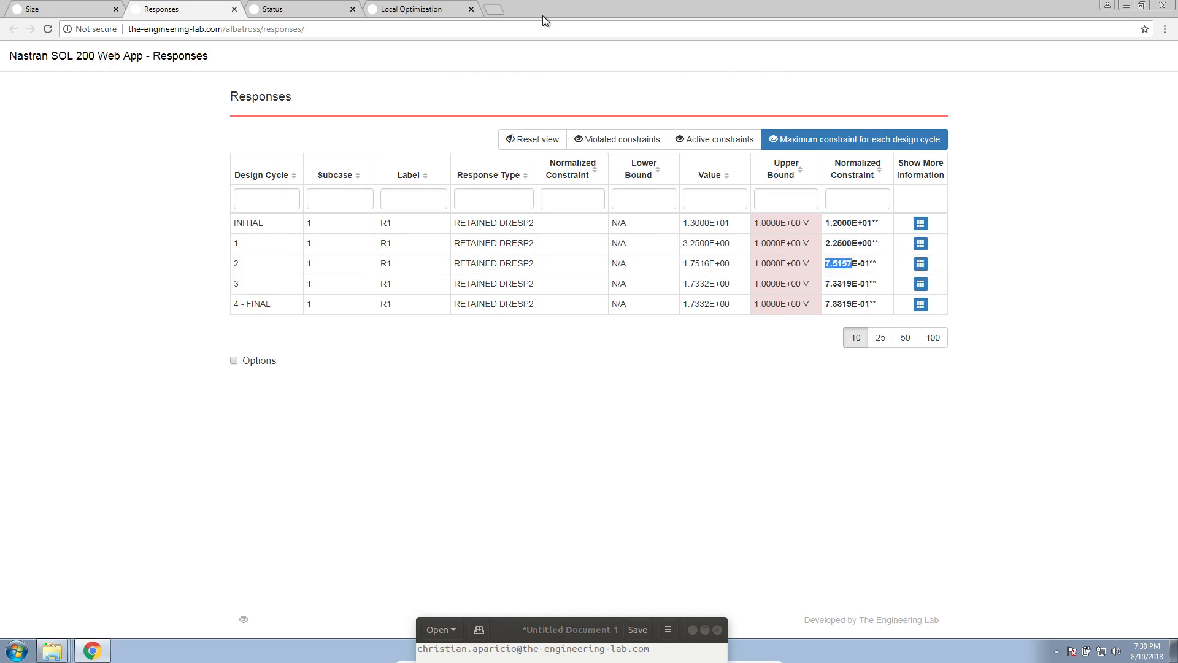
left_click_drag(555, 9, 4, 206)
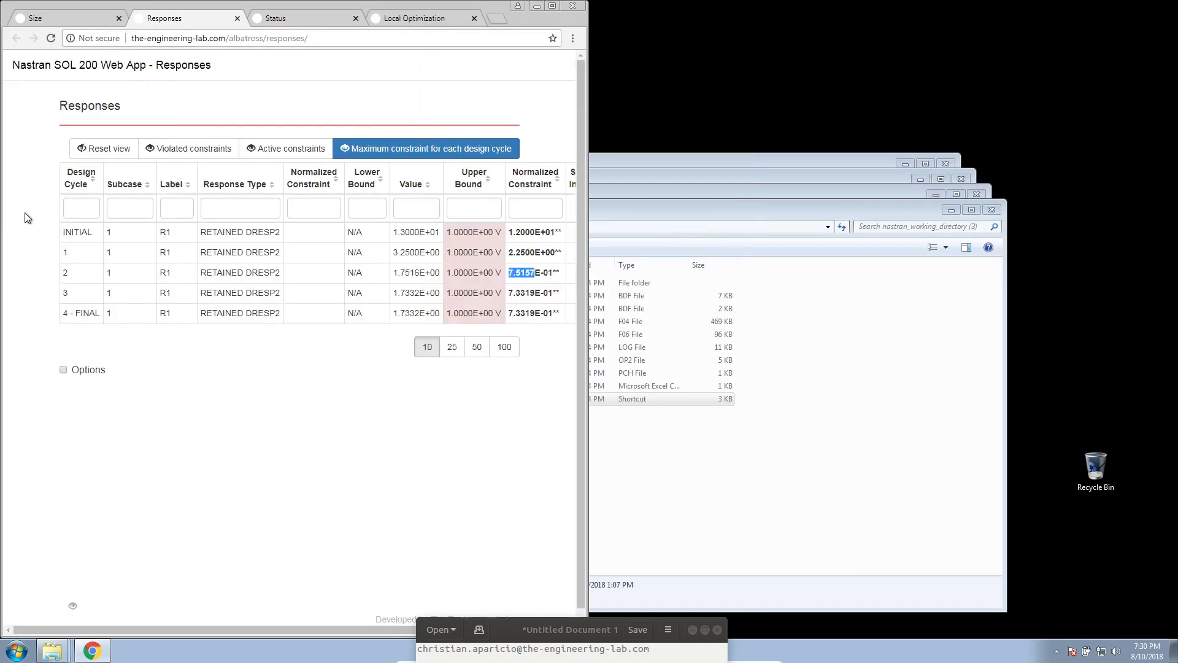
- Place the Local Optimization results in a separate window beside the Responses table and compare the normalized constraints across the design cycles
left_click_drag(393, 18, 980, 67)
left_click_drag(850, 59, 1176, 75)
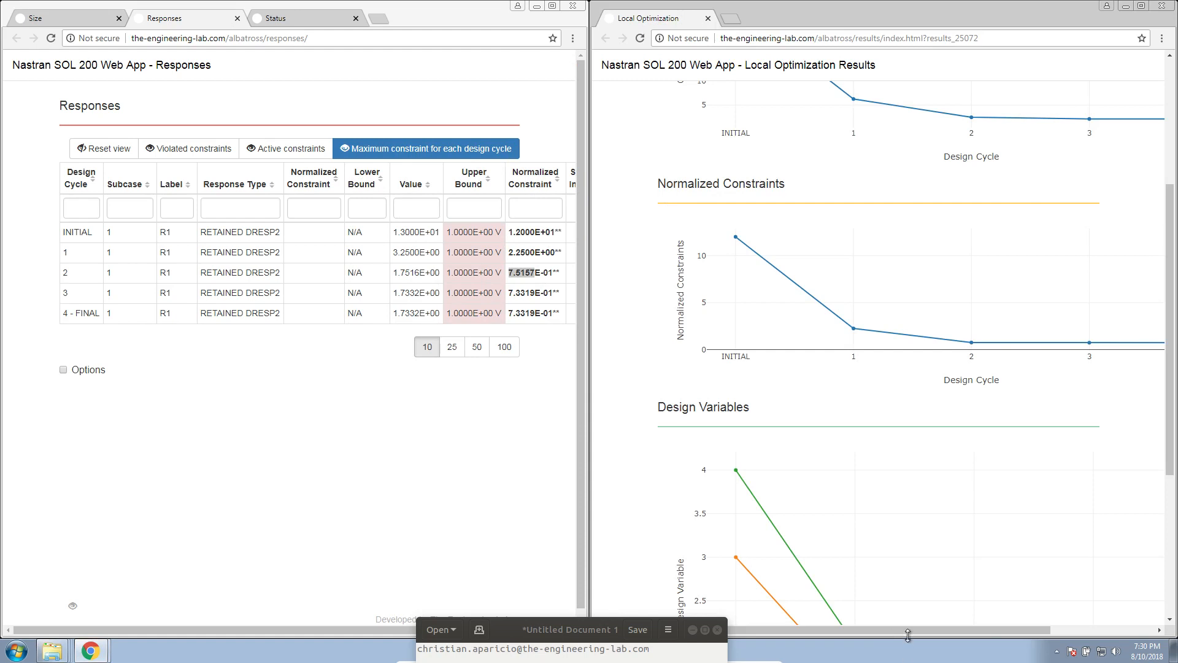
left_click_drag(907, 632, 992, 630)
left_click(480, 462)
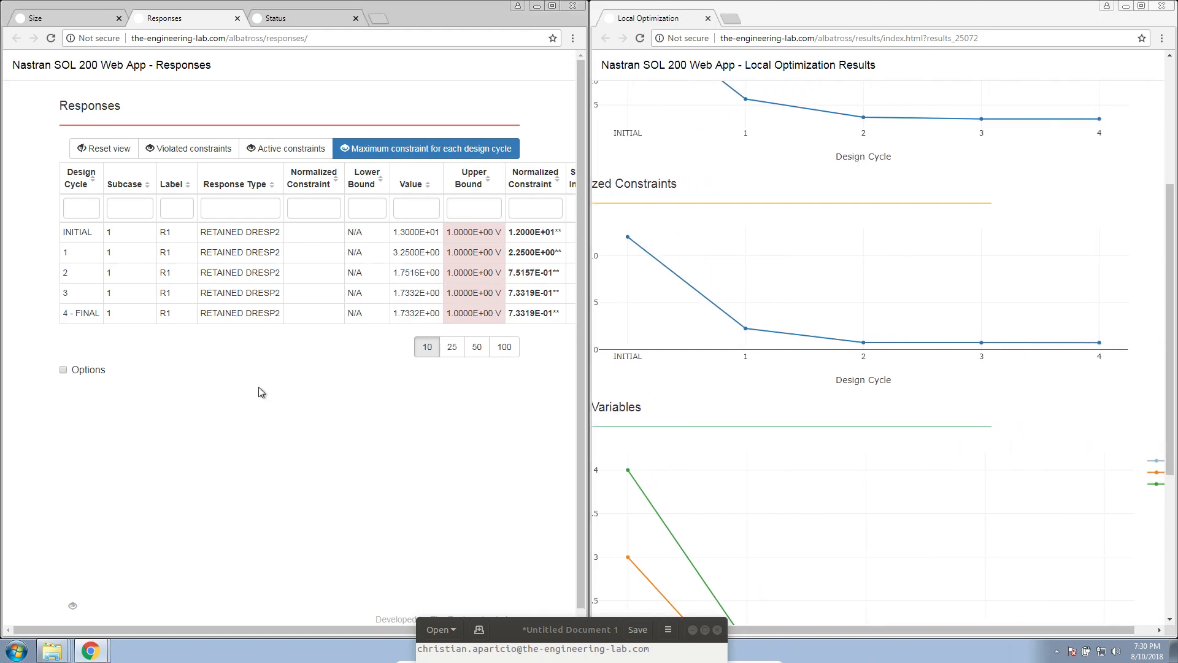
- Maximize the Responses window, filter the table to violated constraints, and check the initial upper bounds of R1 and R2
double_click(448, 14)
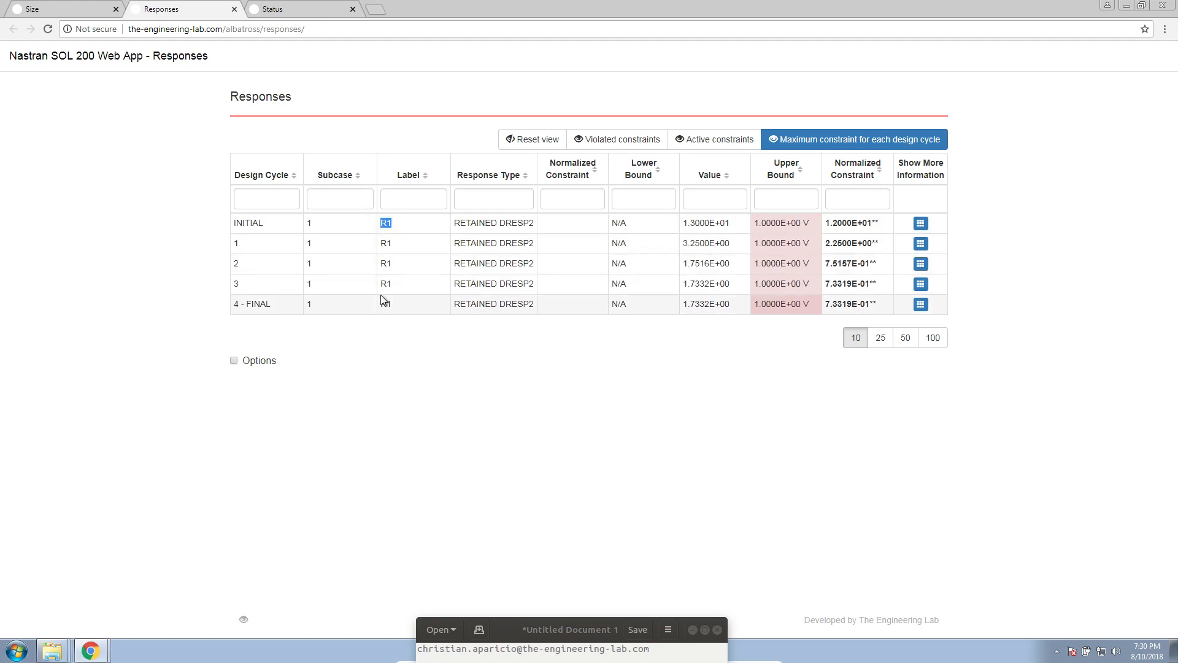
left_click(739, 120)
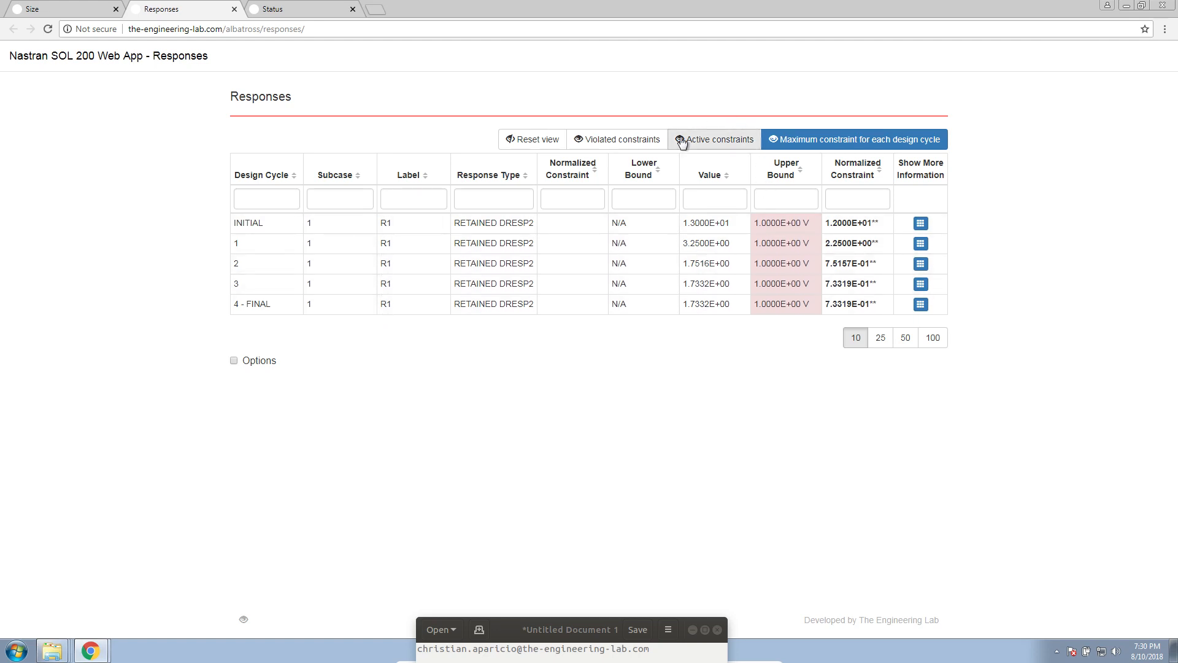
left_click(595, 142)
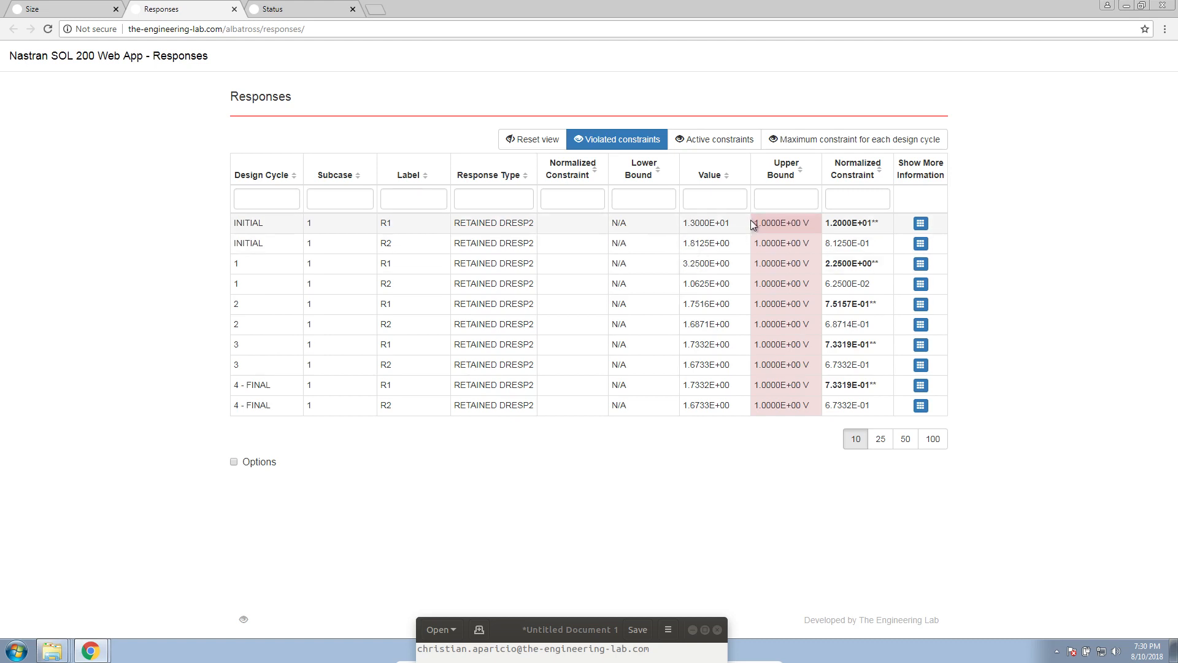
left_click_drag(753, 224, 800, 223)
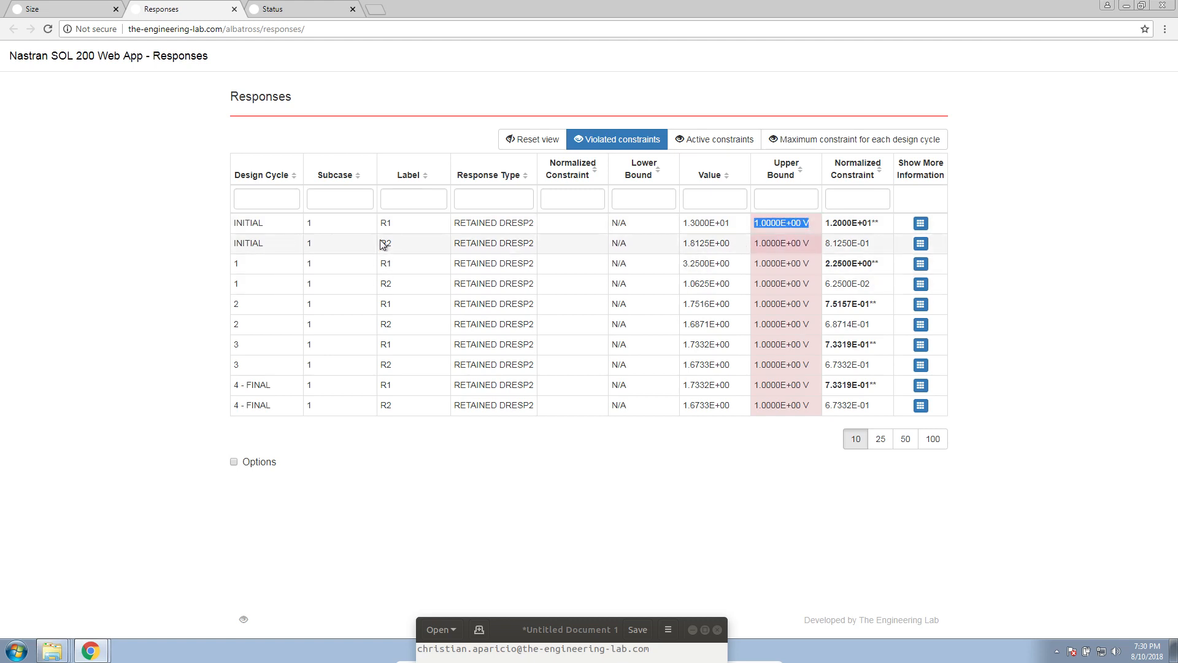
left_click_drag(381, 240, 419, 245)
left_click_drag(753, 243, 823, 245)
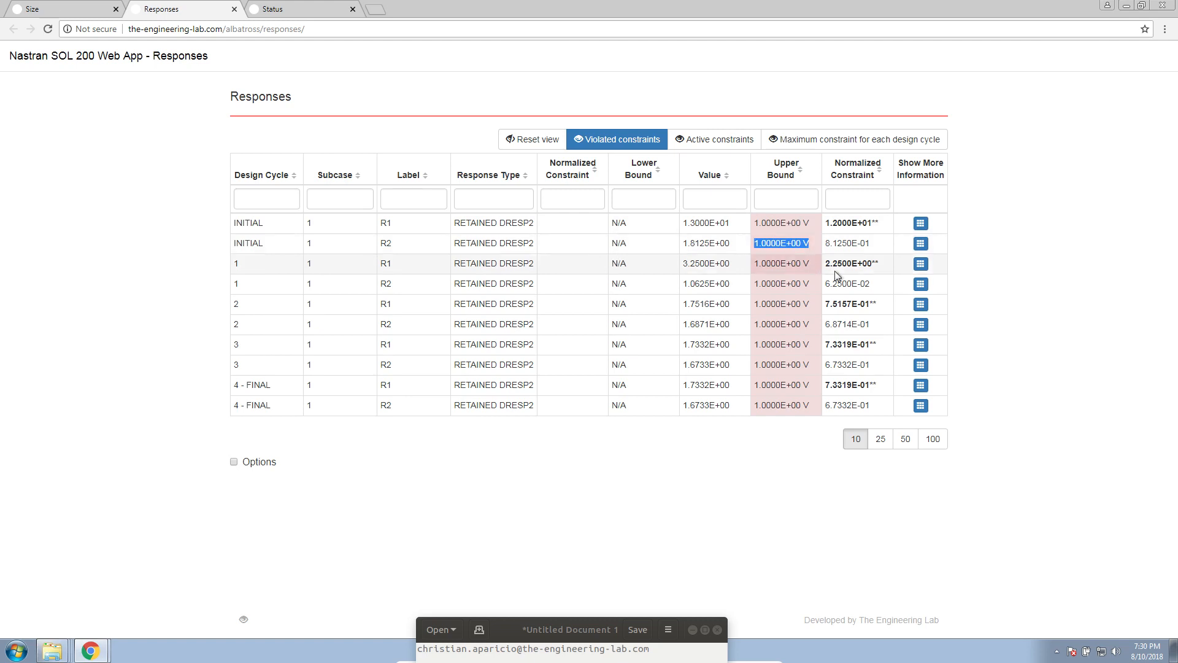
- Set the upper allowed limit of equation constraint R2 to 3 in the Size web app
left_click(59, 9)
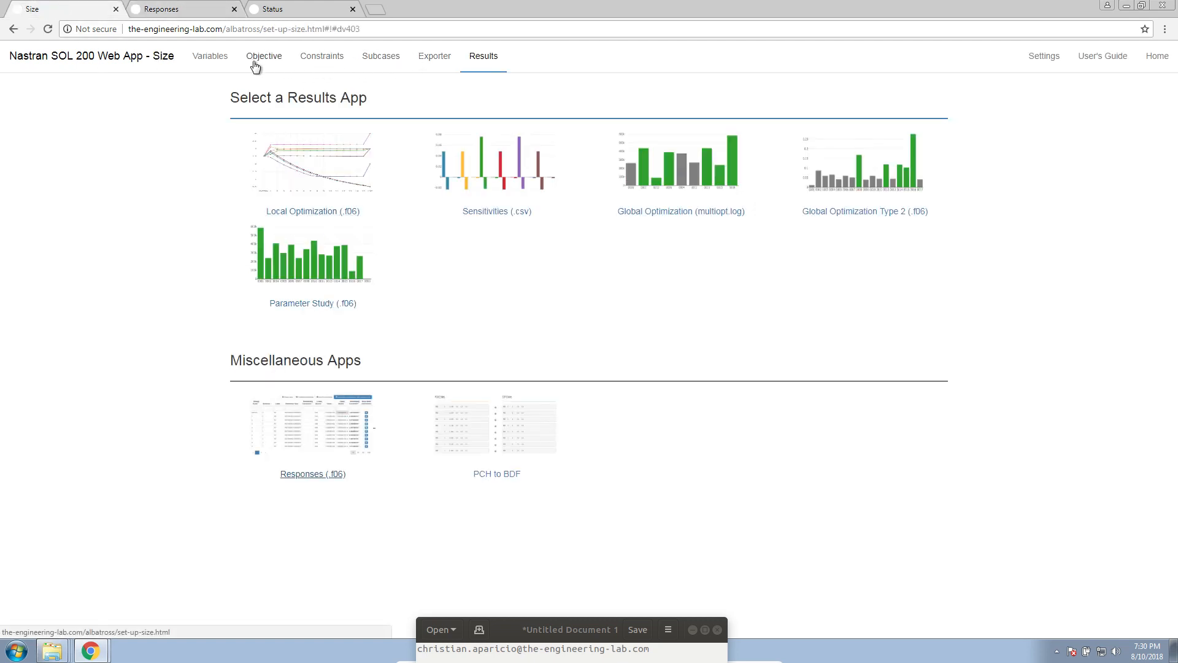
left_click(300, 56)
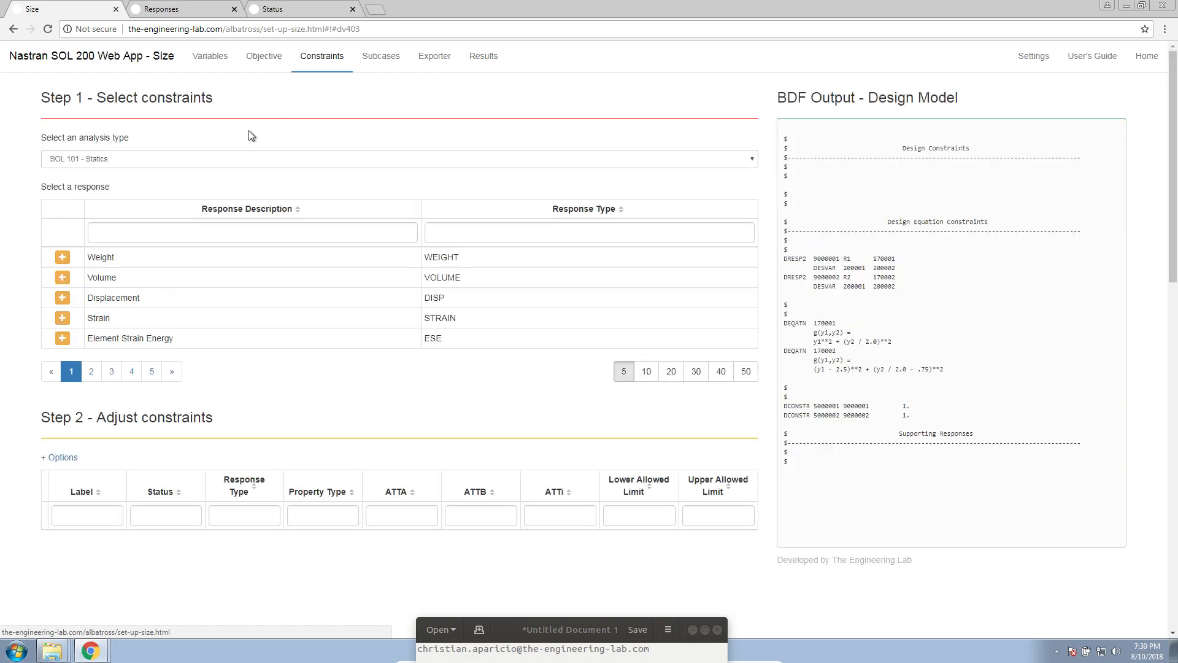
scroll(178, 288, "down", 10)
left_click(725, 280)
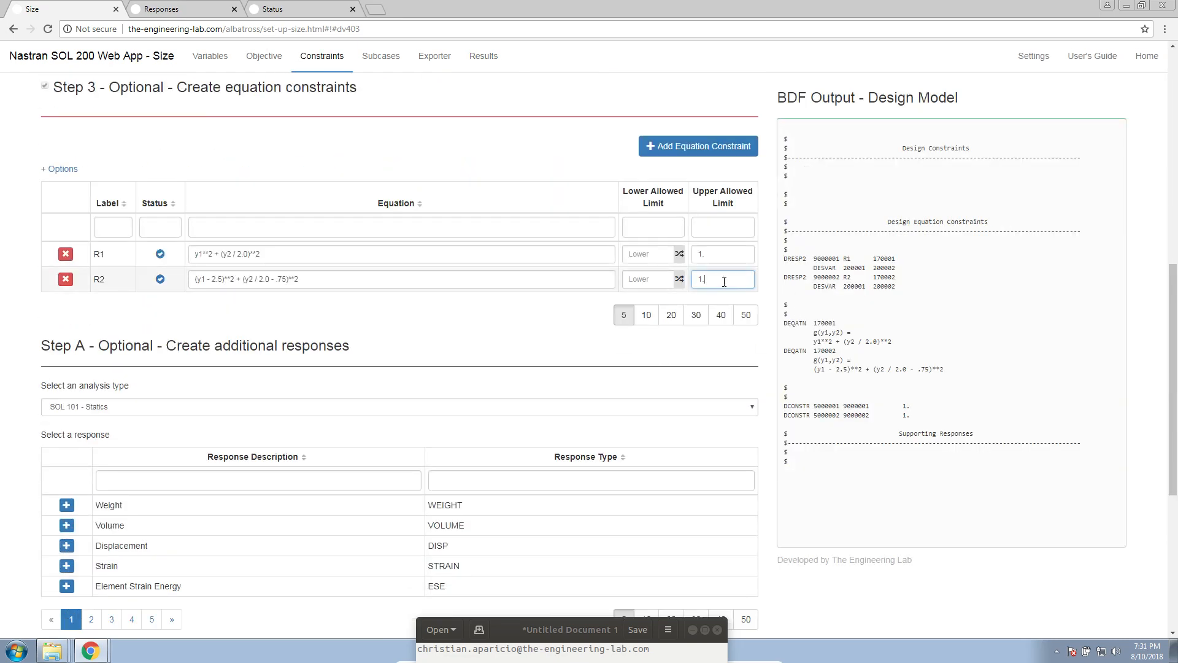
type("3")
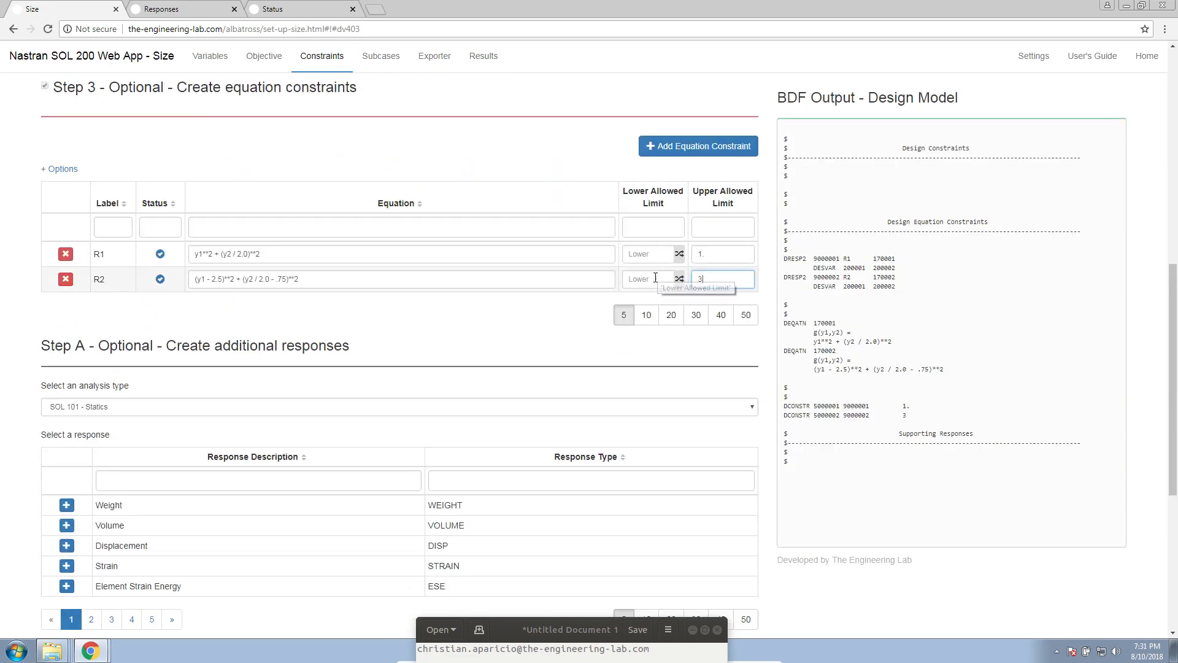
key("Tab")
left_click(567, 352)
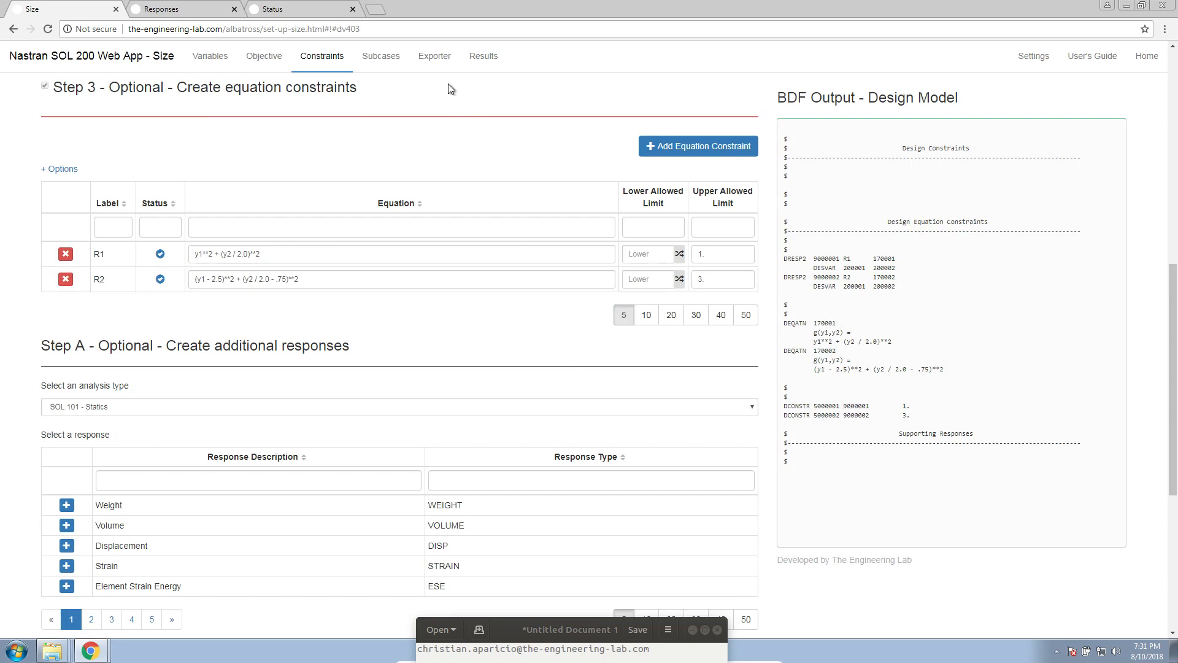
- Export the BDF files with the Auto Execute MSC Nastran option and keep the downloaded zip
left_click(441, 55)
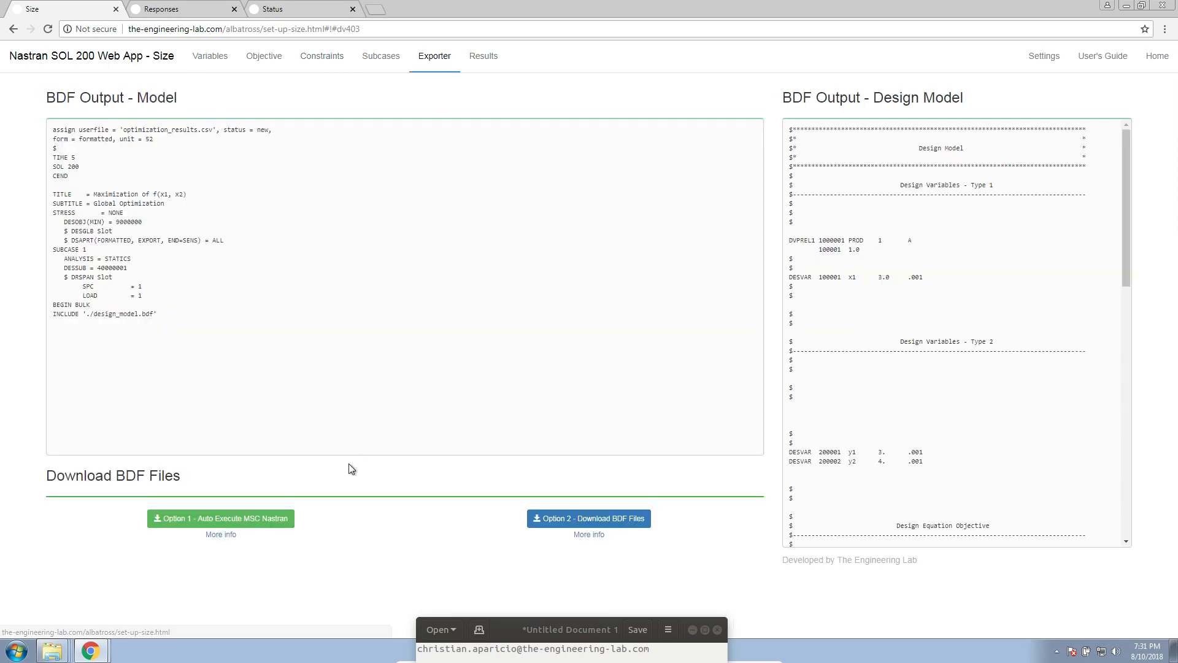
left_click(284, 519)
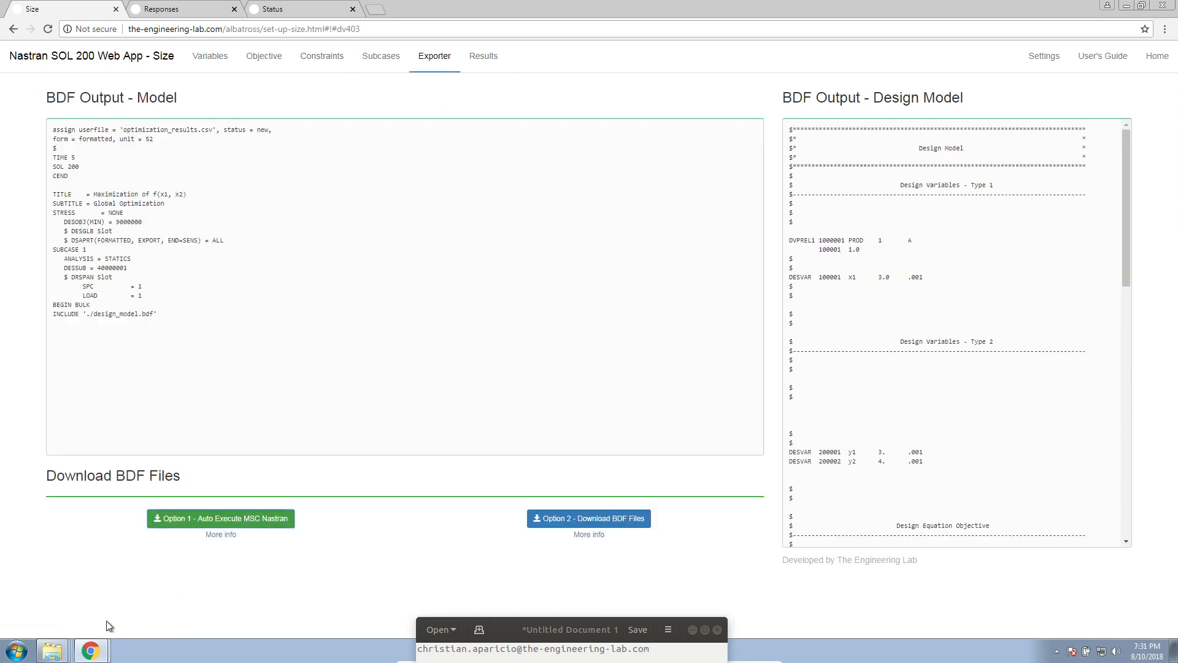
left_click(61, 543)
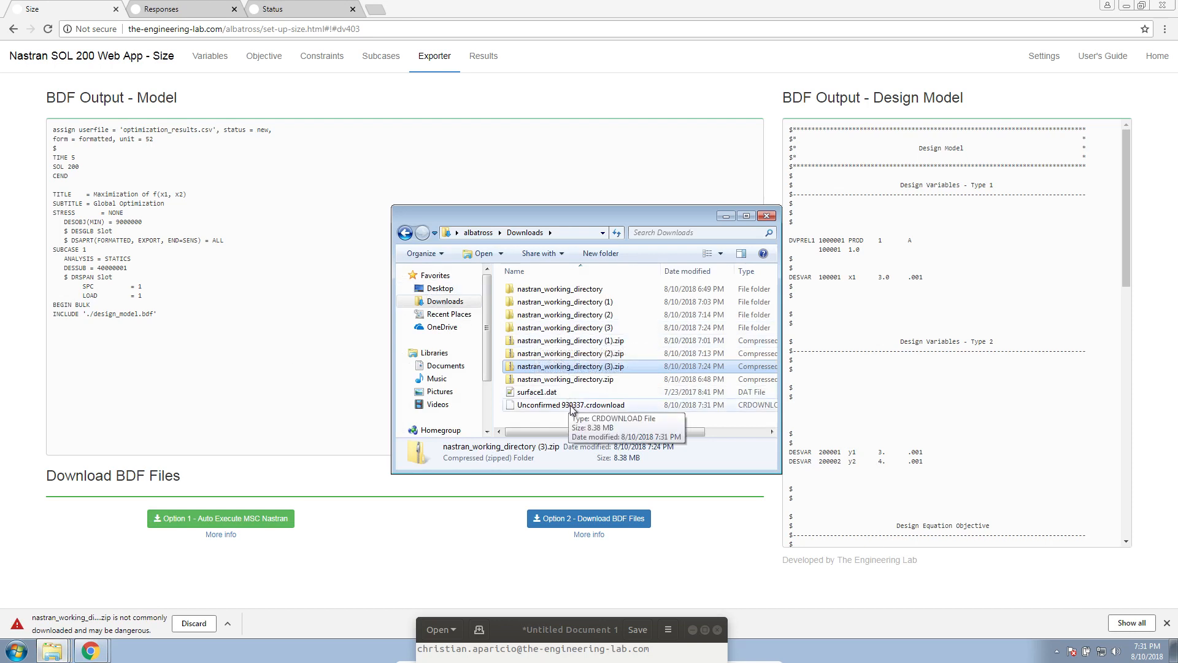
left_click(227, 623)
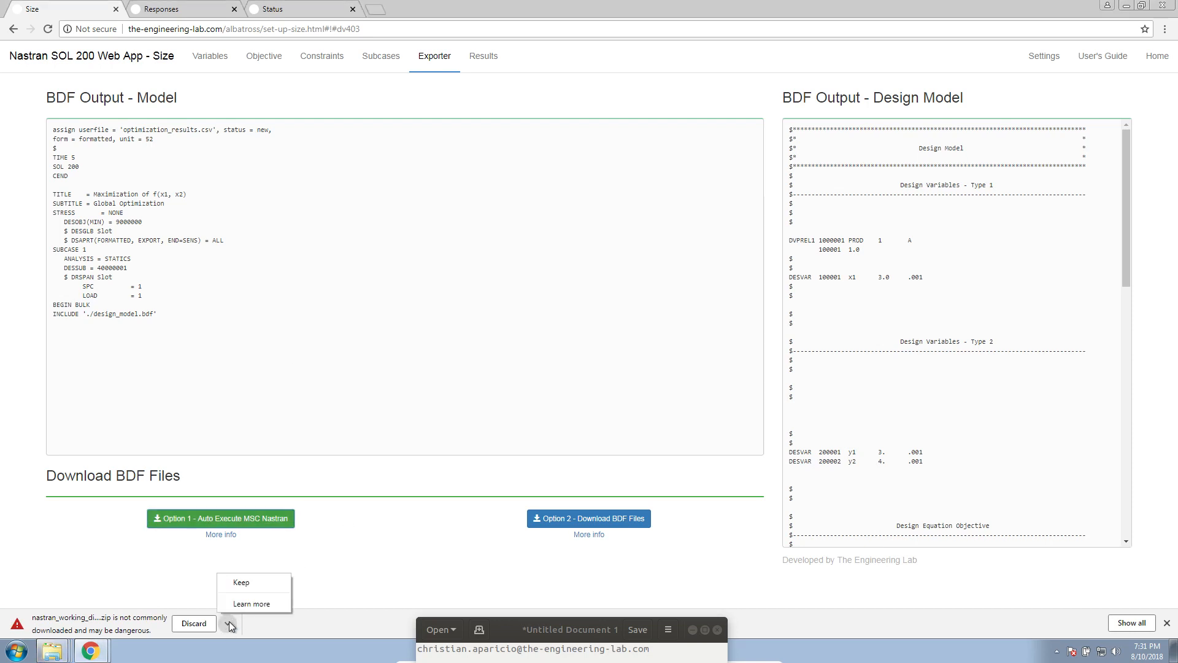
left_click(241, 583)
- Extract nastran_working_directory (4).zip in the Downloads folder
right_click(69, 650)
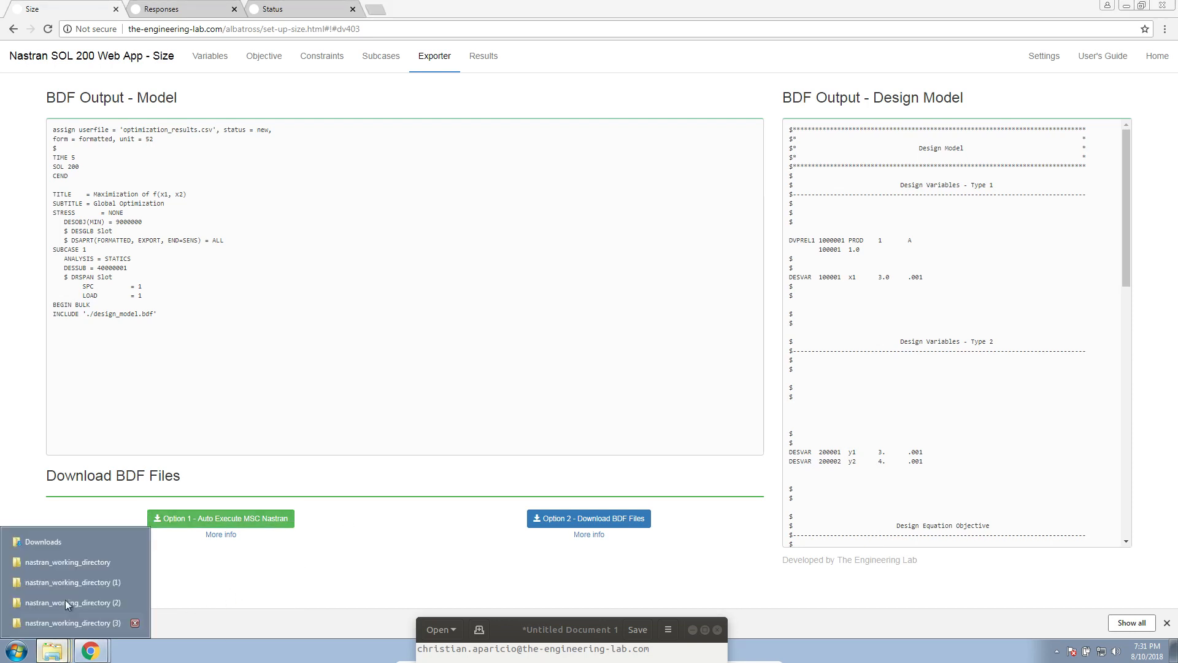
left_click(85, 543)
left_click(560, 406)
right_click(559, 411)
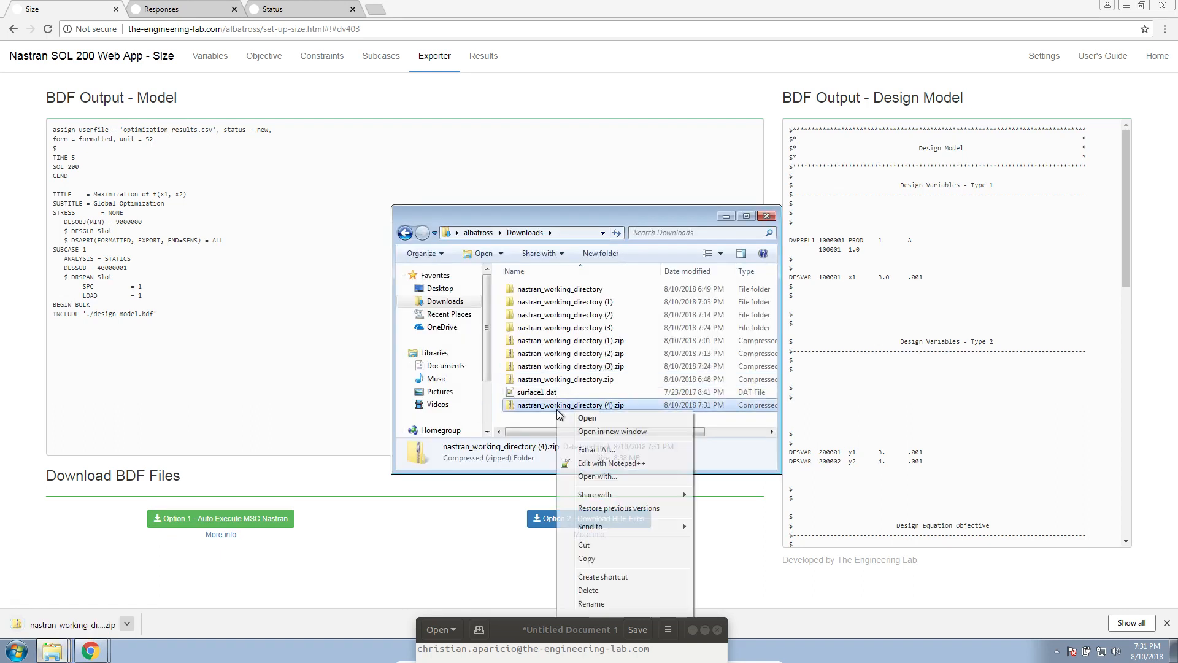
left_click(594, 449)
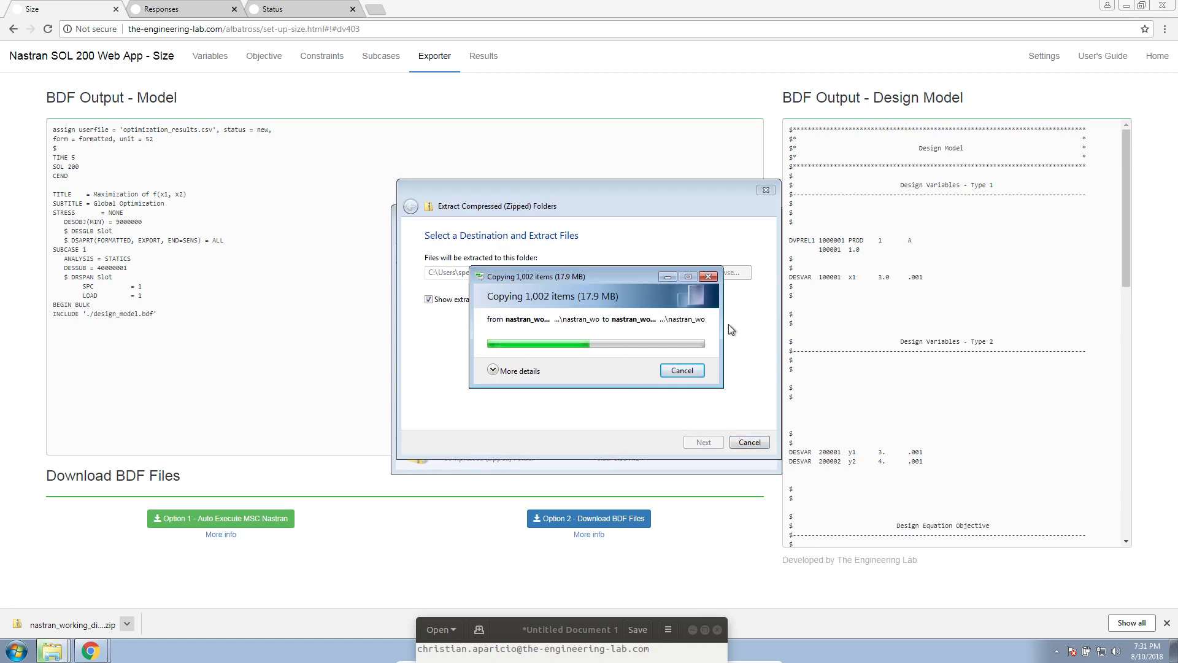
- Move the text document window out of the way and run Start MSC Nastran from the extracted nastran_working_directory (4) folder, allowing it to open
left_click_drag(594, 633, 277, 473)
left_click(235, 376)
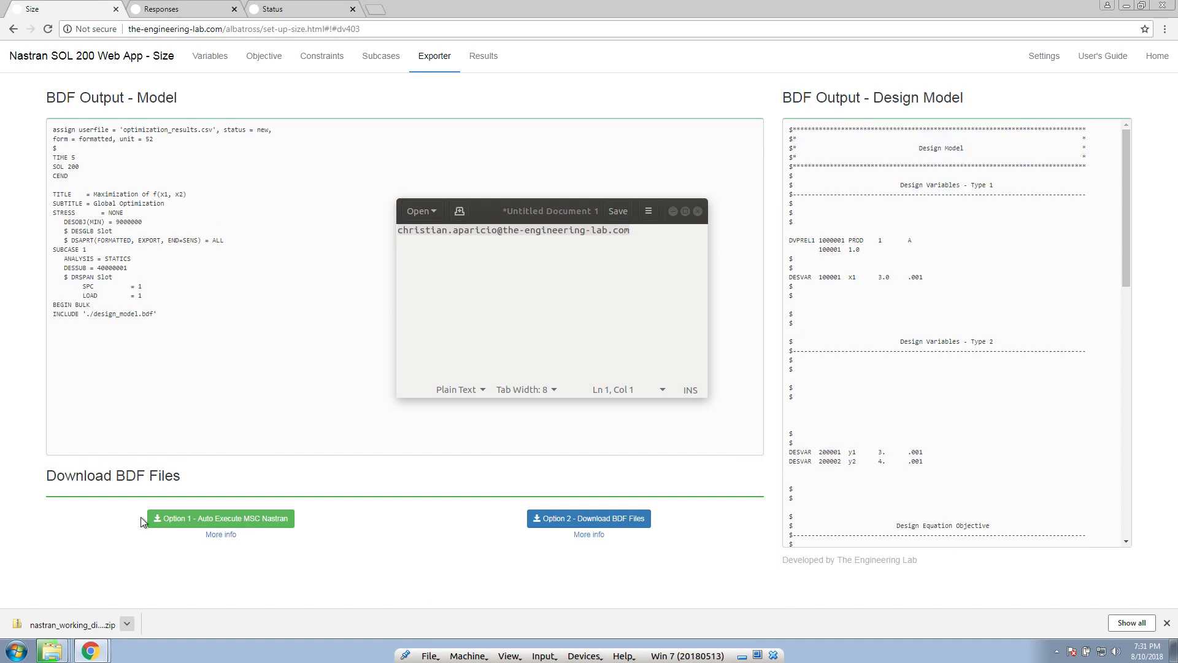
right_click(50, 653)
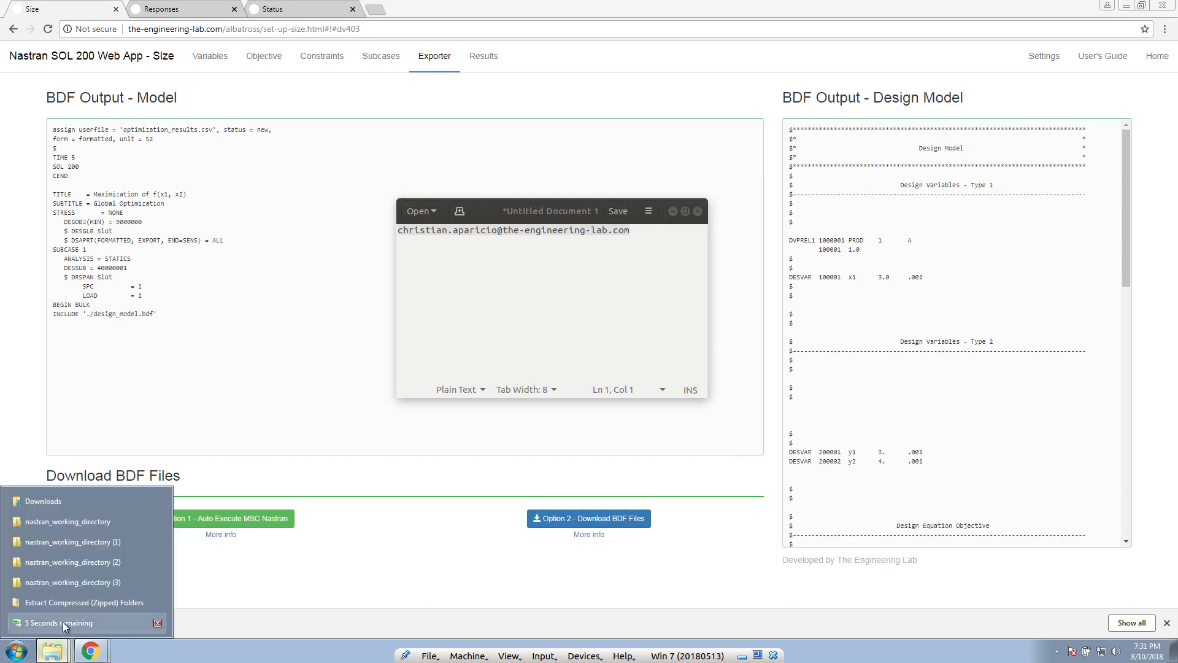
left_click(101, 498)
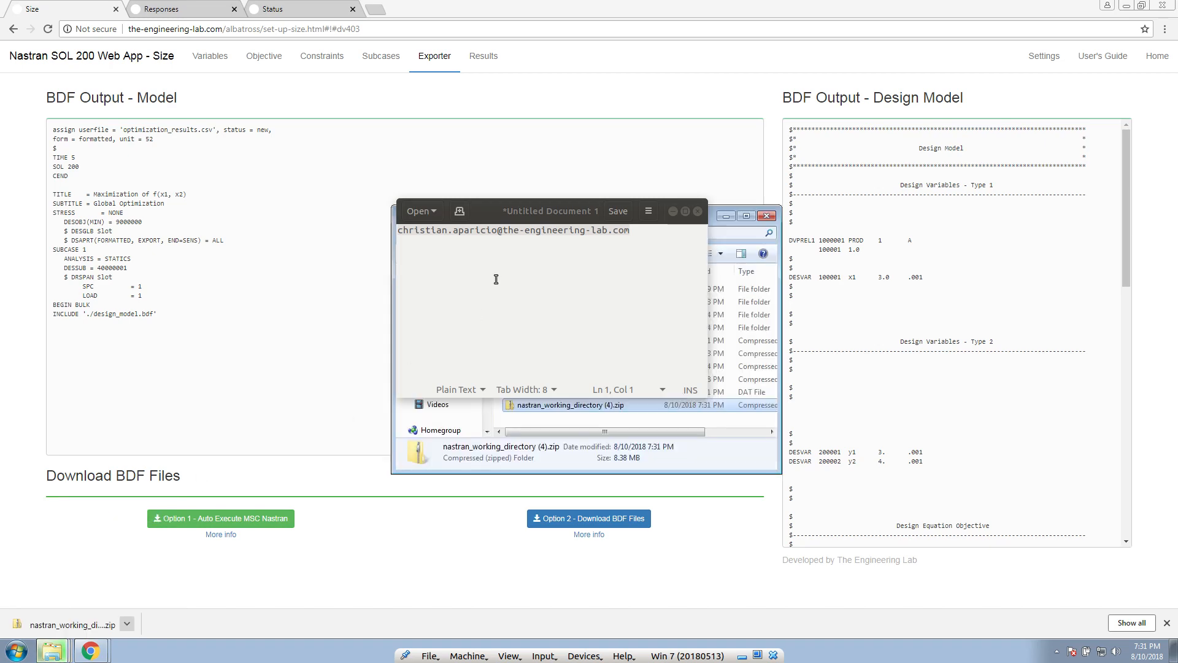
left_click_drag(522, 221, 1017, 603)
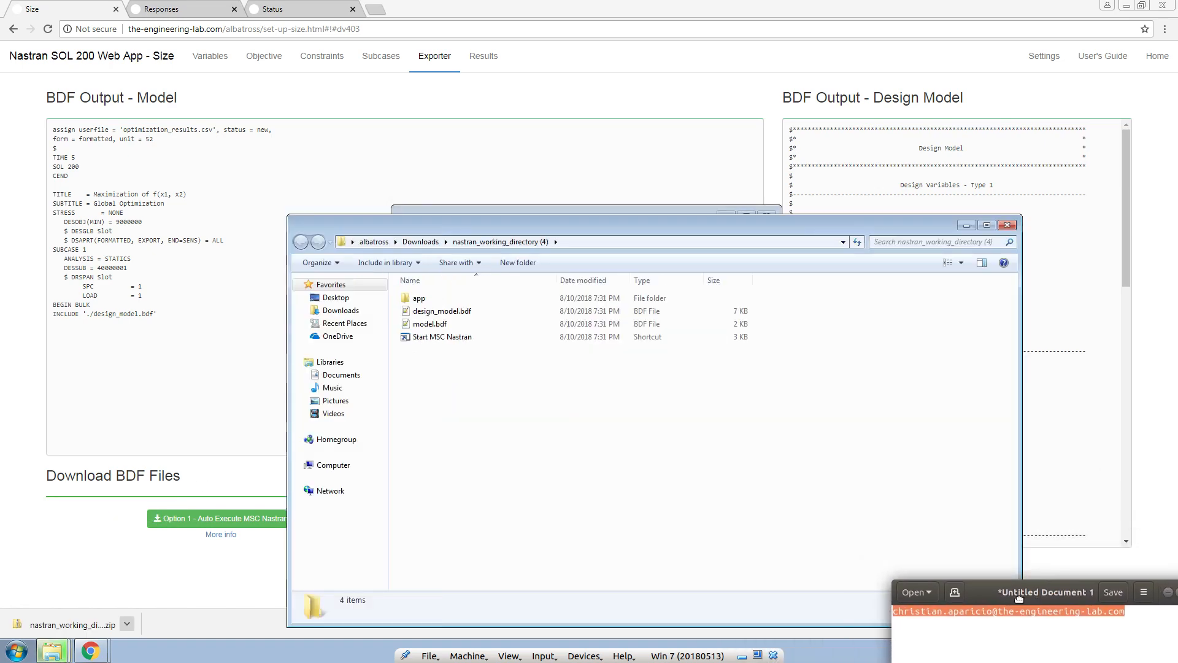
double_click(480, 336)
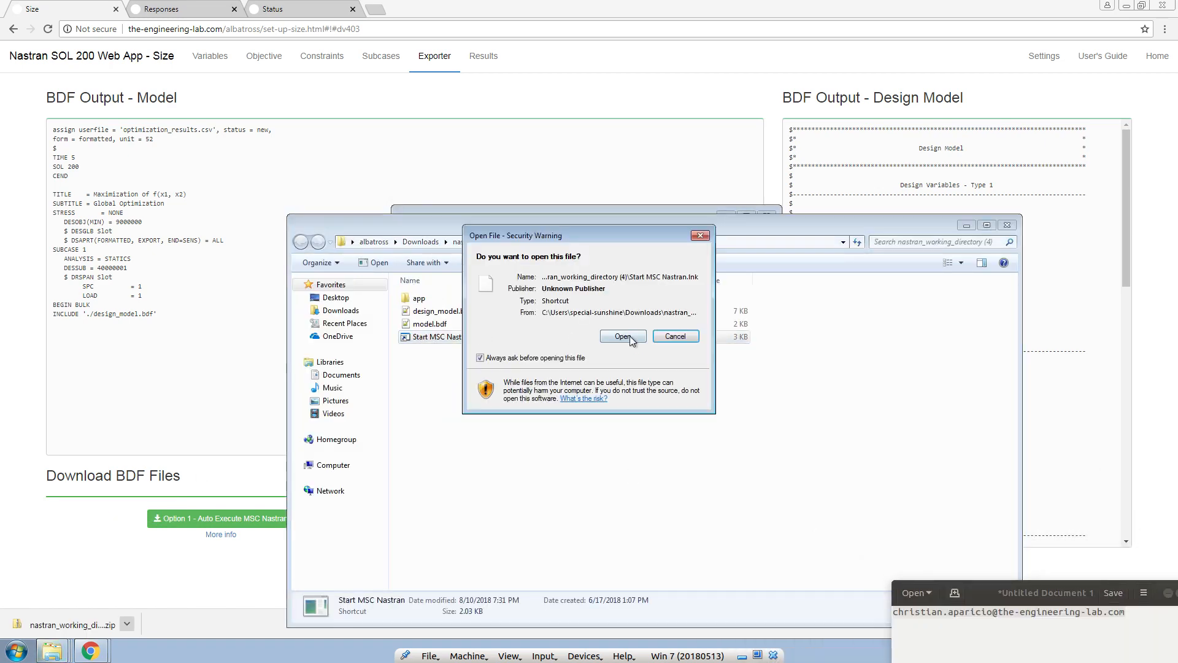
left_click(630, 337)
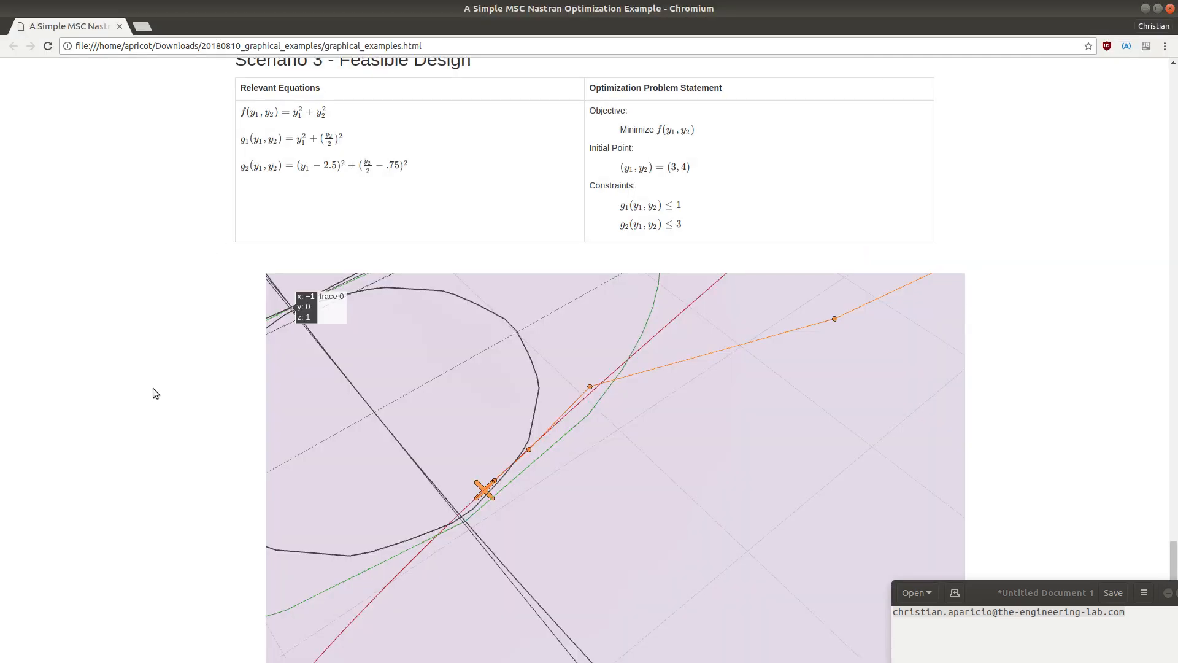
- Review the Scenario 3 - Feasible Design problem statement in Chromium and reset its 3D plot to inspect Optimization Path 3
scroll(153, 388, "up", 3)
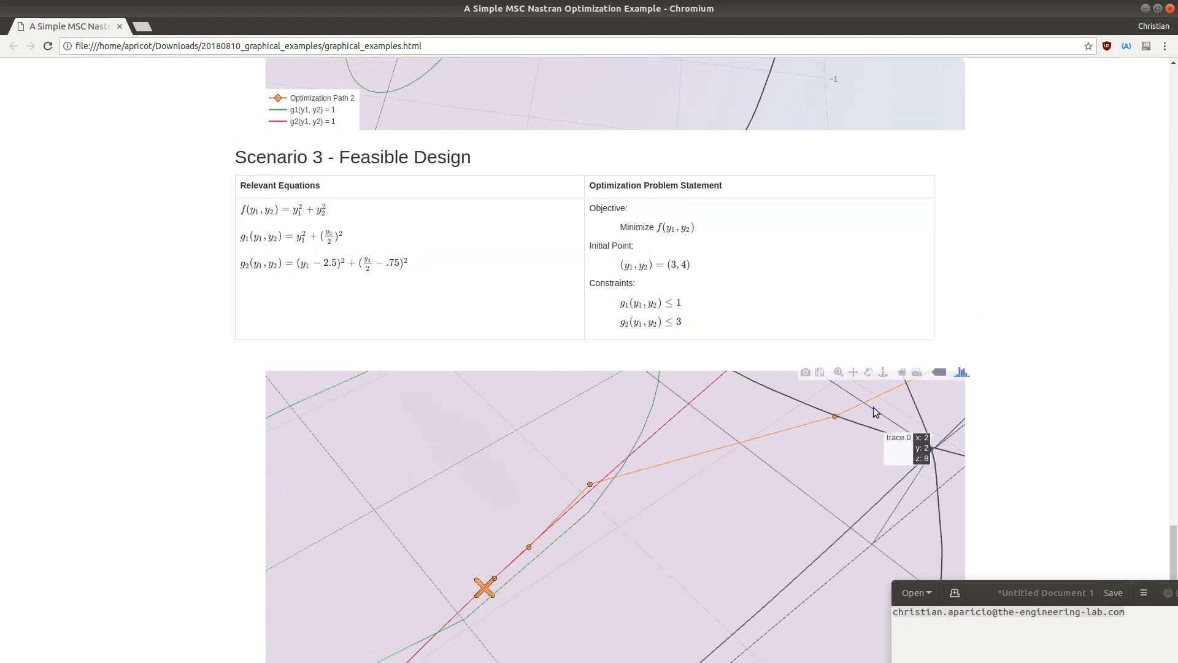
left_click(902, 373)
scroll(240, 456, "down", 6)
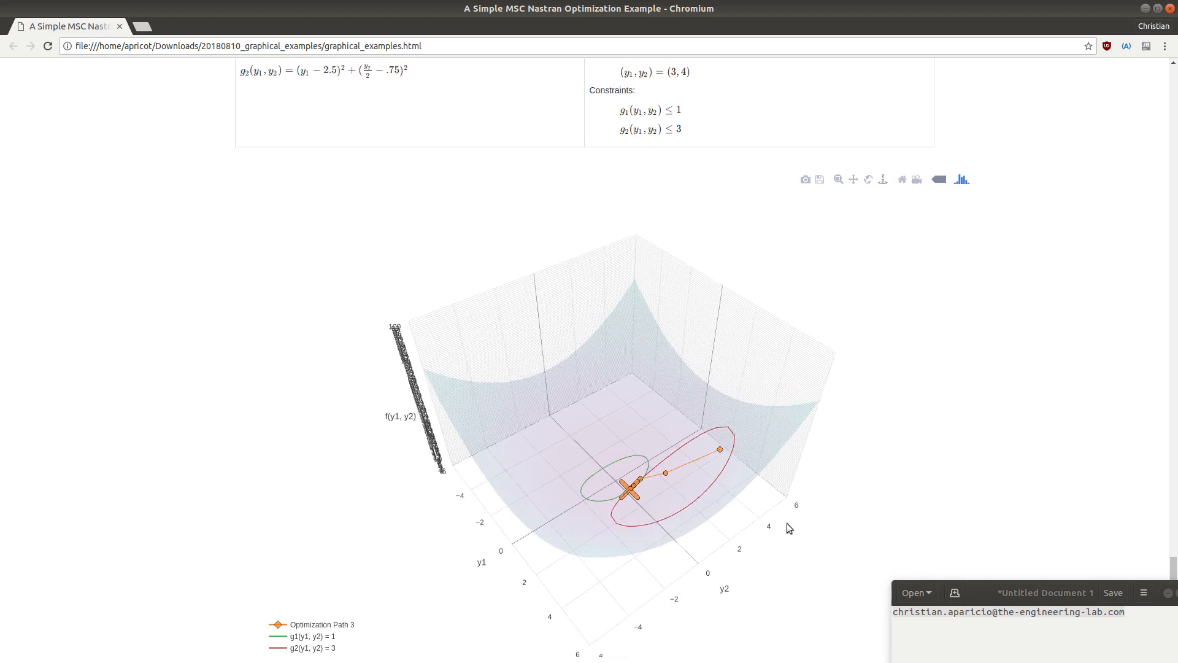
scroll(786, 523, "up", 5)
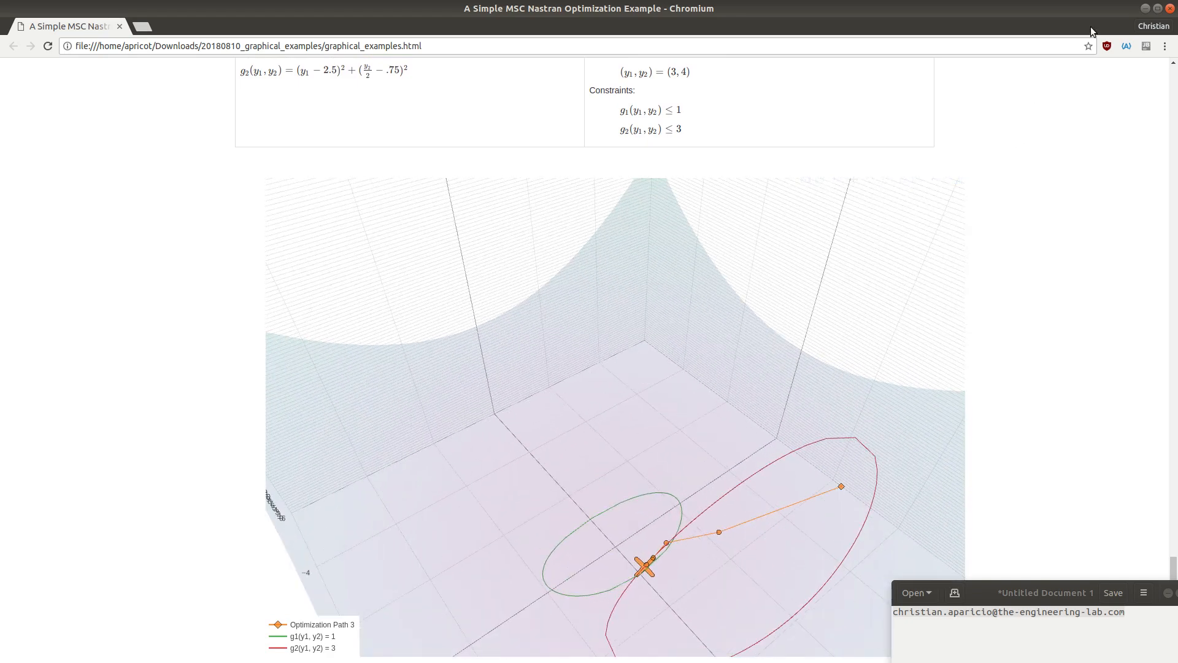
- Return to the new local optimization results and read the final .f06 message about the run's termination
left_click(1145, 8)
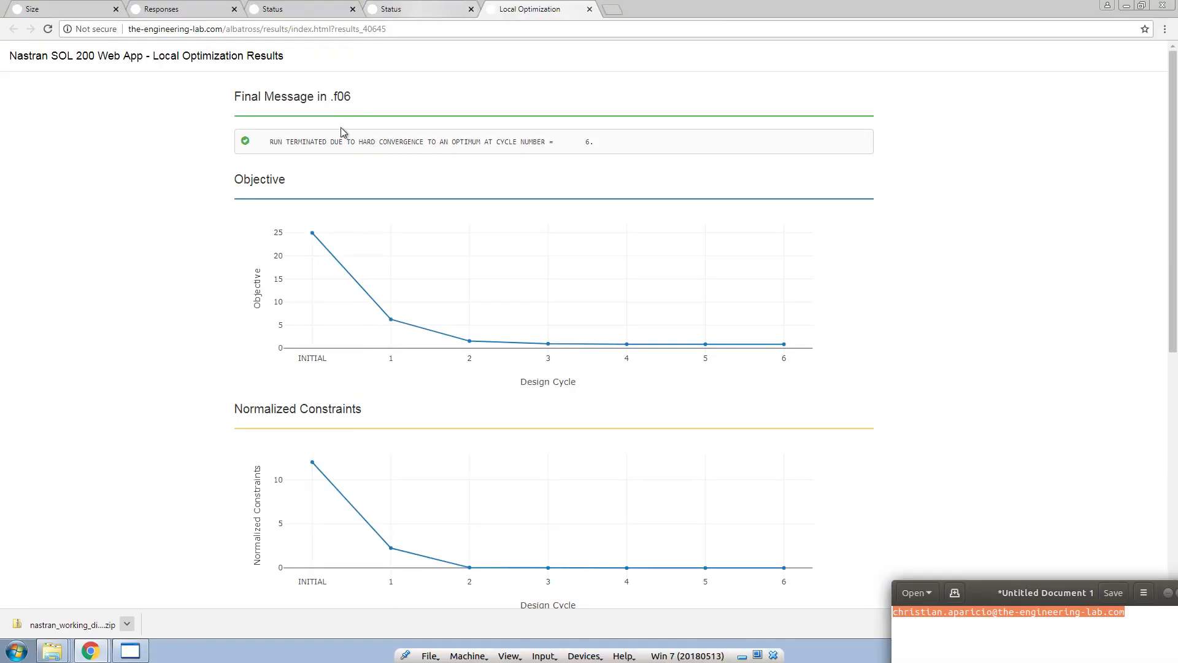
left_click_drag(278, 142, 622, 143)
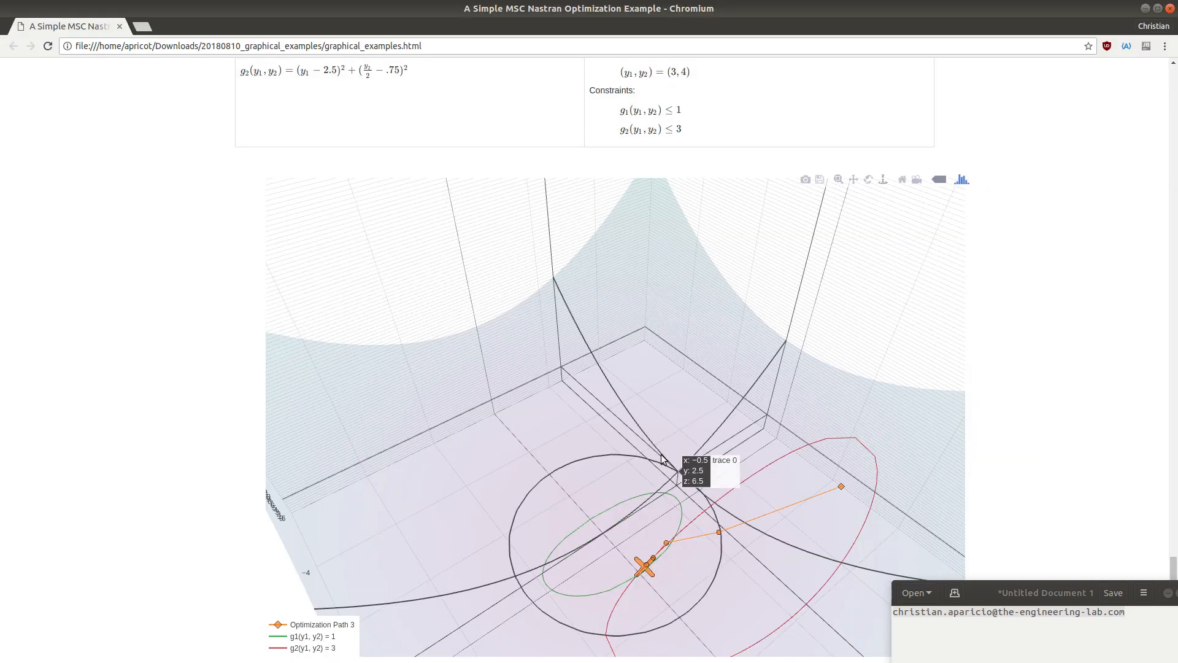
- Examine Optimization Path 3 in the Scenario 3 plot from several angles against the g1(y1, y2) = 1 and g2(y1, y2) = 3 boundaries
left_click_drag(661, 459, 549, 298)
scroll(732, 387, "up", 4)
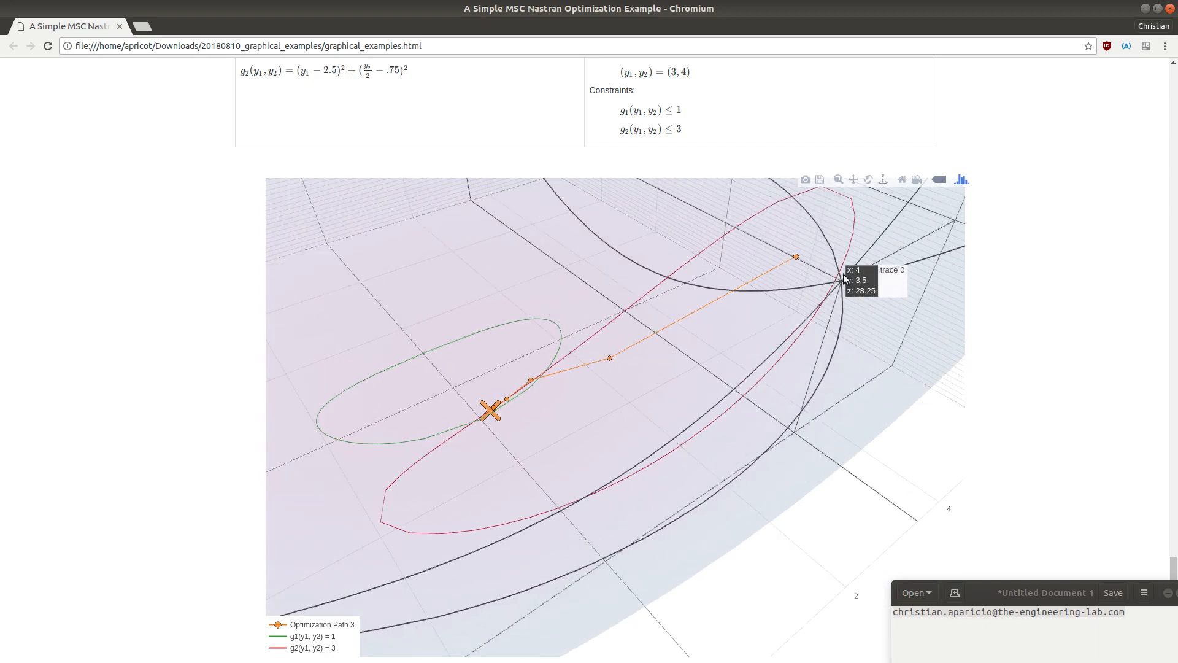
left_click_drag(725, 394, 619, 270)
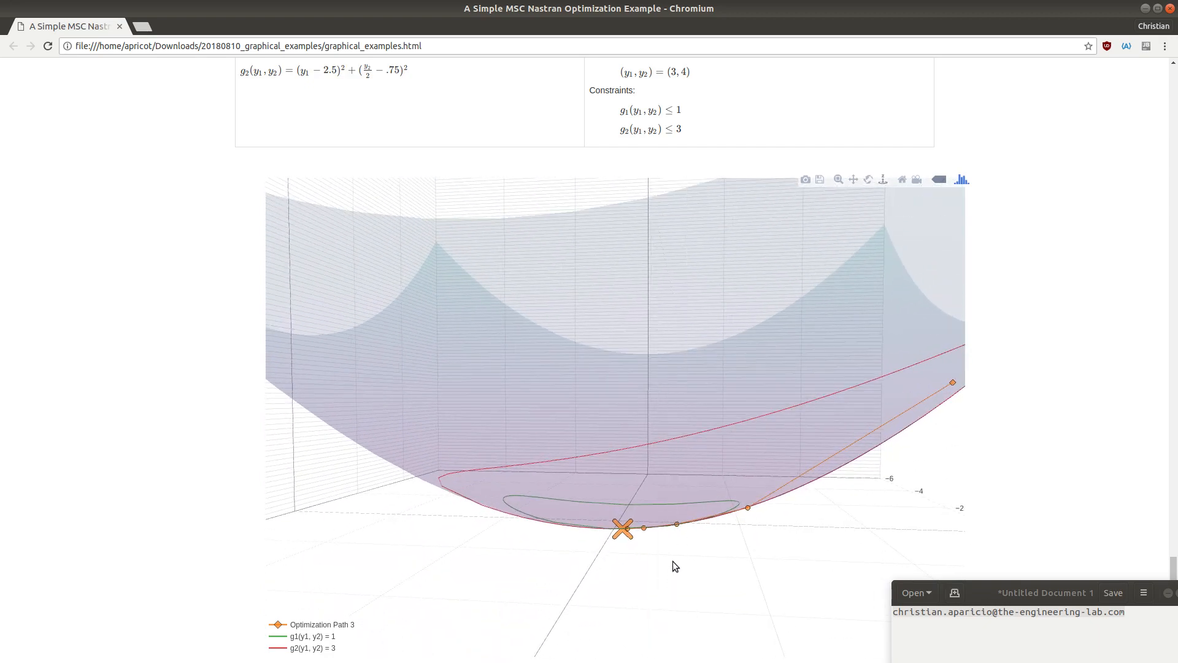
left_click_drag(673, 561, 673, 514)
left_click_drag(724, 565, 755, 661)
left_click_drag(437, 445, 688, 528)
scroll(542, 400, "up", 5)
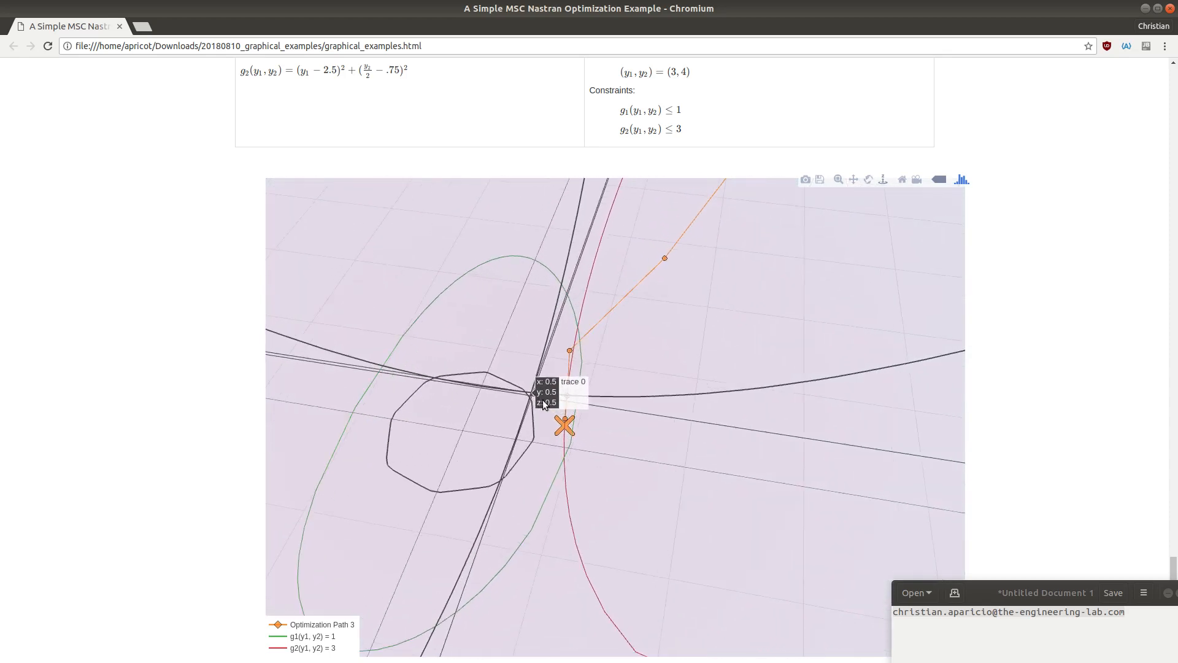
left_click_drag(551, 375, 616, 370)
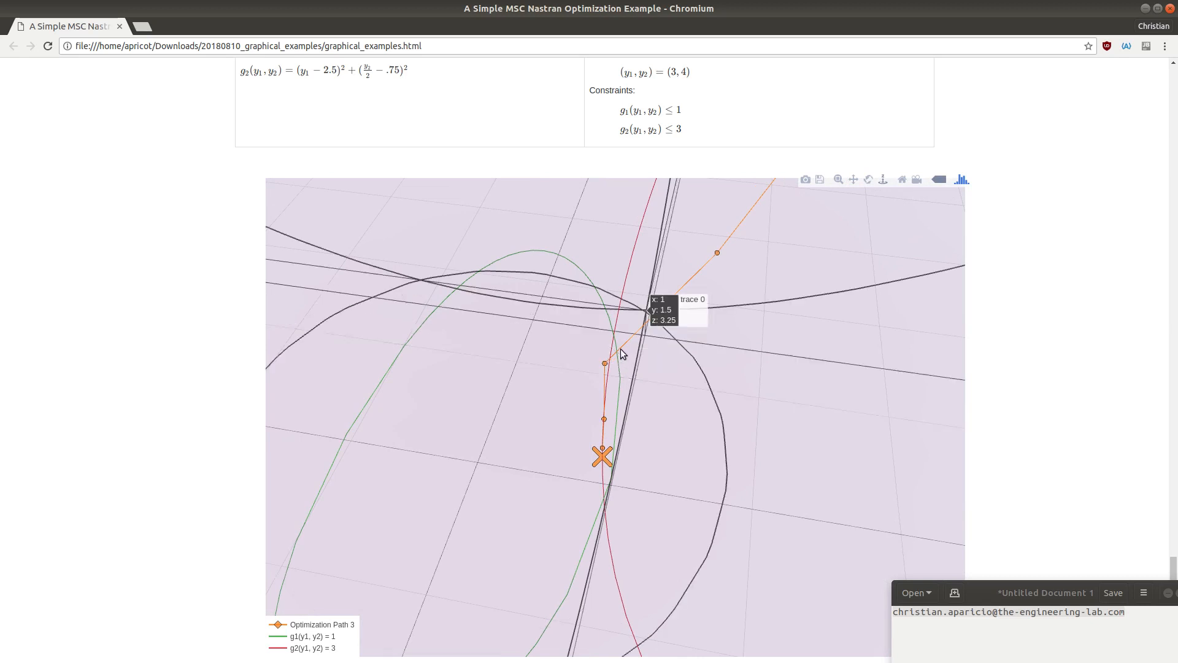
left_click_drag(621, 377, 661, 278)
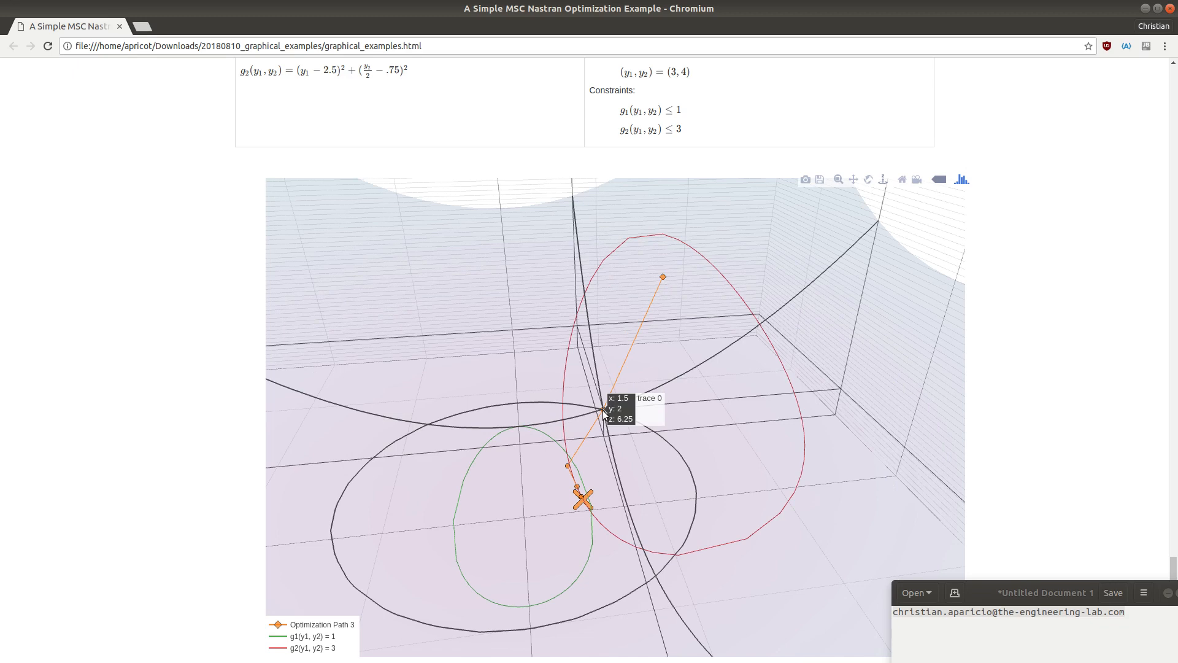
- Return to the local optimization results and inspect the Normalized Constraints plot values at each design cycle, starting from INITIAL
left_click(1145, 8)
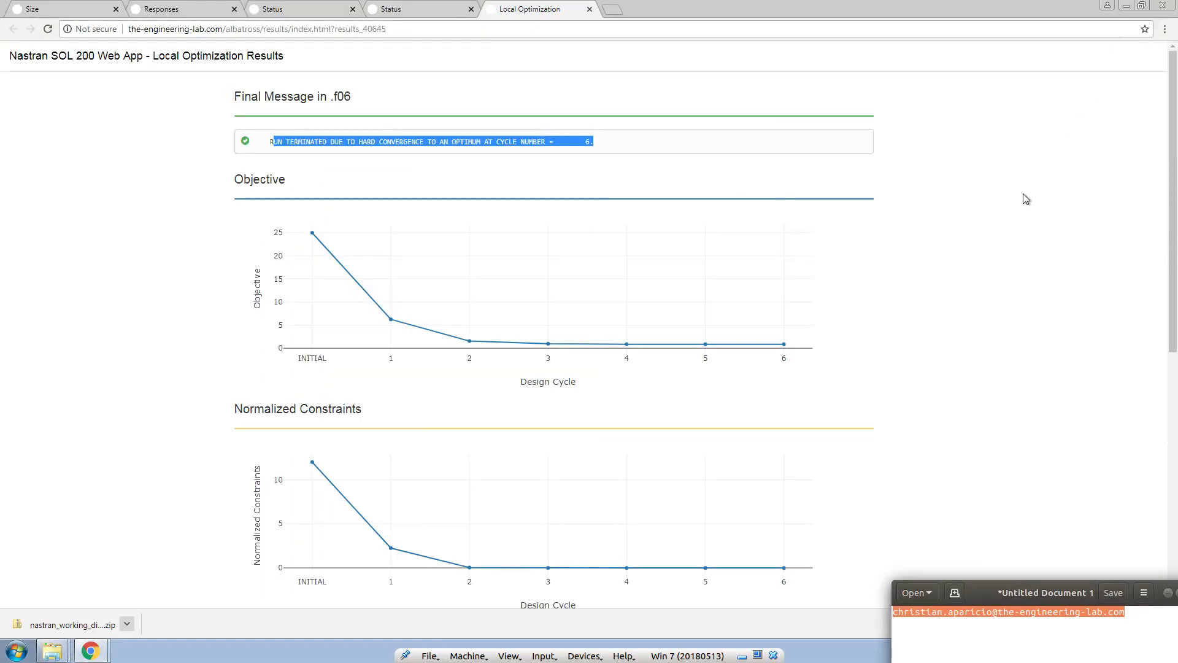
left_click(1022, 212)
scroll(890, 393, "down", 3)
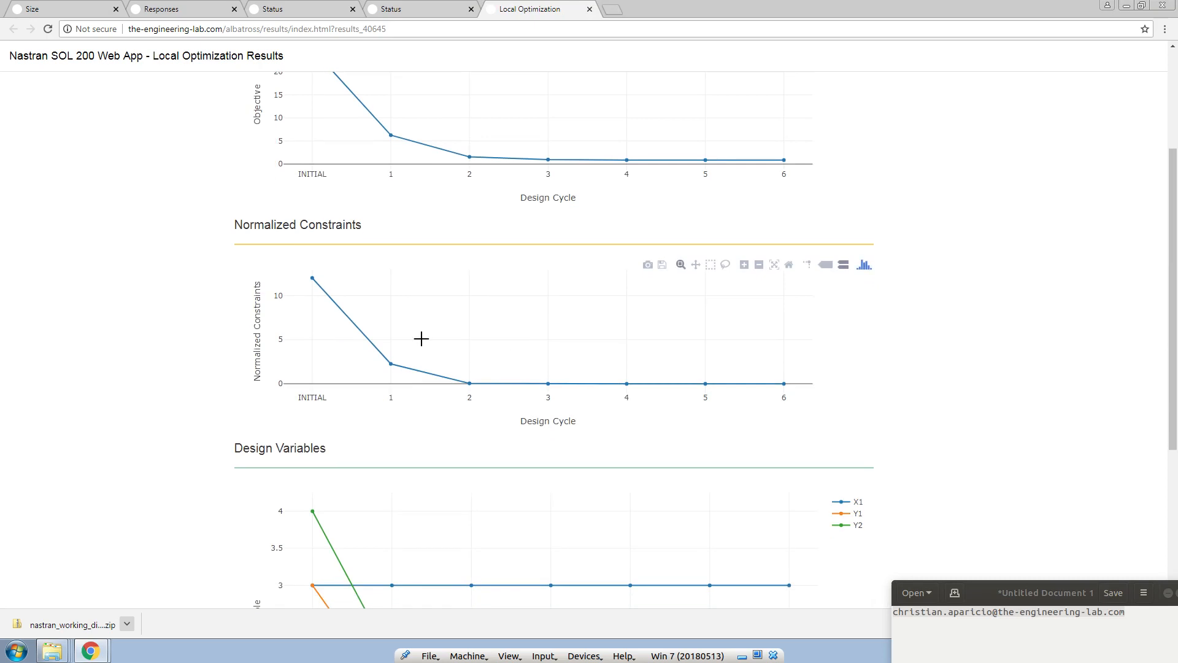
mouse_move(314, 279)
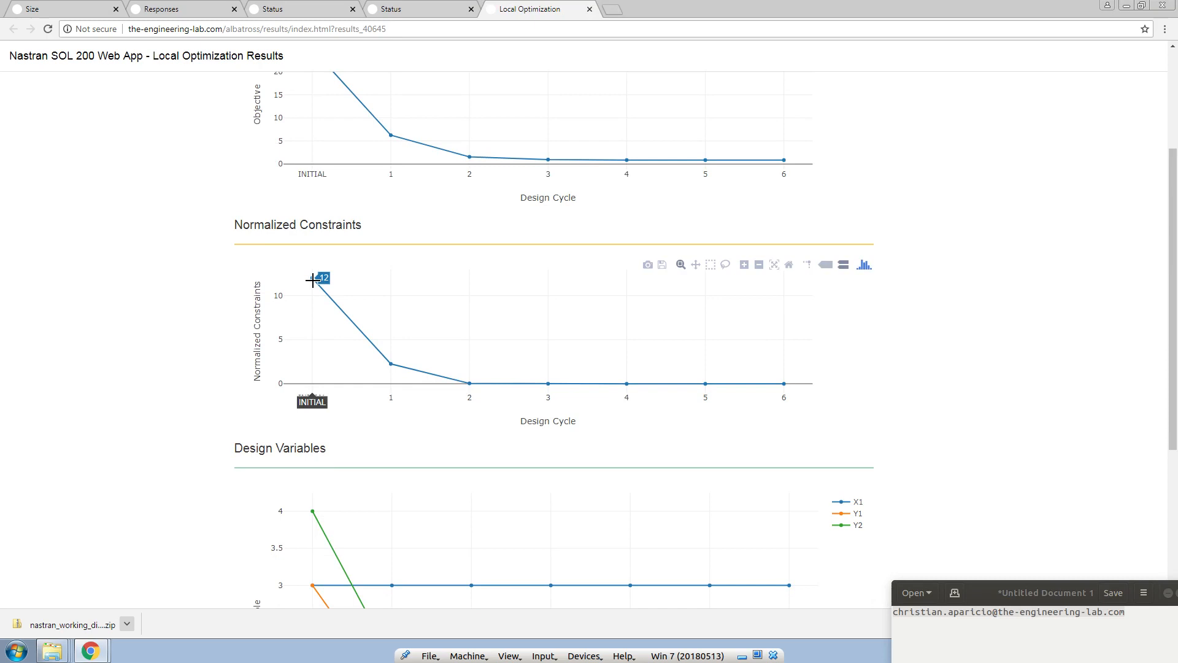
mouse_move(391, 356)
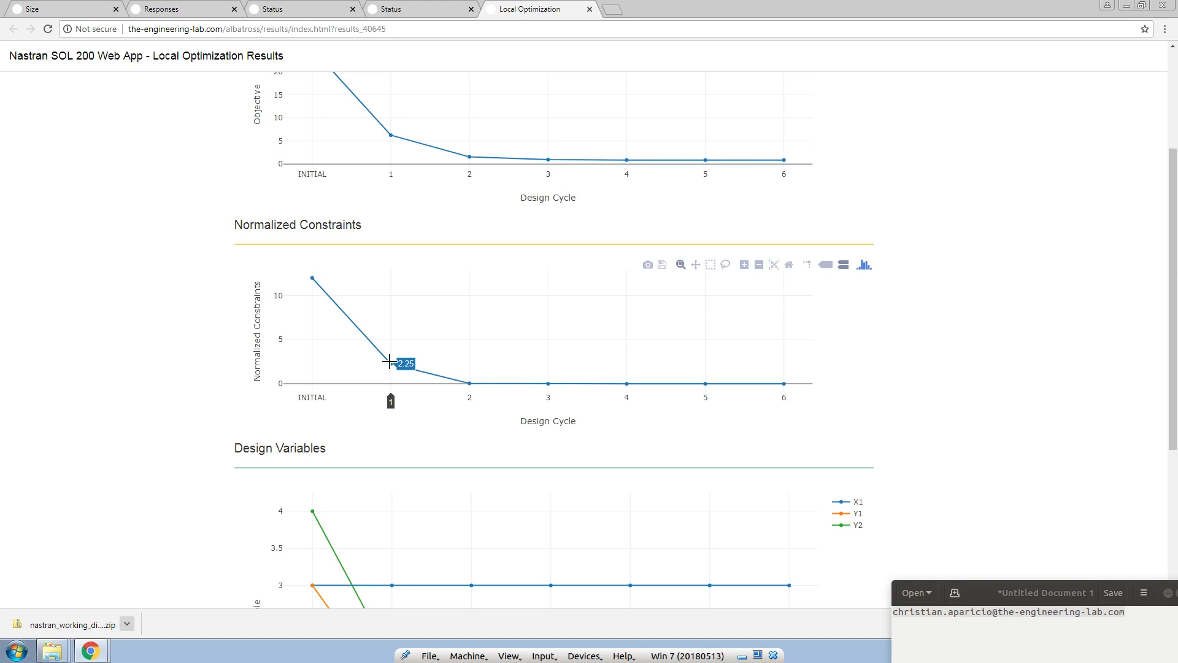
mouse_move(461, 389)
mouse_move(556, 389)
mouse_move(626, 383)
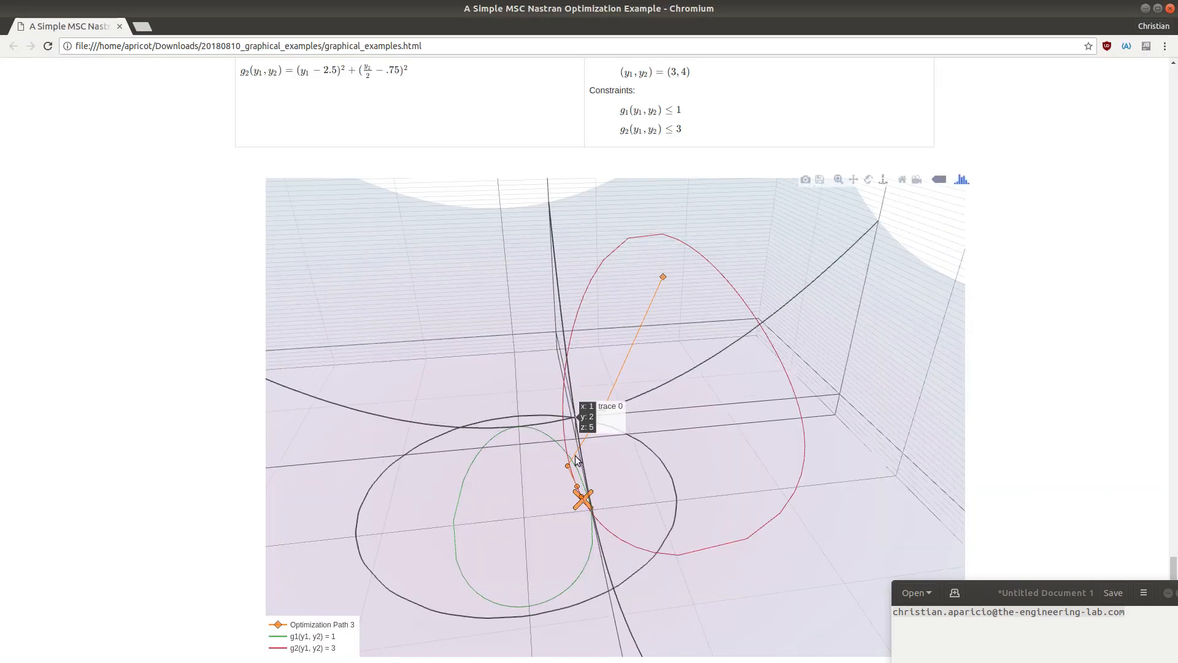
- Examine the final design points of Optimization Path 3 up close in Chromium's Scenario 3 plot, near the two constraint boundaries
scroll(582, 503, "up", 3)
left_click_drag(566, 523, 595, 431)
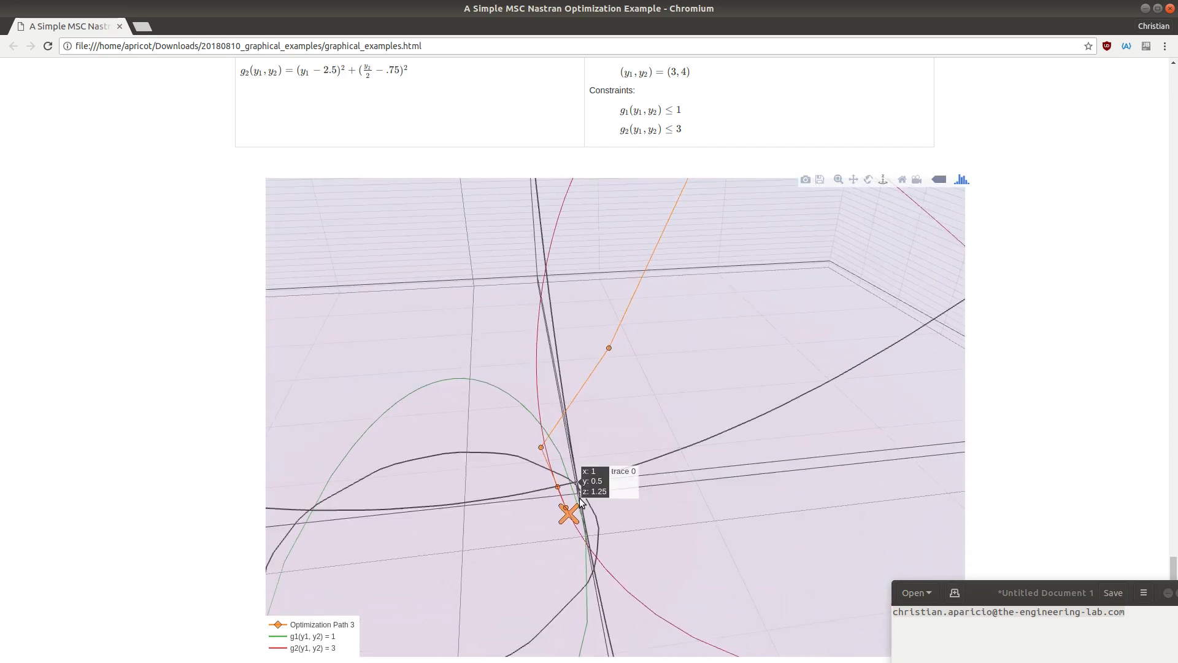
scroll(571, 508, "up", 2)
left_click_drag(516, 520, 520, 437)
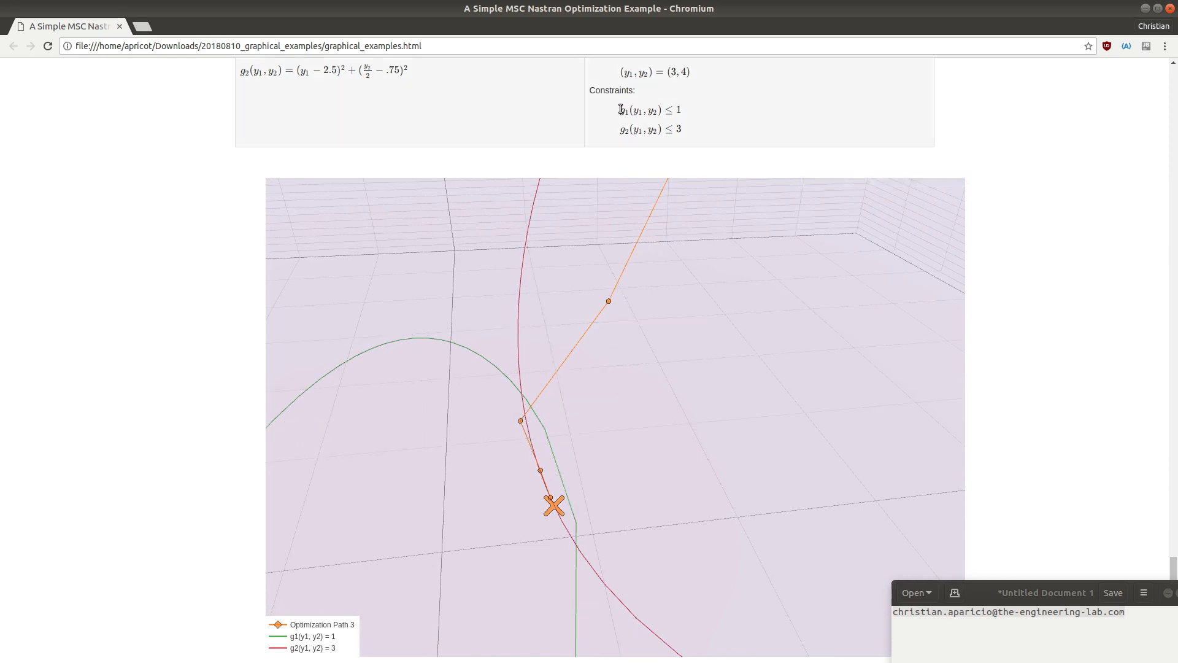
- Return to the new run's local optimization results and hide the X1 curve in the Design Variables plot
left_click(1145, 9)
left_click(92, 652)
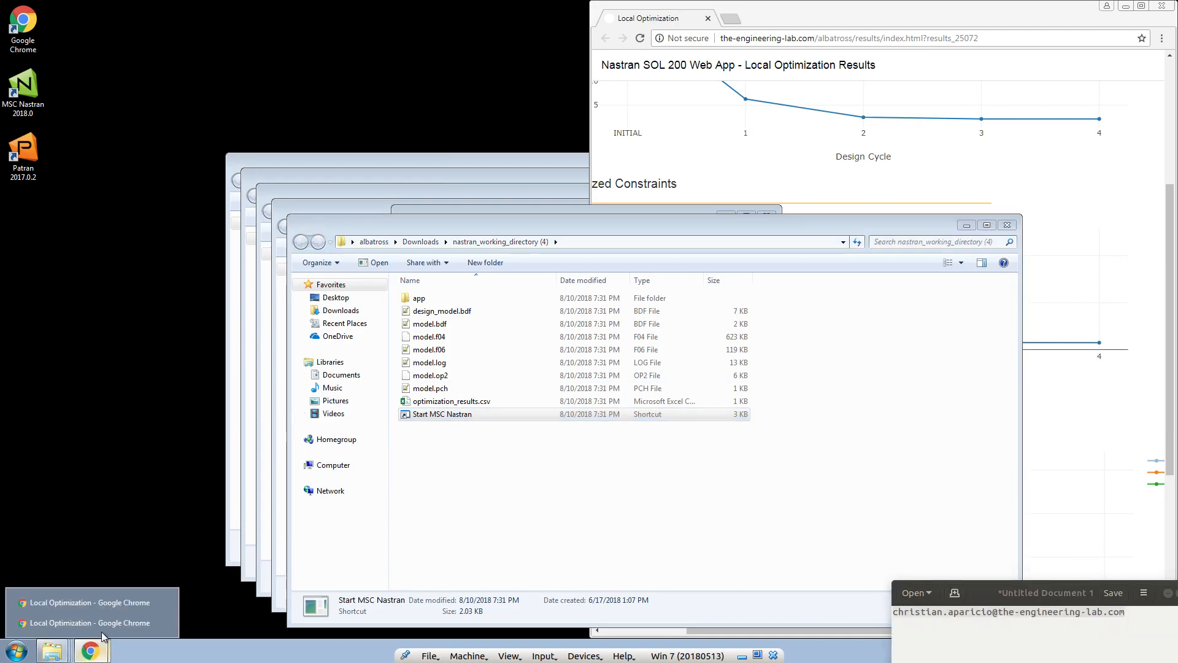
left_click(100, 653)
left_click(106, 599)
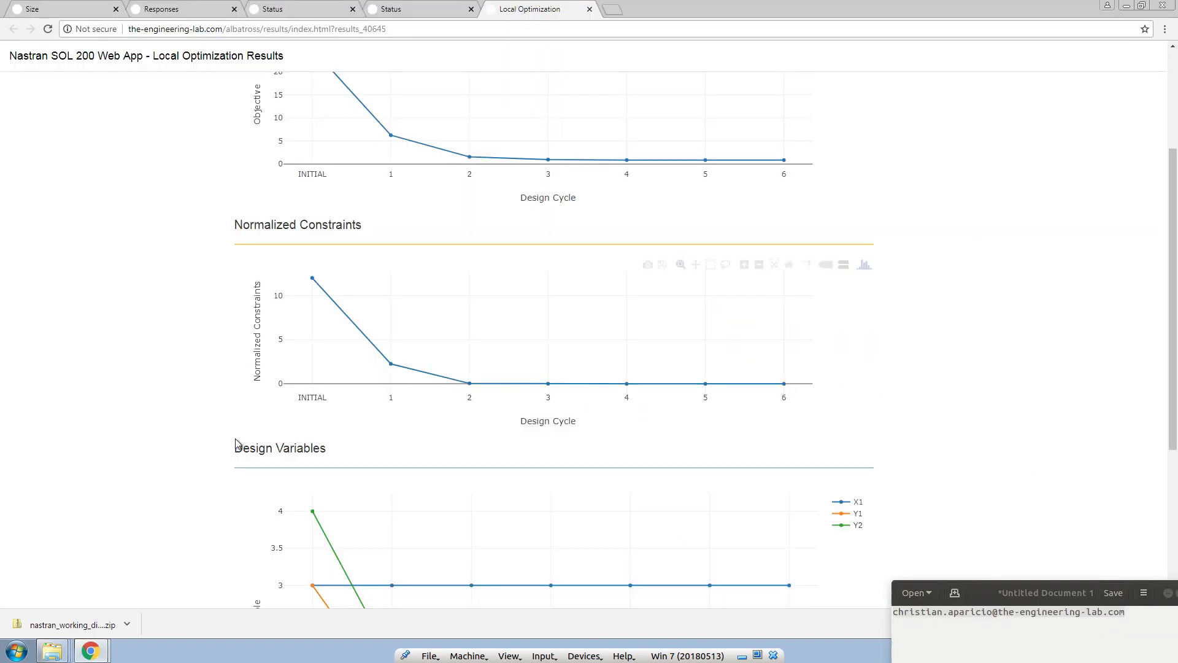
scroll(114, 366, "down", 5)
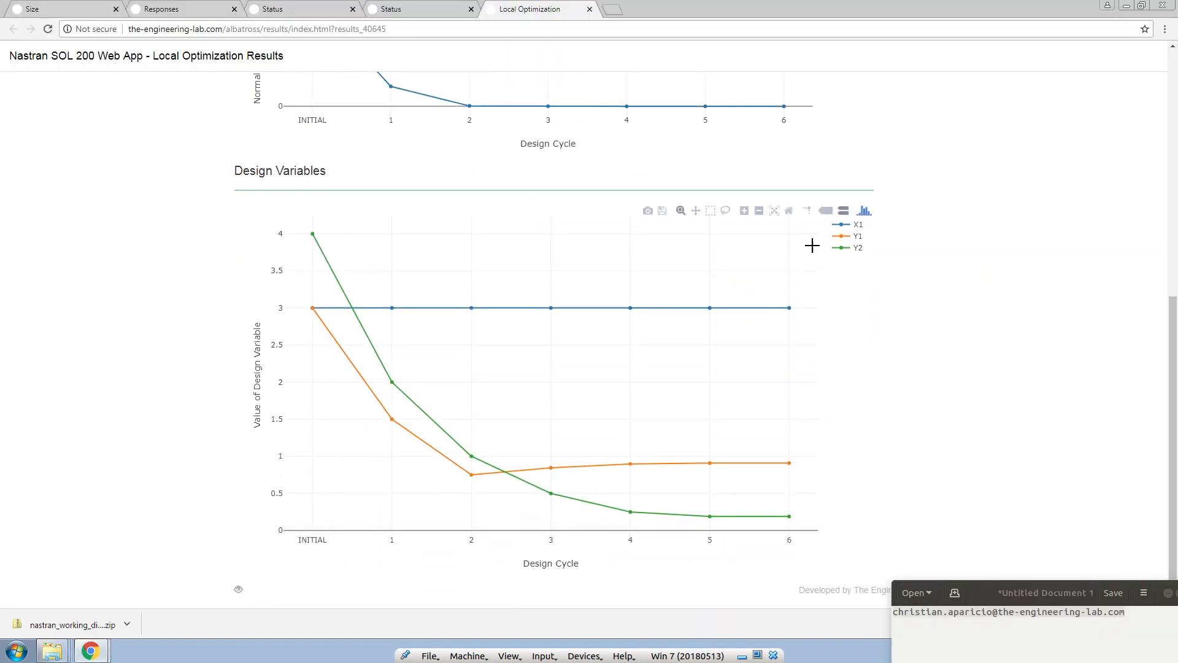
left_click(861, 227)
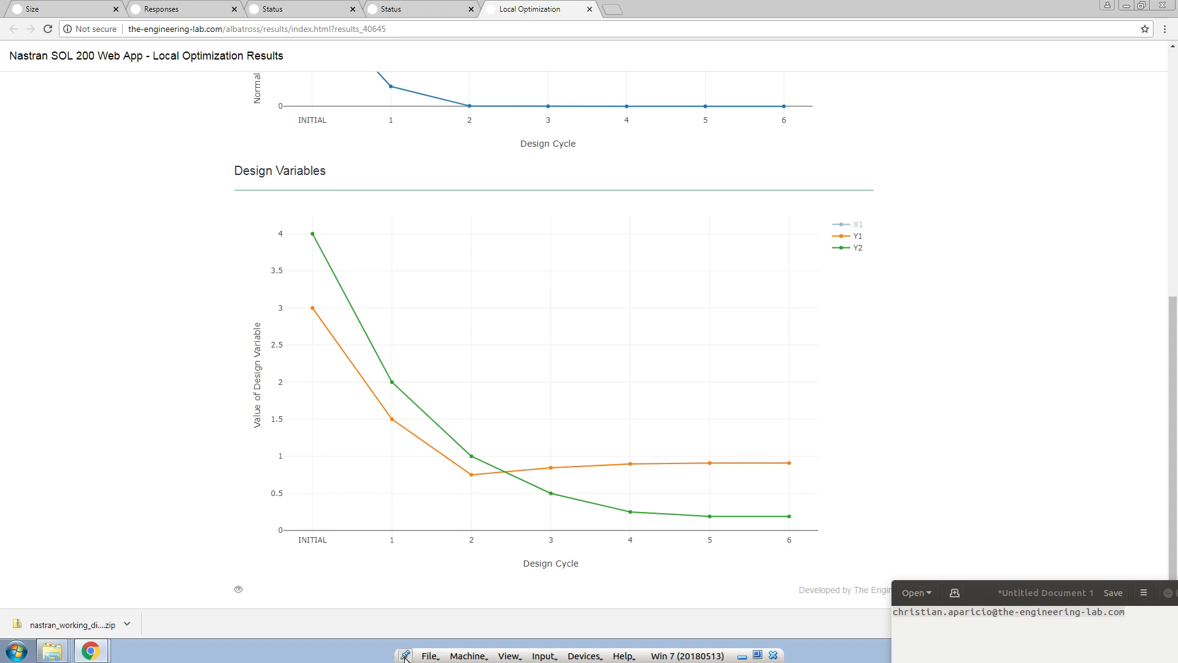
- Review the earlier infeasible run's termination status and the violated R1 and R2 constraints listed in its Responses table
scroll(138, 504, "up", 8)
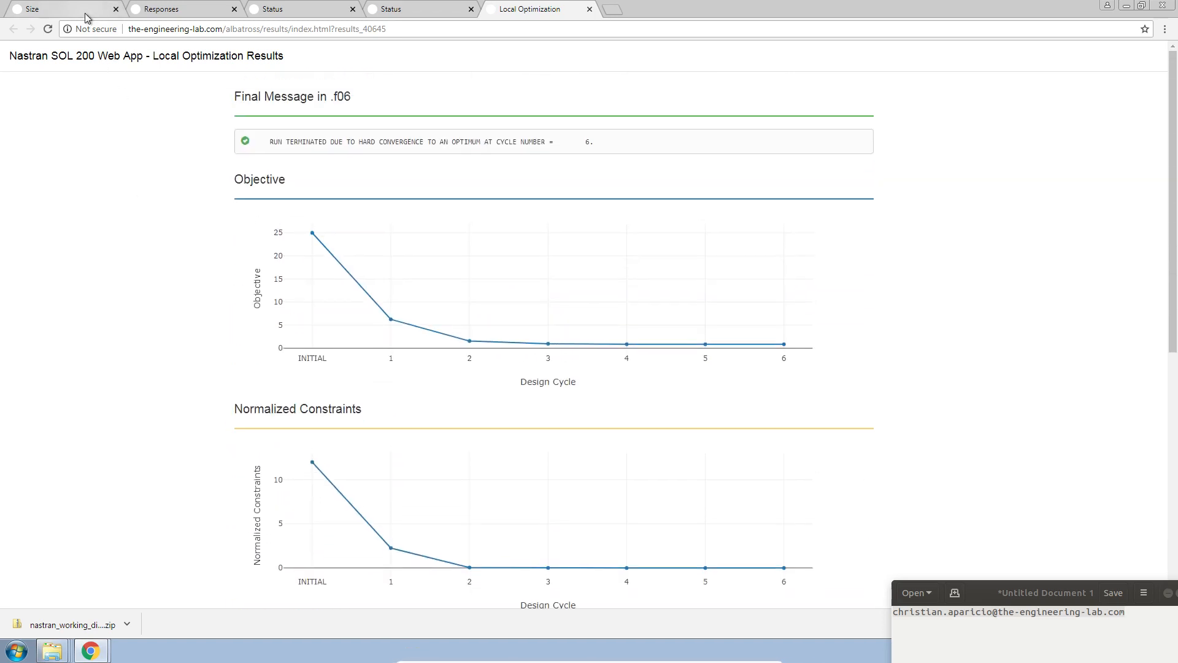
left_click(289, 9)
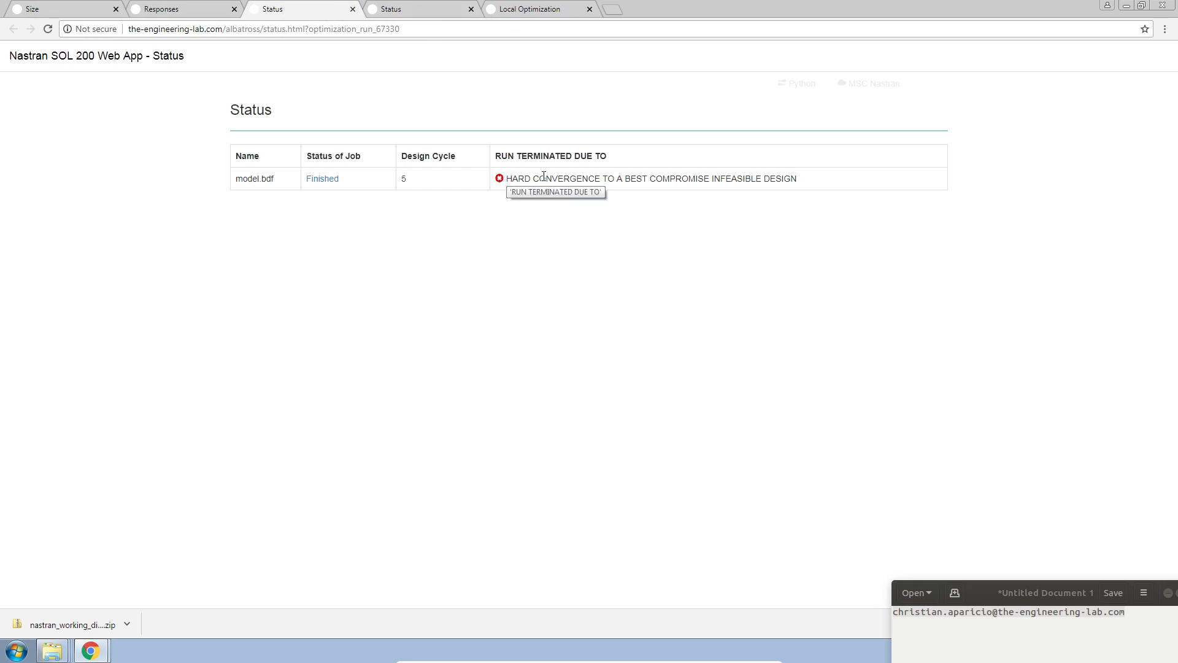
left_click(216, 9)
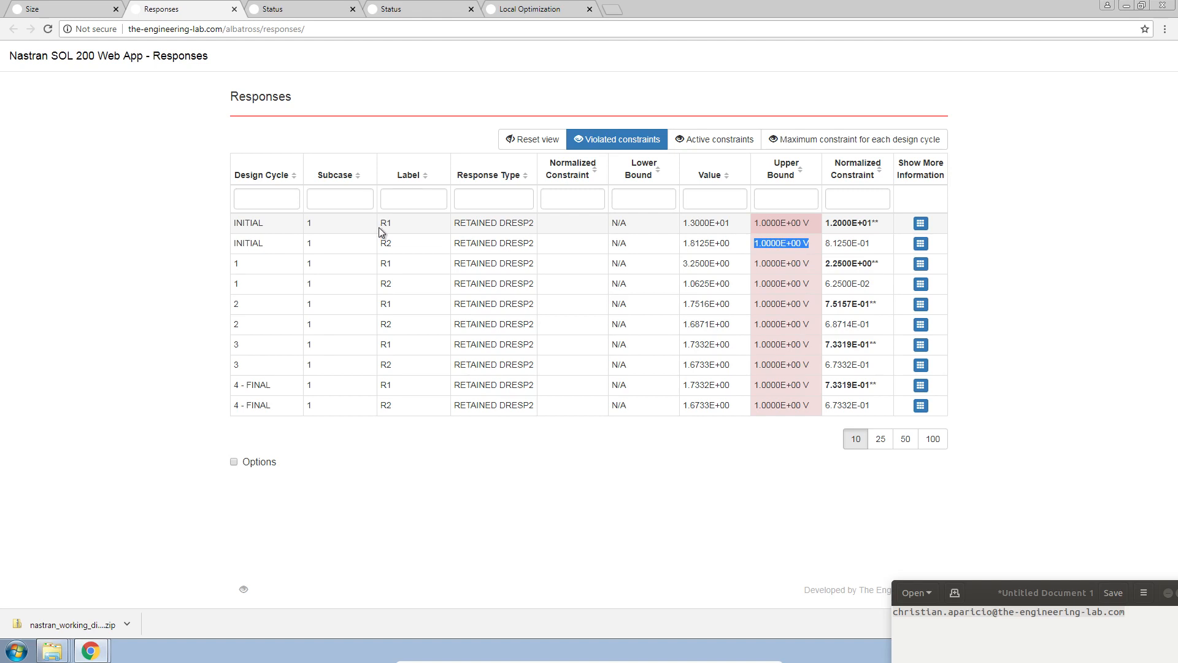
left_click_drag(379, 228, 394, 223)
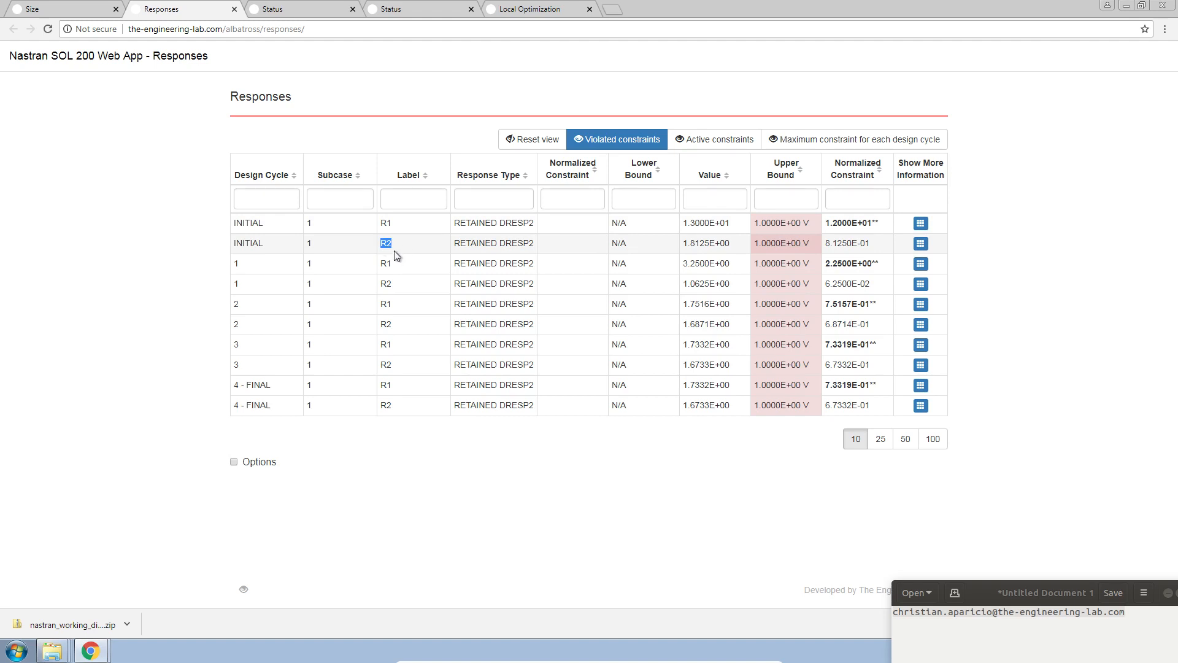
left_click(83, 10)
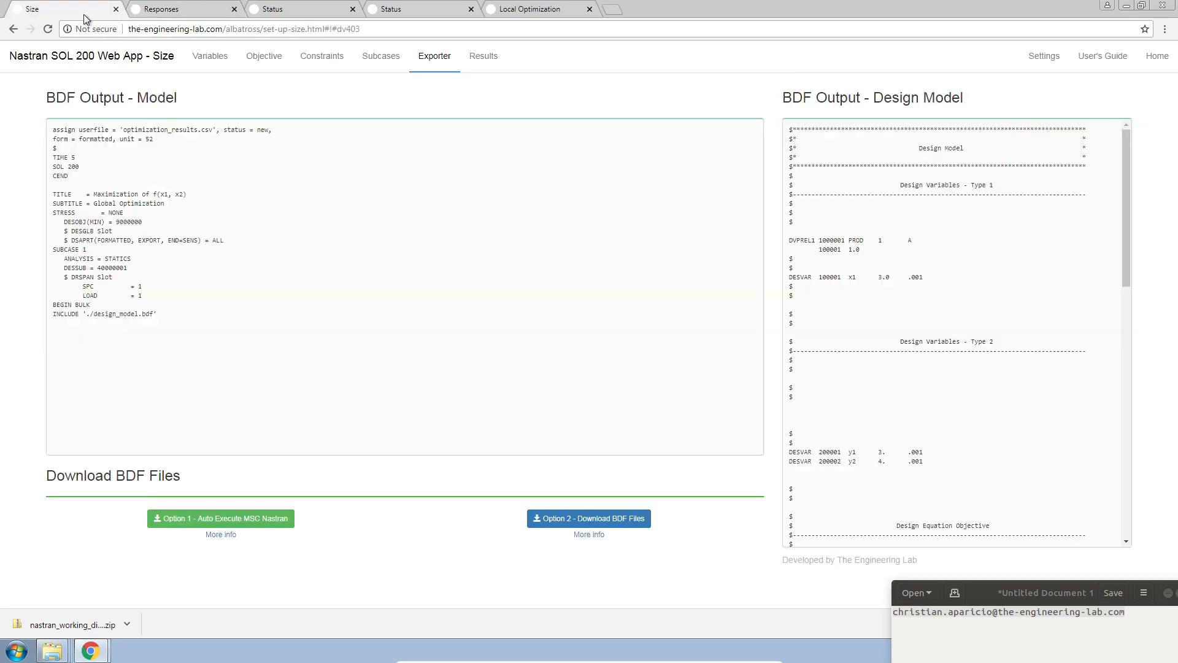
left_click(188, 11)
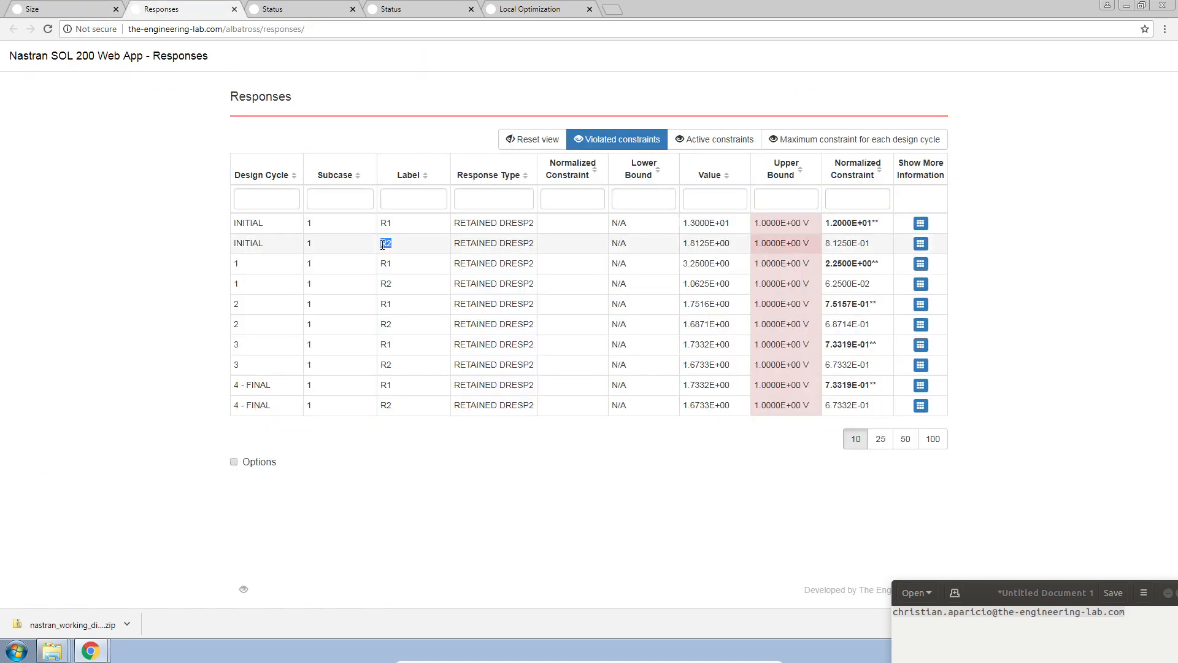
double_click(385, 223)
double_click(391, 243)
- Try an upper allowed limit of 1. for equation constraint R2 in the Size setup and restore it to 3
left_click(46, 9)
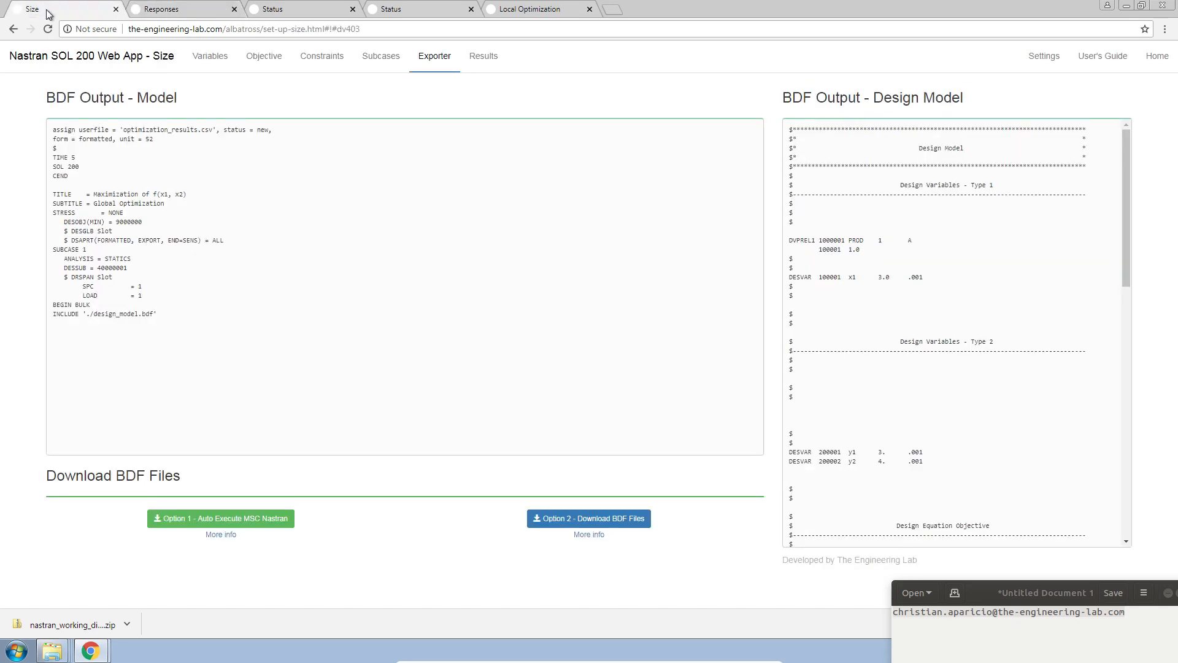
left_click(307, 69)
scroll(369, 436, "down", 7)
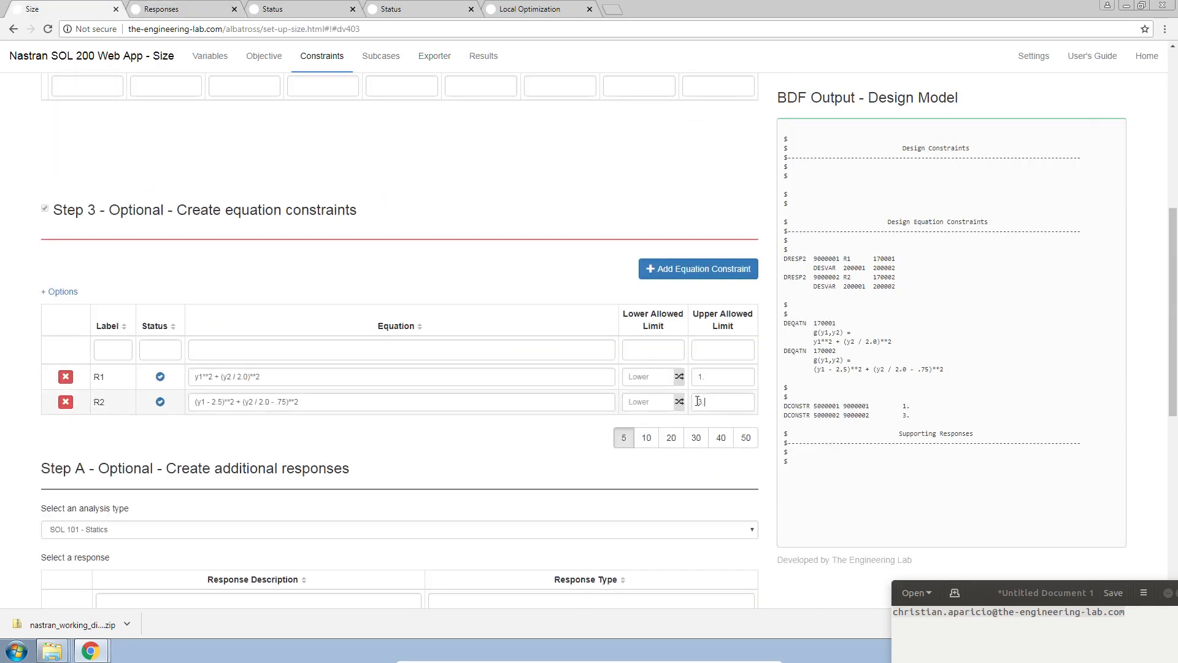
left_click_drag(708, 403, 622, 423)
type("1.")
key("Tab")
left_click_drag(713, 404, 673, 405)
type("3")
key("Tab")
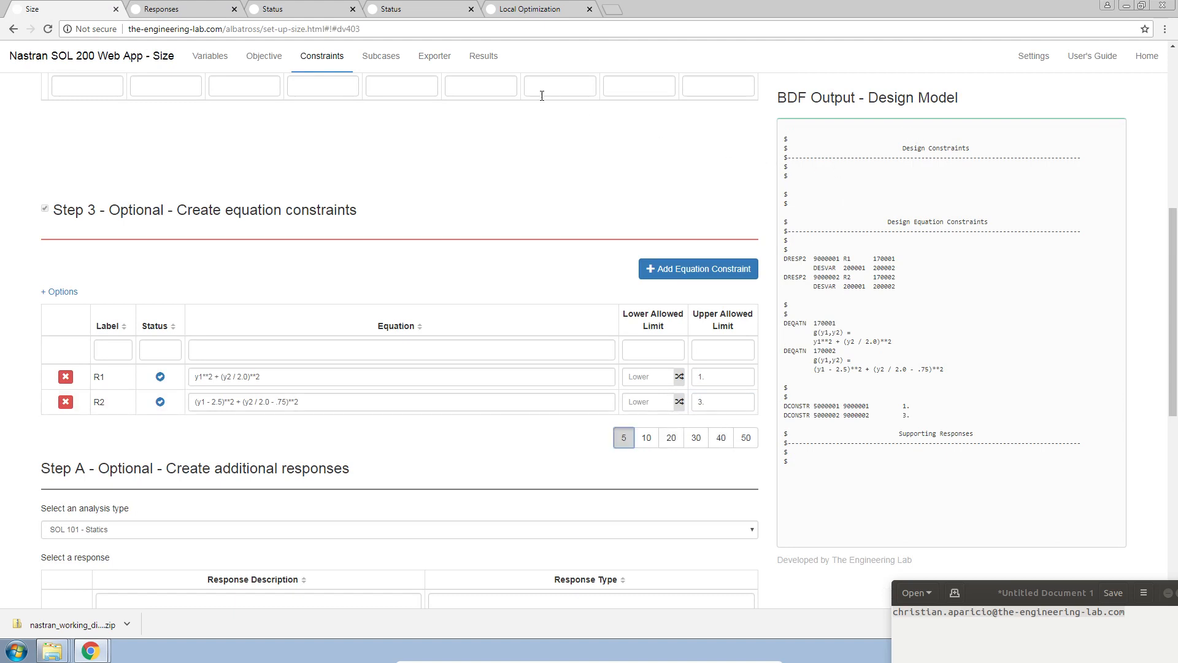
- Reread the final .f06 message in the local optimization results and check Optimization Path 2 in Chromium's Scenario 2 plot
left_click(549, 13)
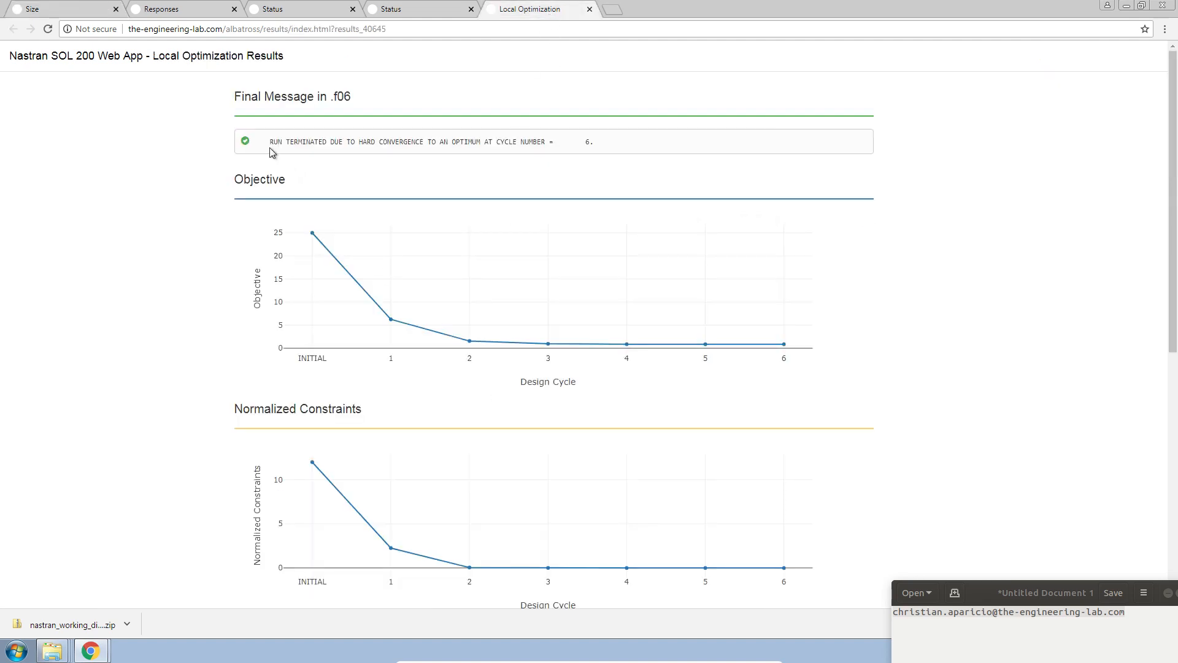
left_click_drag(269, 142, 572, 153)
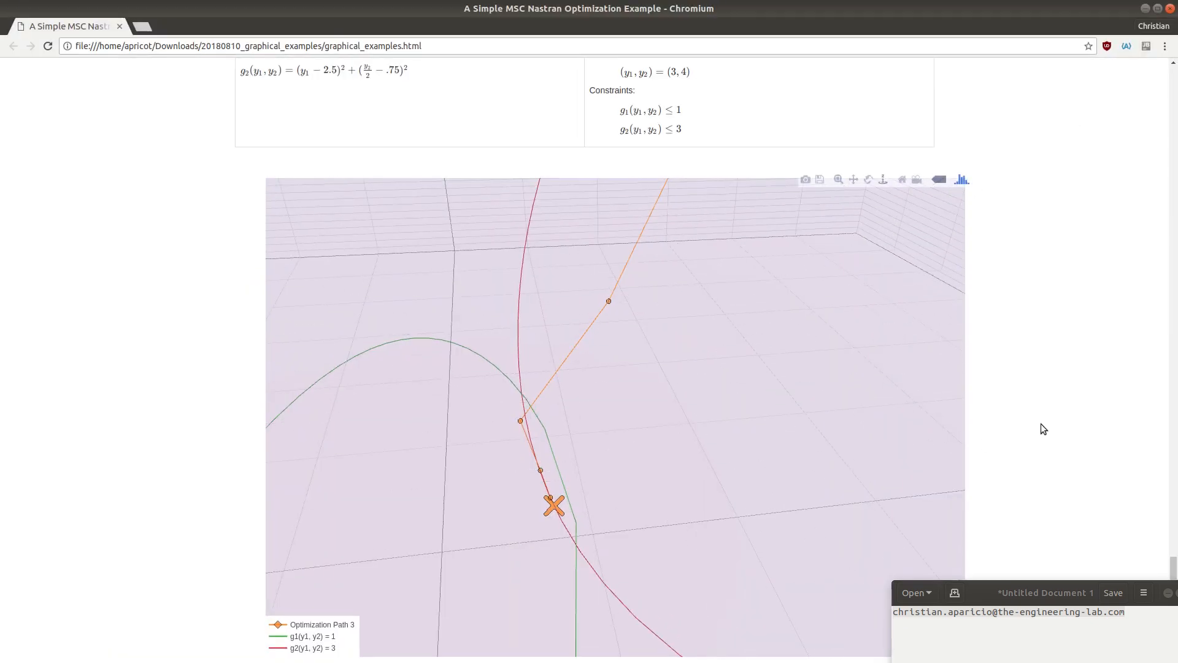
scroll(1105, 420, "up", 5)
scroll(1070, 428, "up", 6)
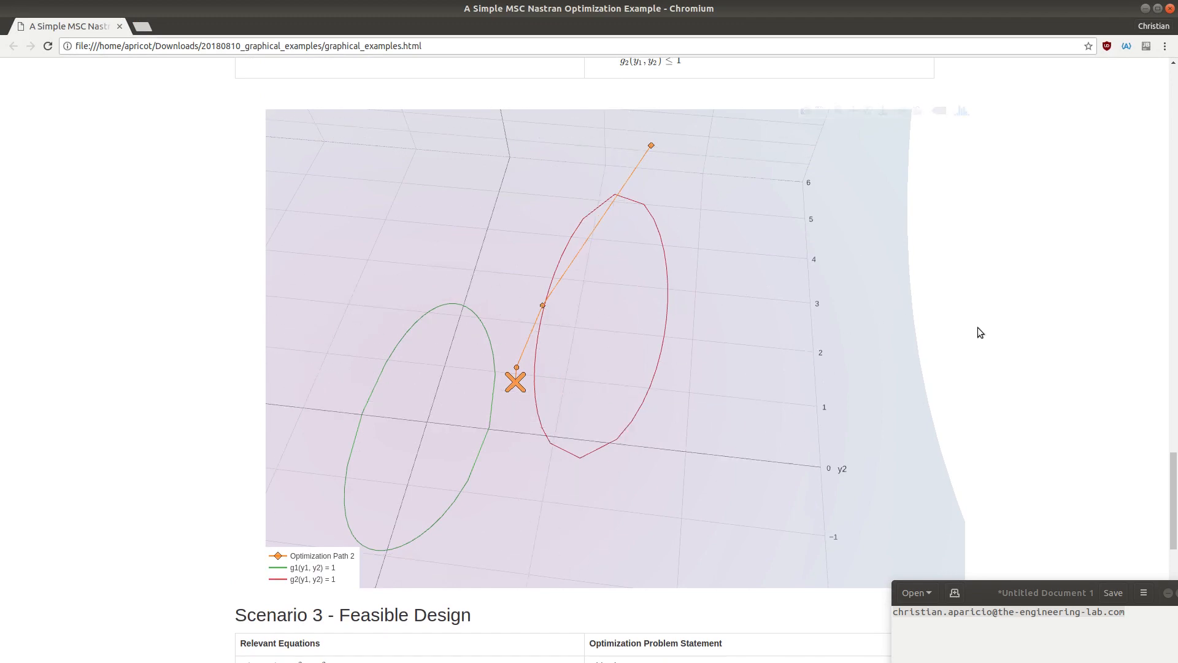
scroll(980, 327, "down", 7)
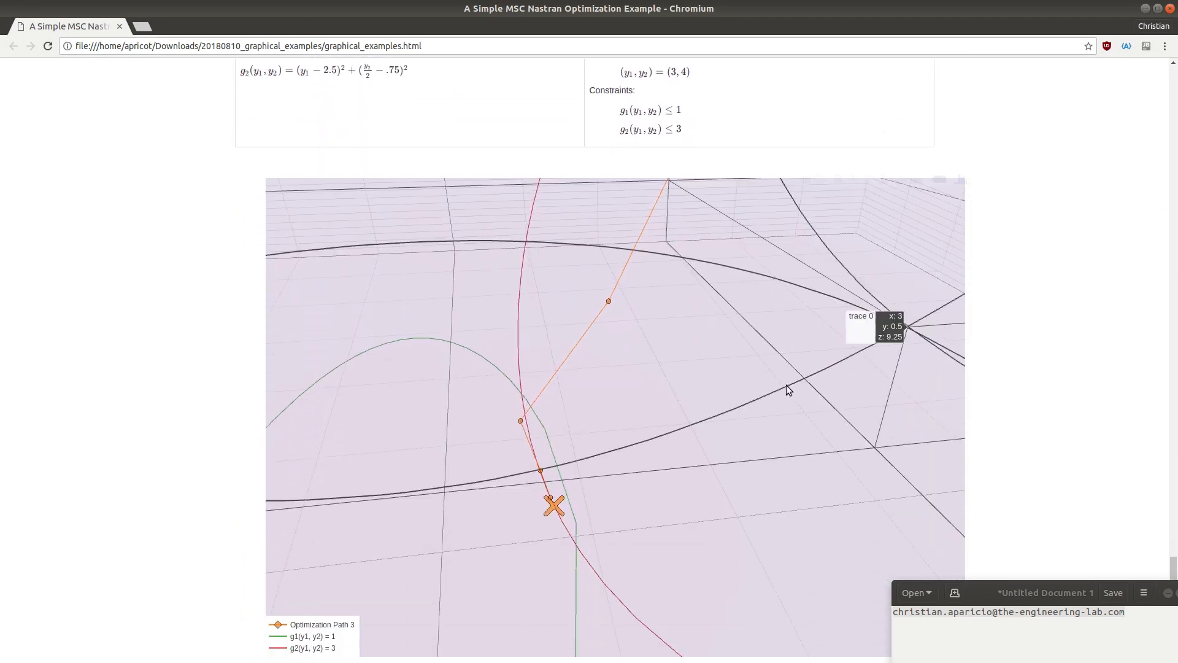
- Reset the Scenario 3 plot's camera and reorient it for a close view of Optimization Path 3 and both constraint boundaries
left_click(903, 180)
left_click_drag(716, 404, 647, 549)
scroll(646, 549, "up", 10)
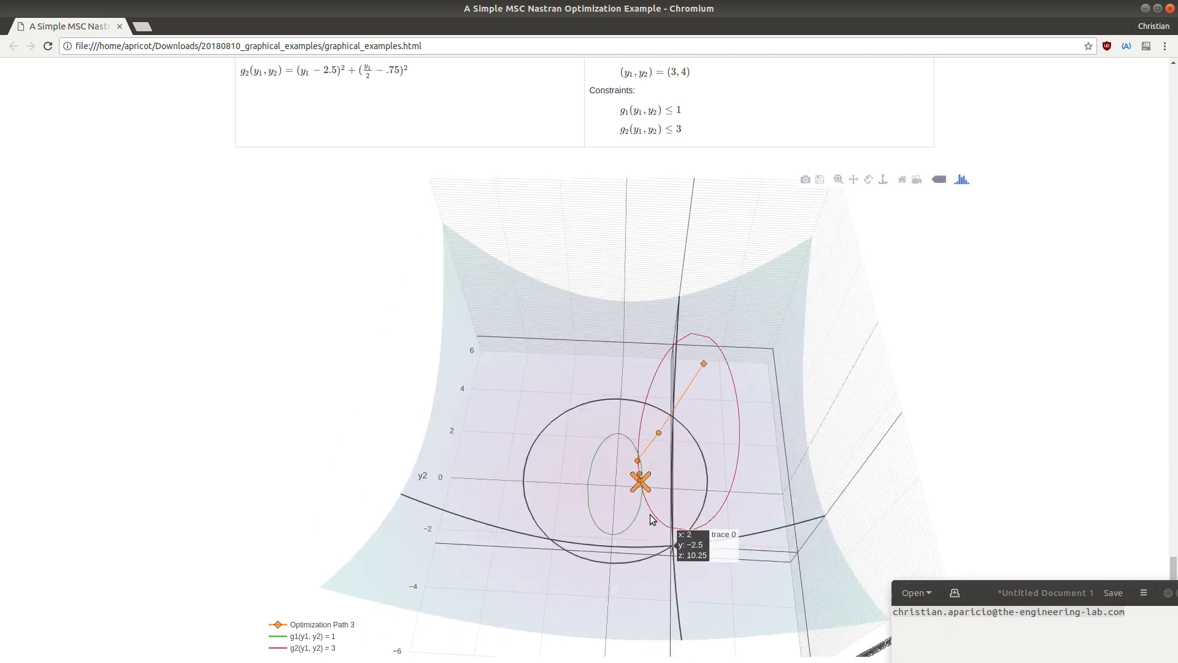
left_click_drag(727, 502, 651, 452)
scroll(1066, 371, "up", 5)
- Review the Scenario 2 - Best Compromise Infeasible Design heading and its optimization problem statement
scroll(1066, 373, "up", 10)
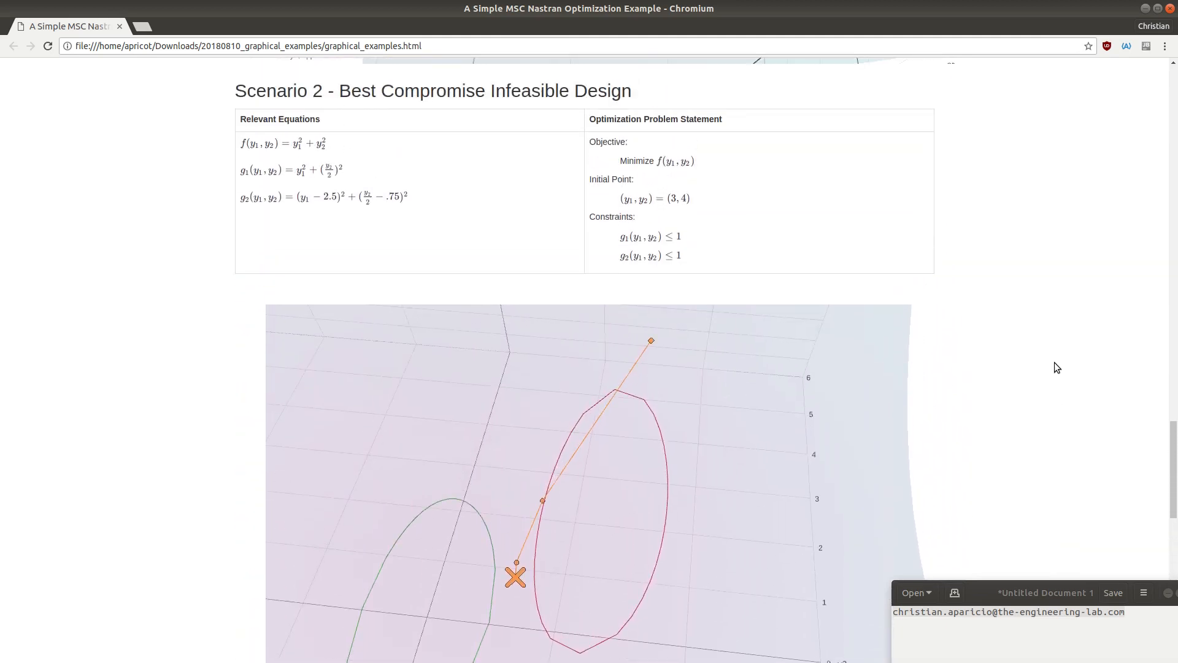
left_click_drag(340, 94, 682, 103)
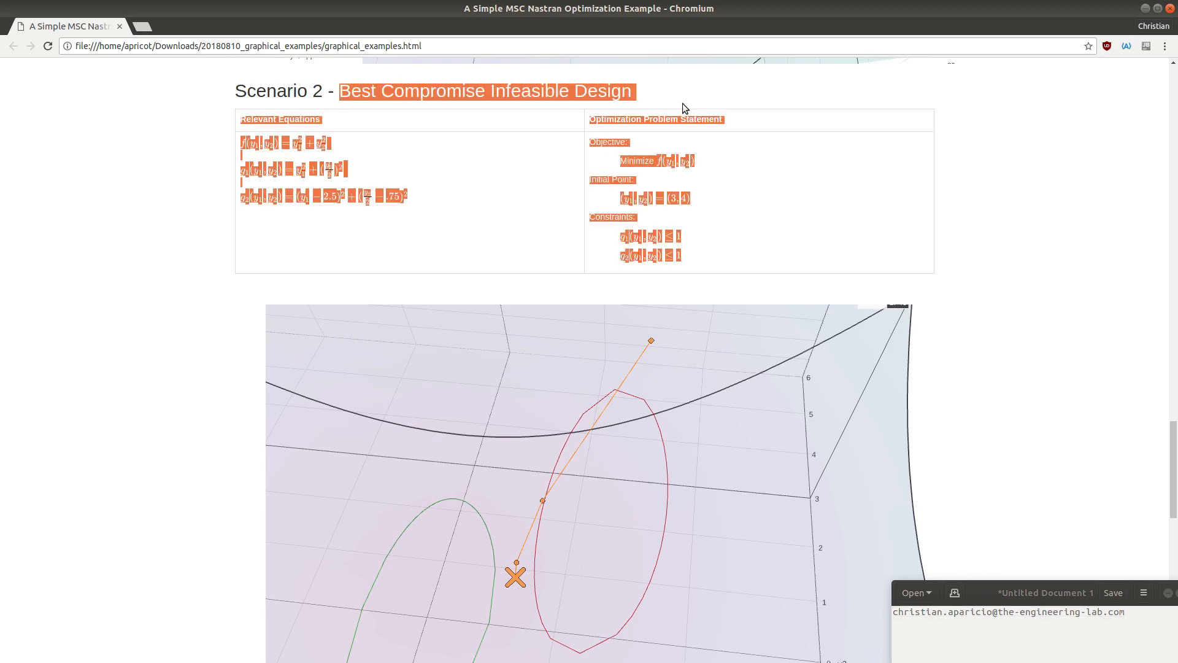
left_click(683, 100)
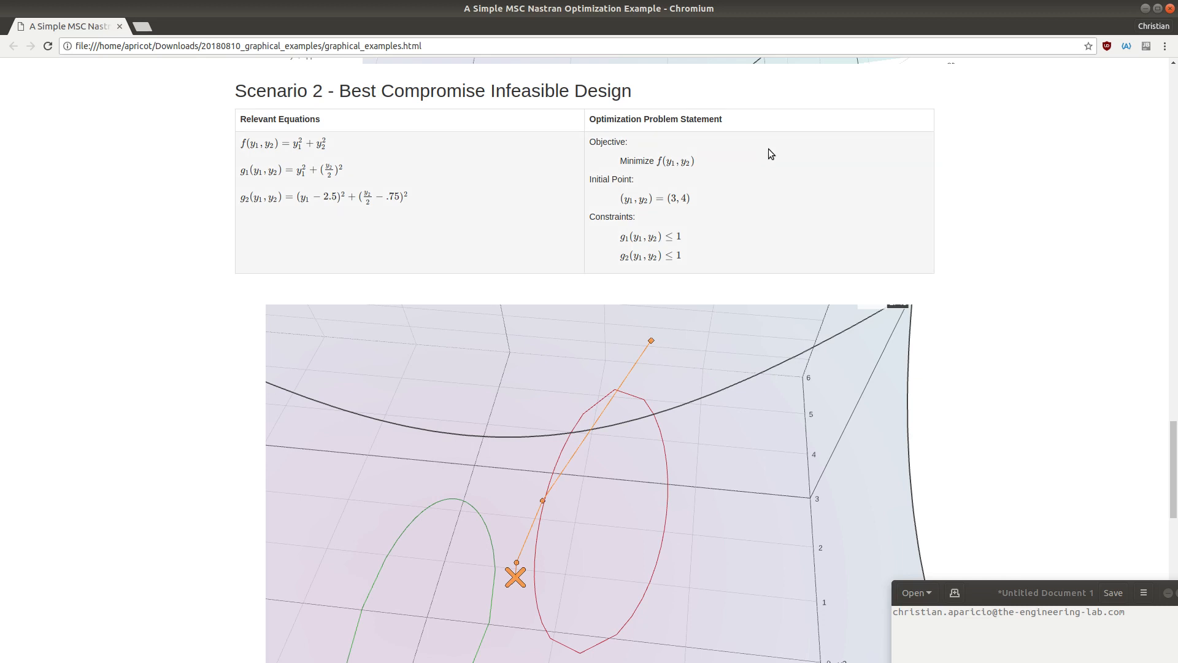
left_click_drag(334, 91, 627, 92)
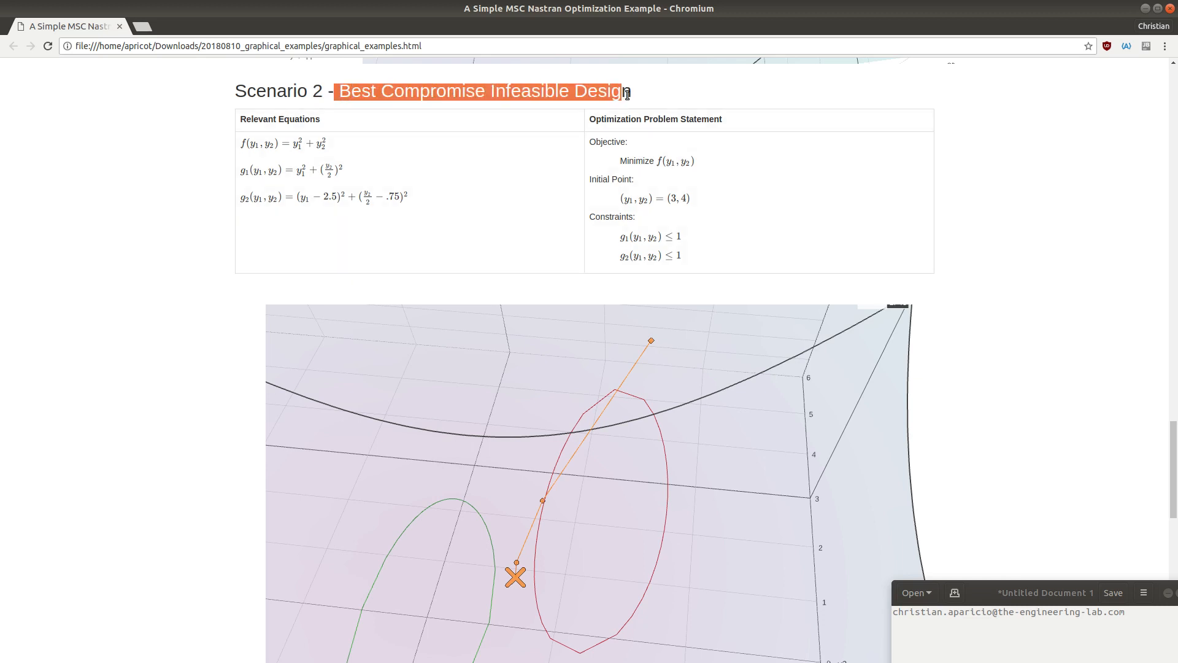
left_click(1040, 157)
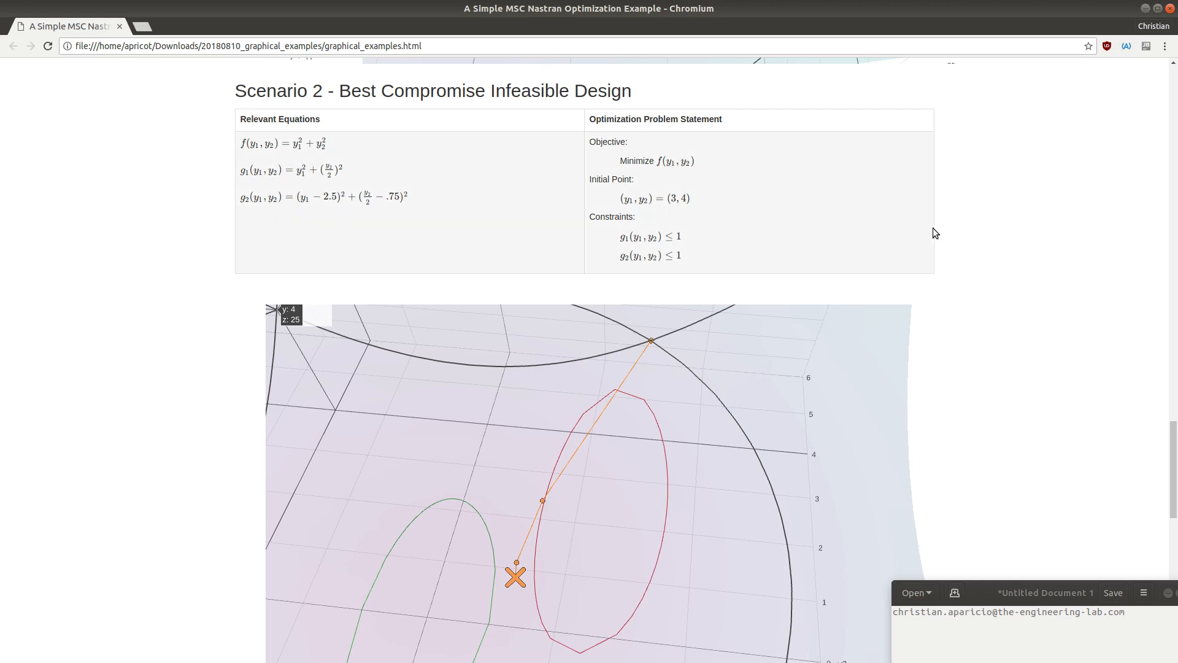
- Compare with the Scenario 3 - Feasible Design statement and plot, and return to the local optimization results
scroll(950, 244, "down", 3)
scroll(950, 248, "down", 9)
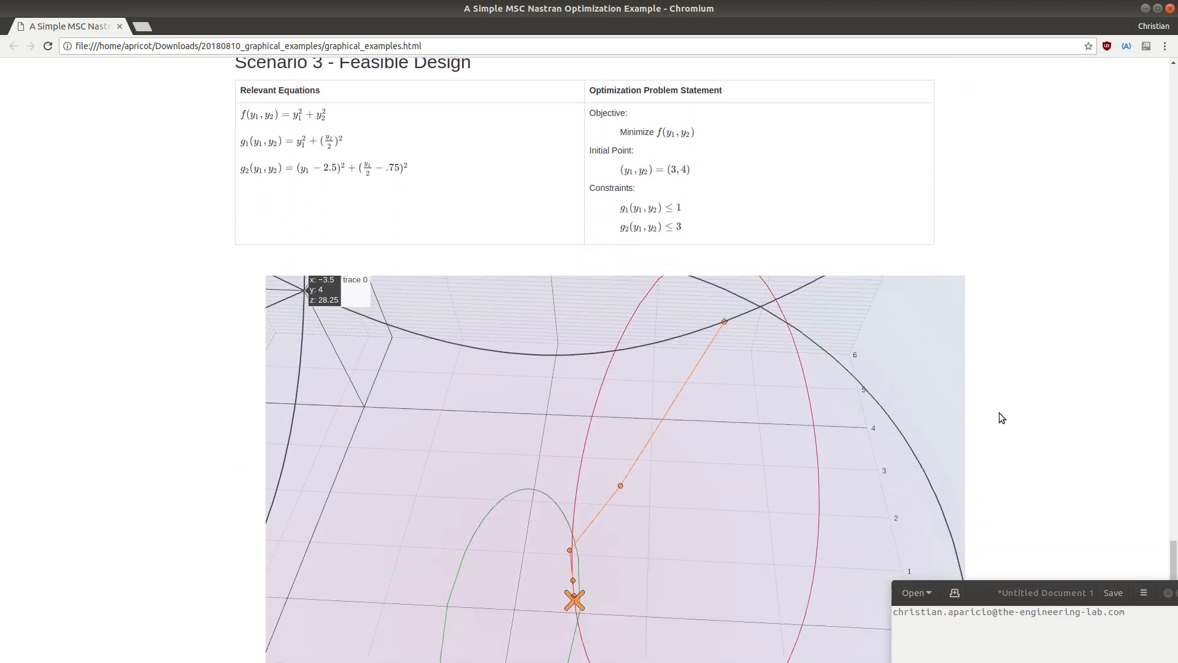
scroll(992, 422, "down", 2)
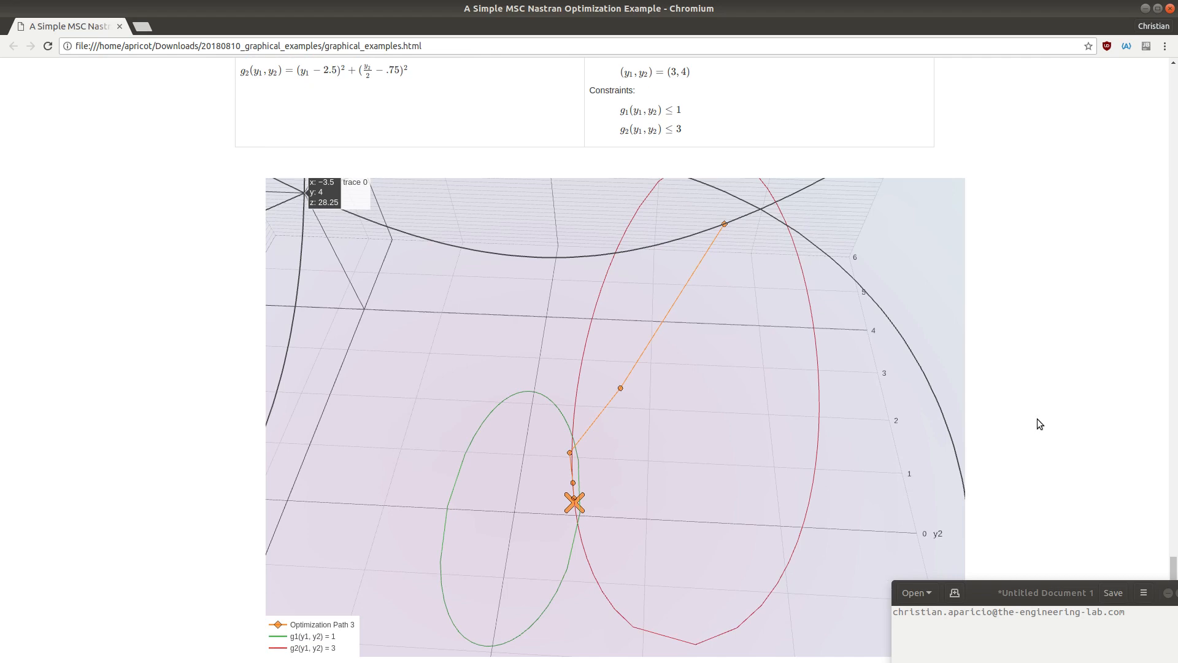
left_click(1145, 9)
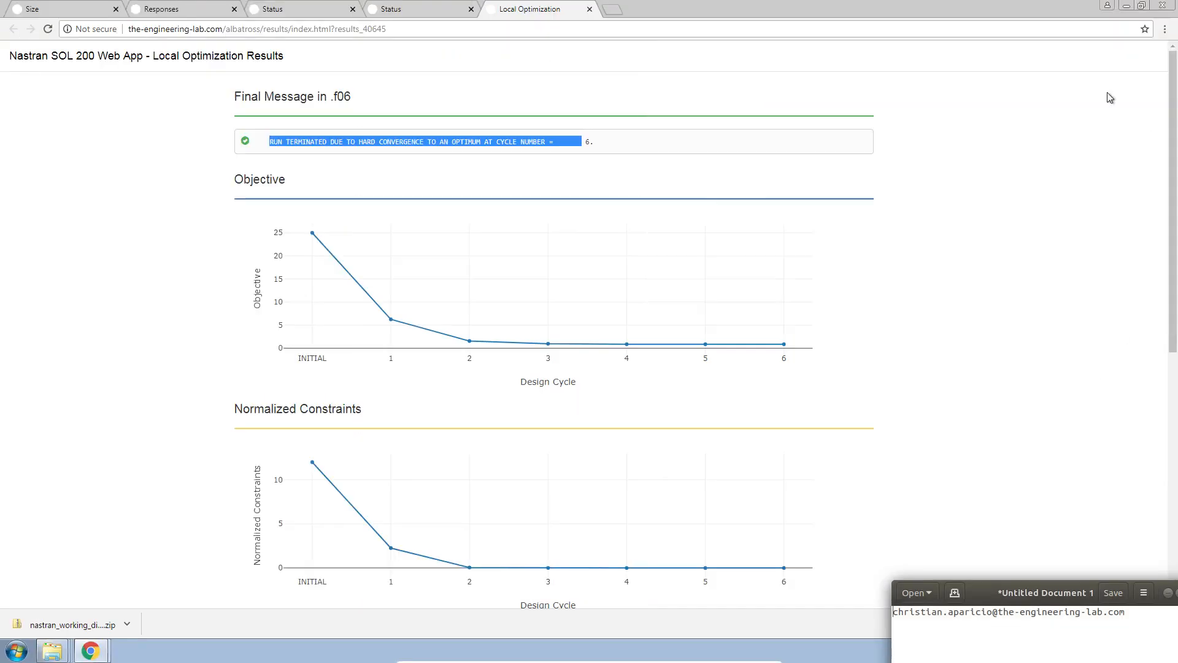
left_click(925, 335)
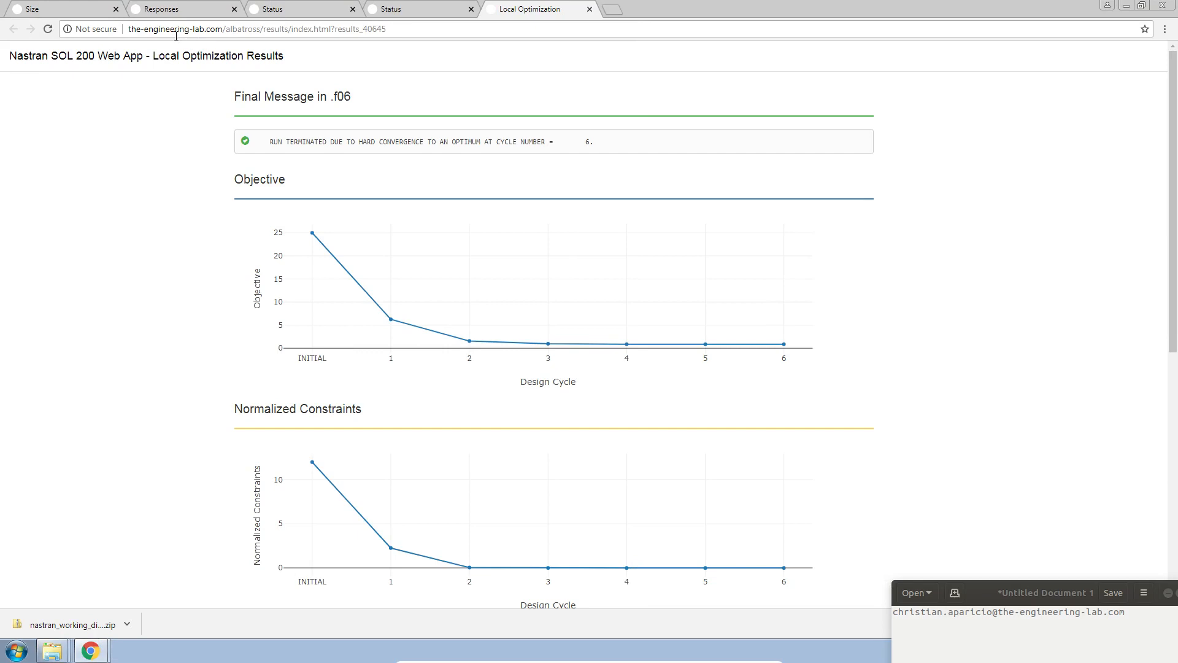